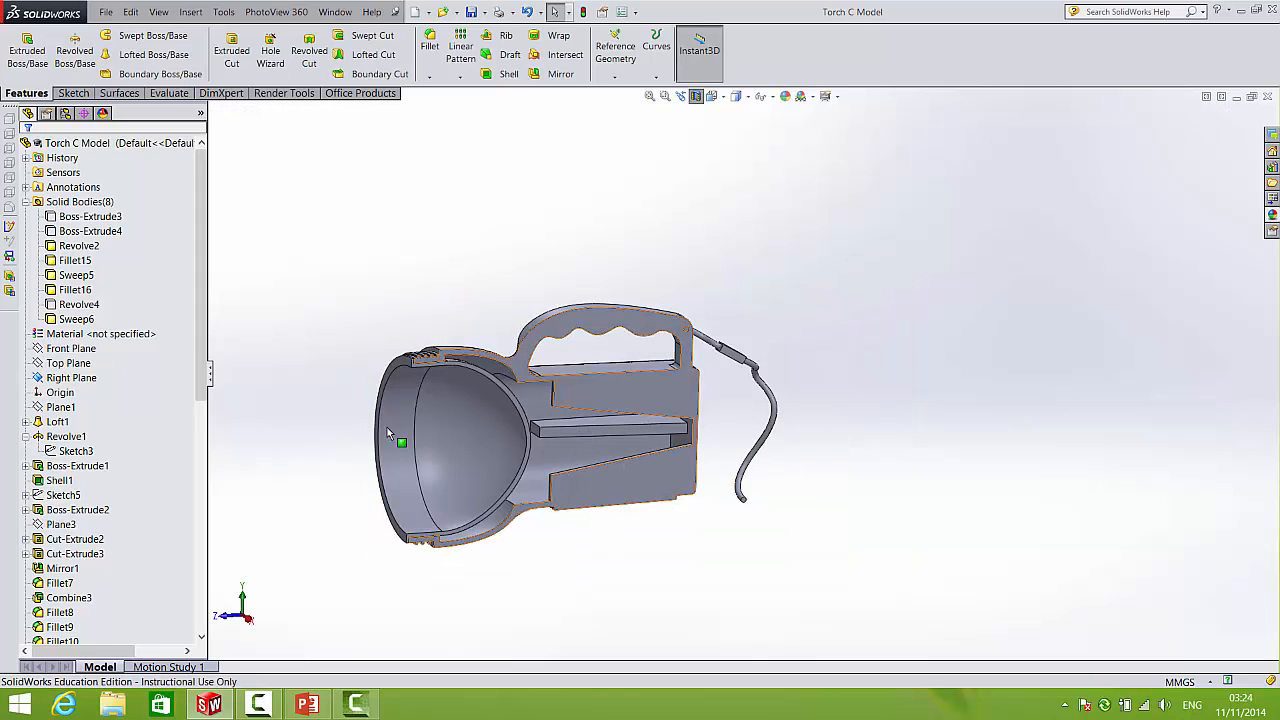
- Insert the Battery part into the torch model and place it in the space behind the torch
{"action": "left_click", "coordinate": [194, 14]}
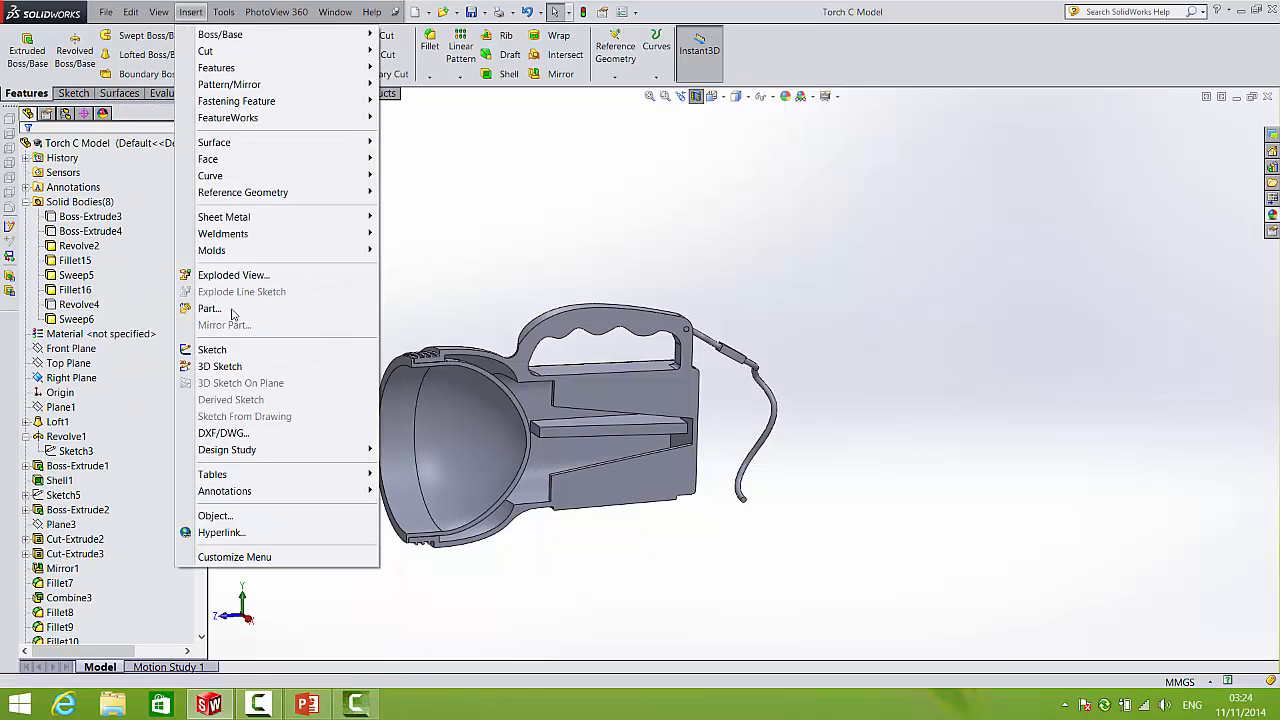
{"action": "left_click", "coordinate": [230, 310]}
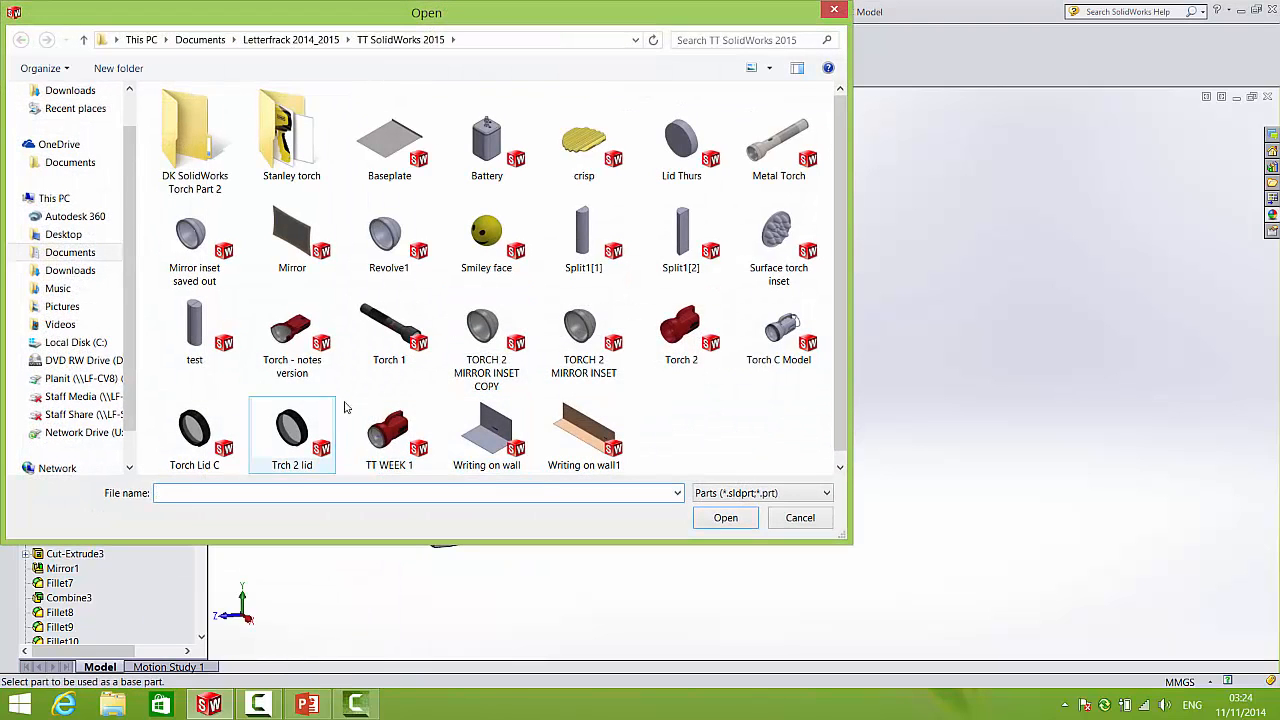
{"action": "double_click", "coordinate": [476, 147]}
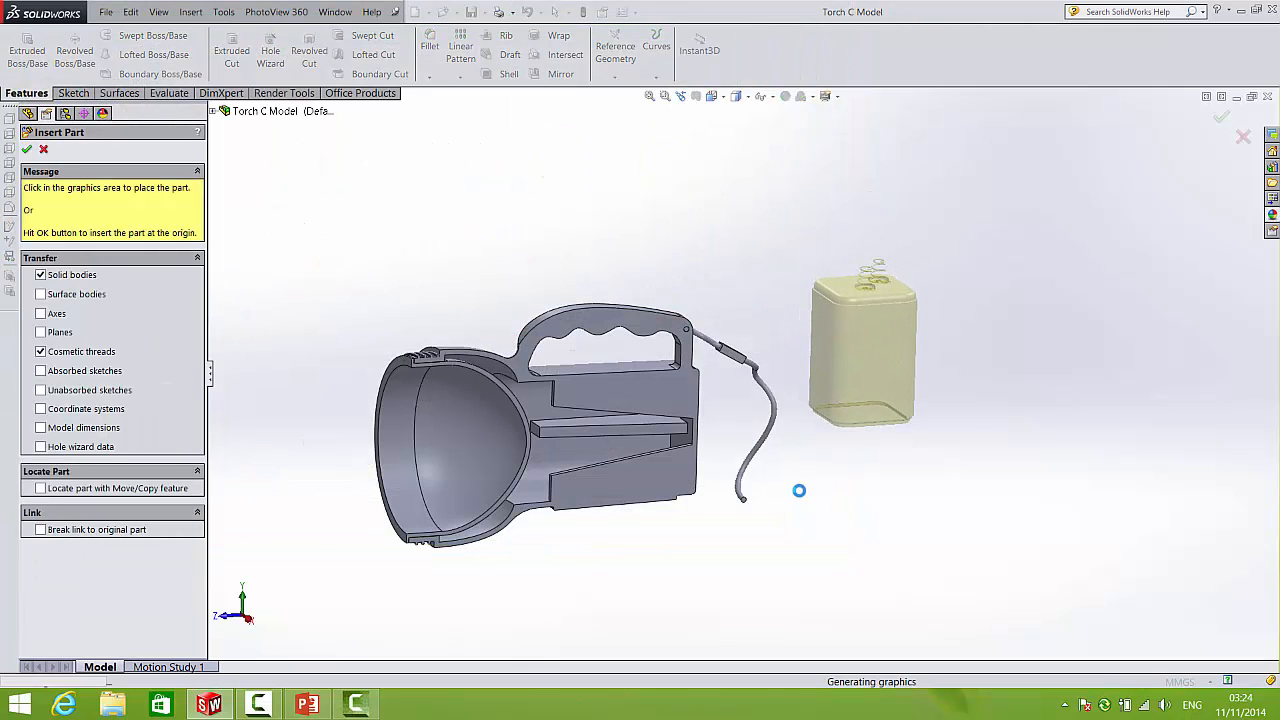
{"action": "left_click", "coordinate": [788, 377]}
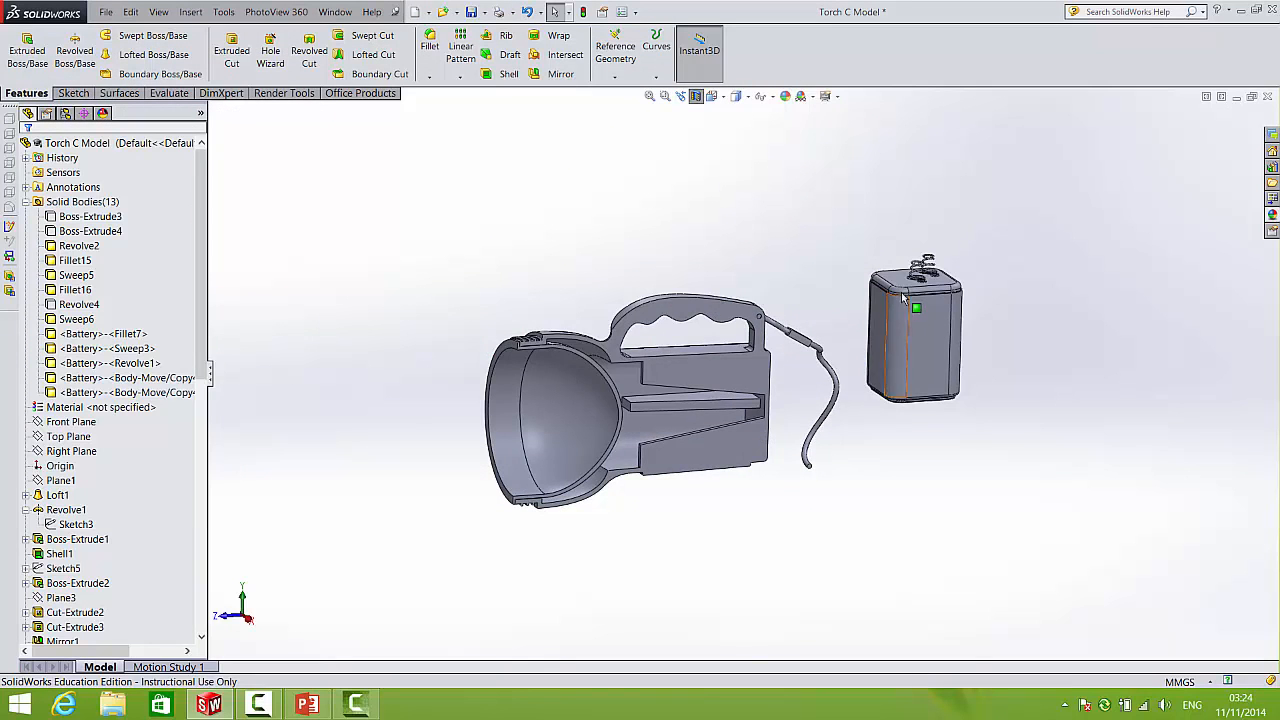
- Examine the springs, contacts and polarity marks on the top face of the inserted battery
{"action": "scroll", "coordinate": [867, 349], "scroll_direction": "down", "scroll_amount": 6}
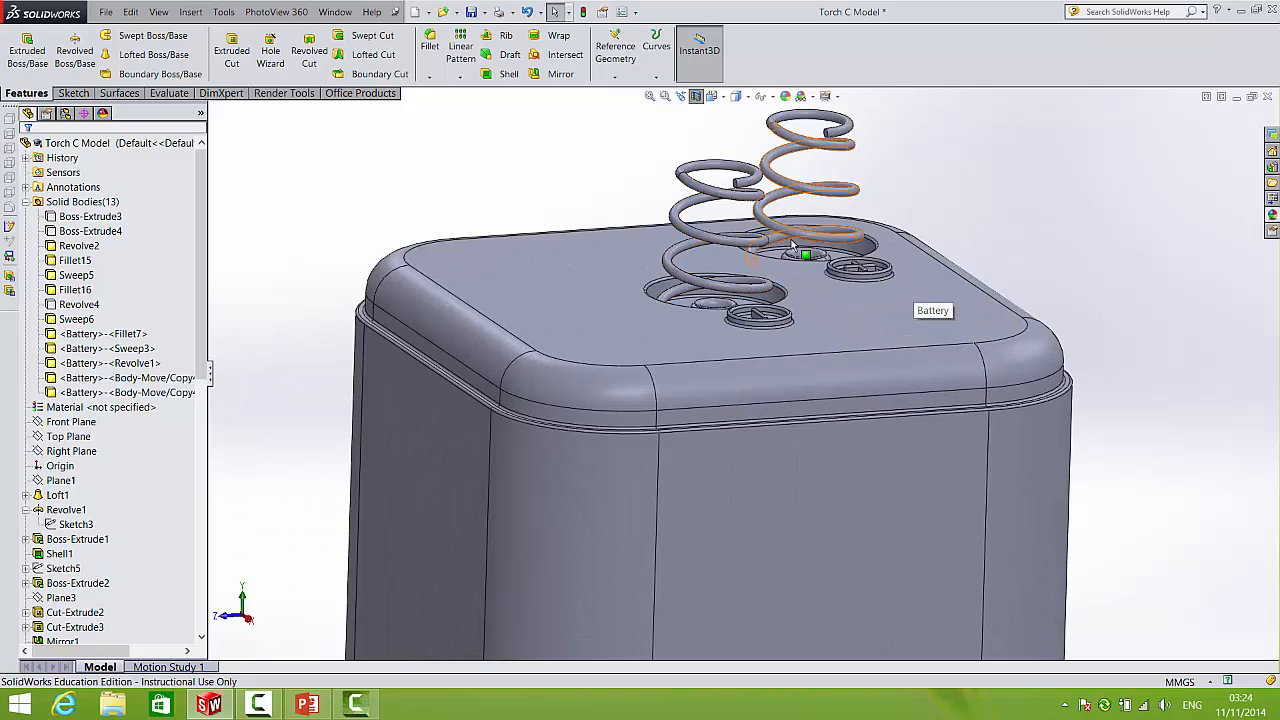
{"action": "scroll", "coordinate": [745, 285], "scroll_direction": "down", "scroll_amount": 5}
{"action": "left_click", "coordinate": [770, 338]}
{"action": "scroll", "coordinate": [772, 345], "scroll_direction": "up", "scroll_amount": 8}
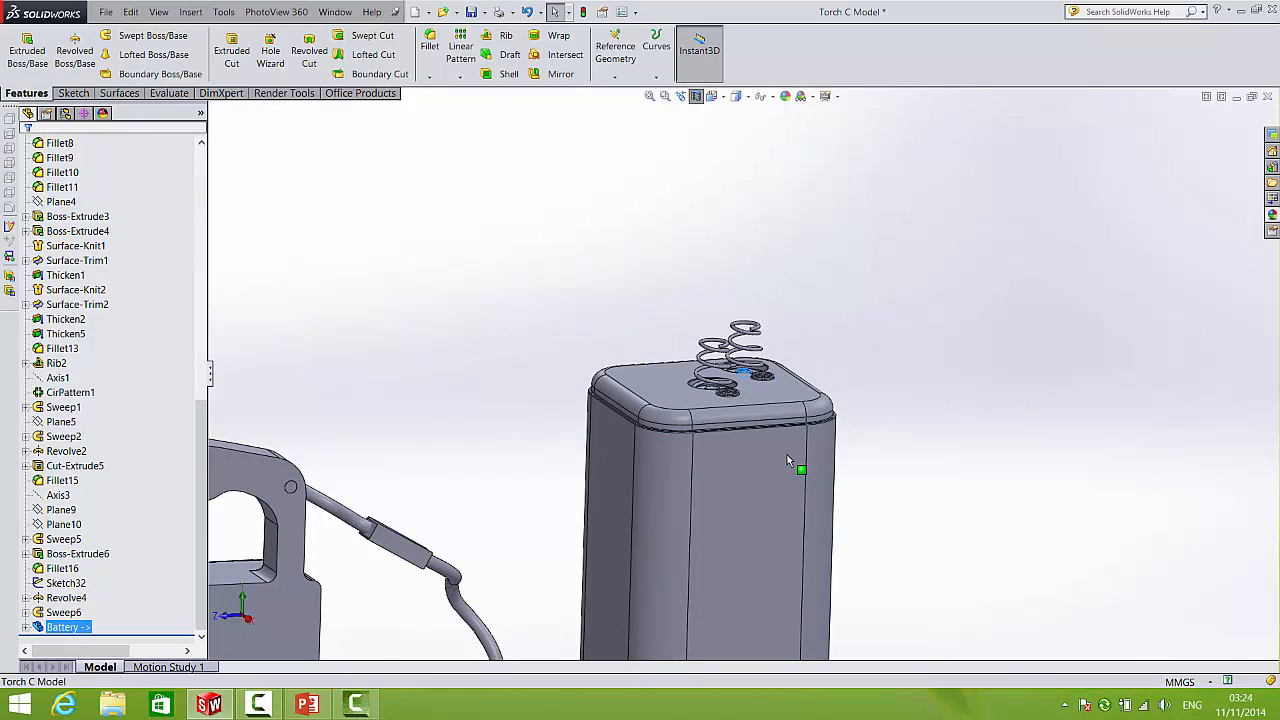
{"action": "scroll", "coordinate": [787, 454], "scroll_direction": "up", "scroll_amount": 4}
{"action": "middle_click_drag", "start_coordinate": [747, 535], "coordinate": [723, 590]}
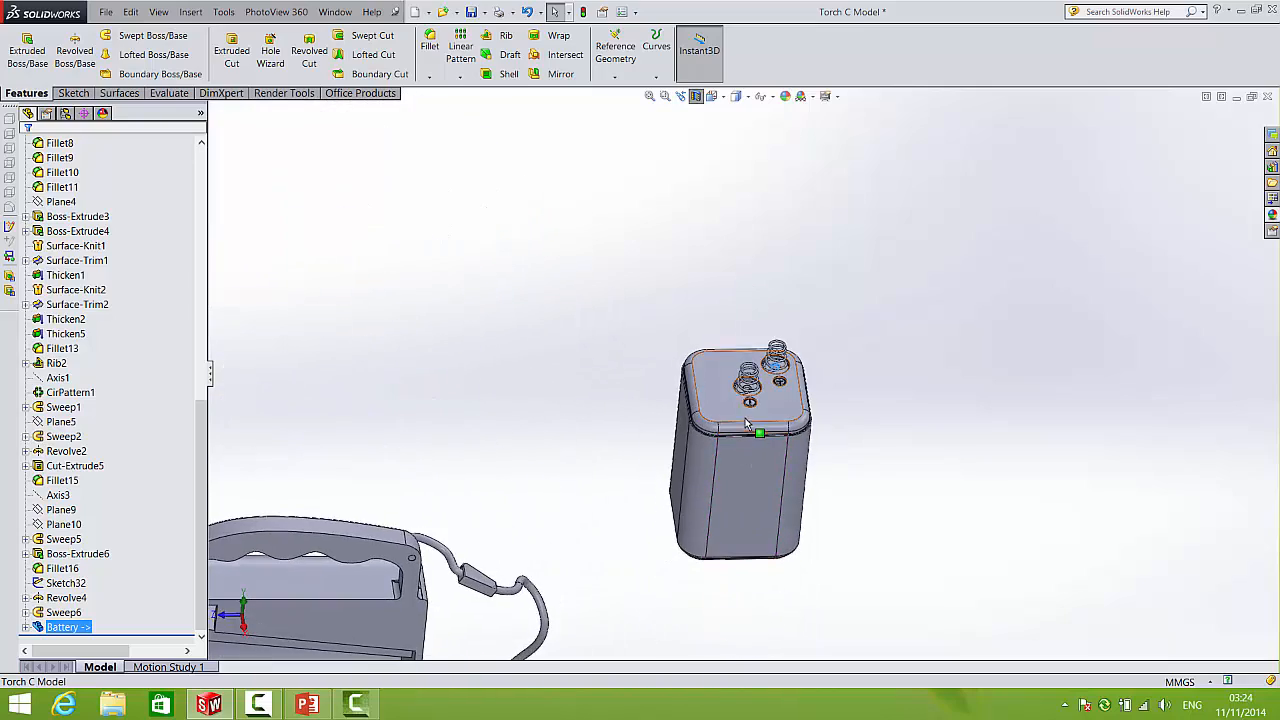
{"action": "scroll", "coordinate": [712, 400], "scroll_direction": "down", "scroll_amount": 5}
{"action": "scroll", "coordinate": [712, 400], "scroll_direction": "up", "scroll_amount": 5}
{"action": "scroll", "coordinate": [712, 400], "scroll_direction": "down", "scroll_amount": 4}
{"action": "scroll", "coordinate": [712, 400], "scroll_direction": "down", "scroll_amount": 2}
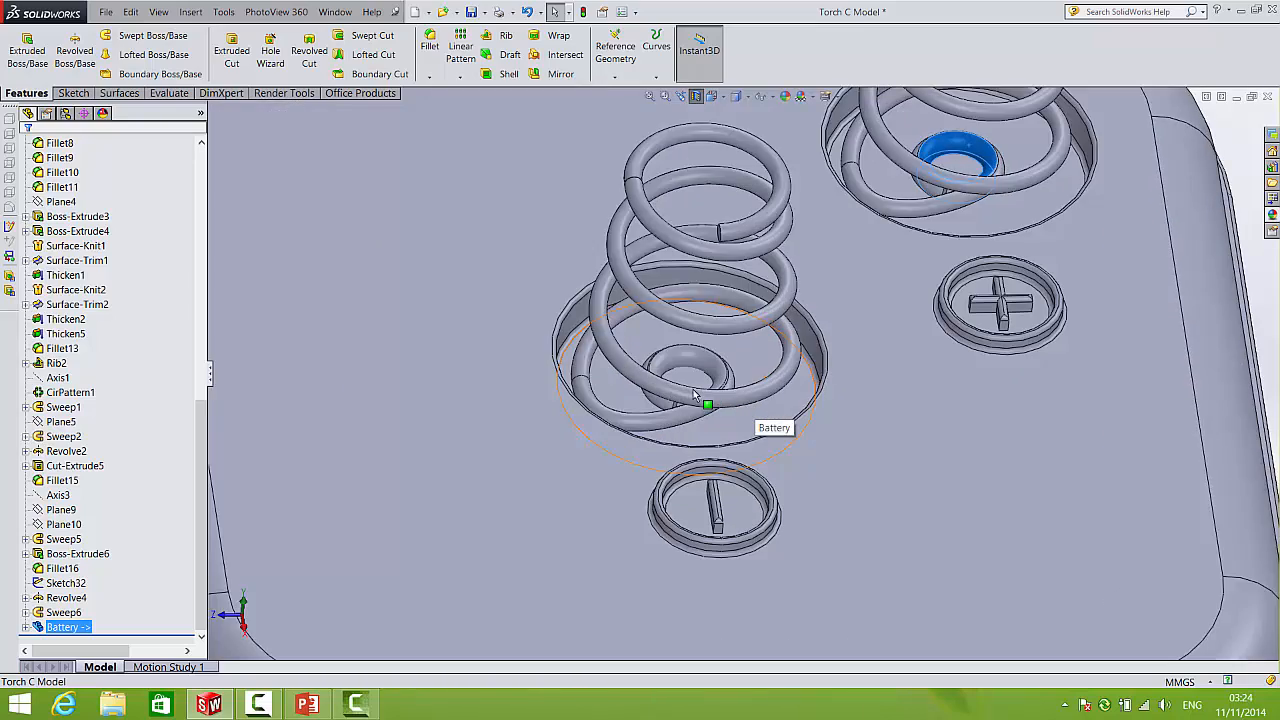
{"action": "scroll", "coordinate": [693, 389], "scroll_direction": "up", "scroll_amount": 8}
{"action": "middle_click_drag", "start_coordinate": [694, 440], "coordinate": [673, 461]}
- Start a Move/Copy Body operation and select all five battery bodies: the casing, both springs and both contacts
{"action": "left_click", "coordinate": [191, 12]}
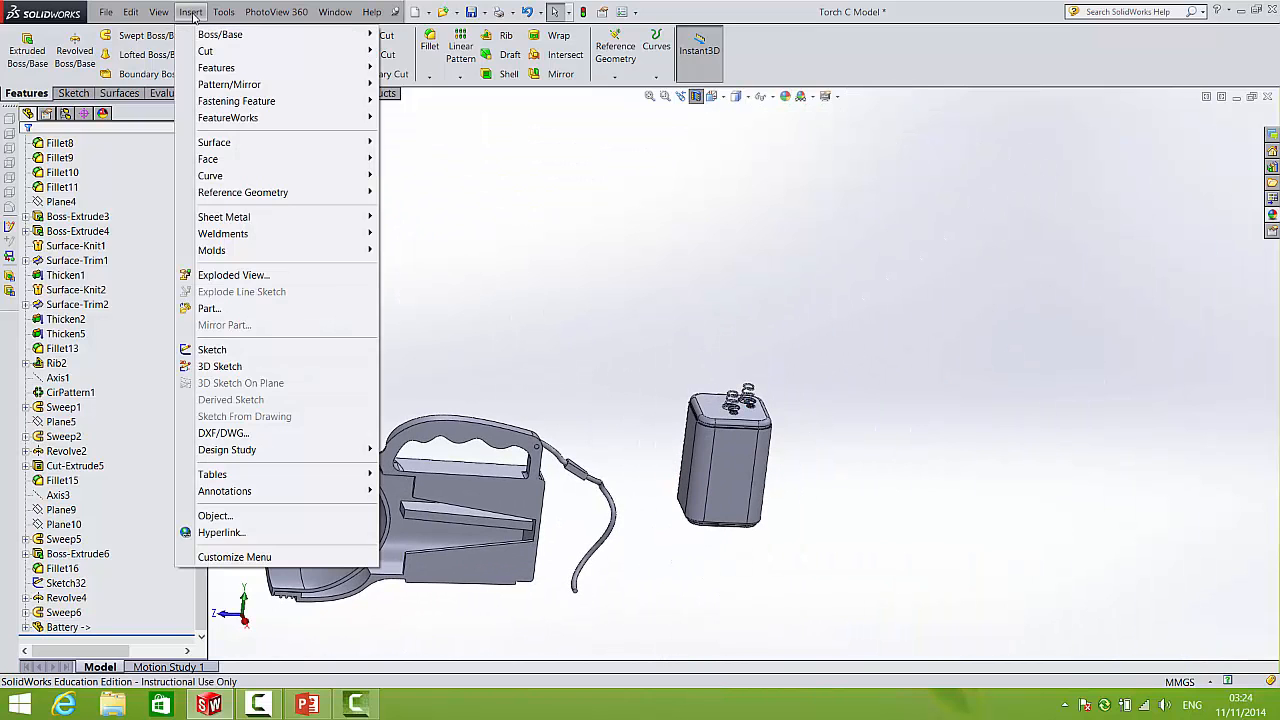
{"action": "mouse_move", "coordinate": [209, 70]}
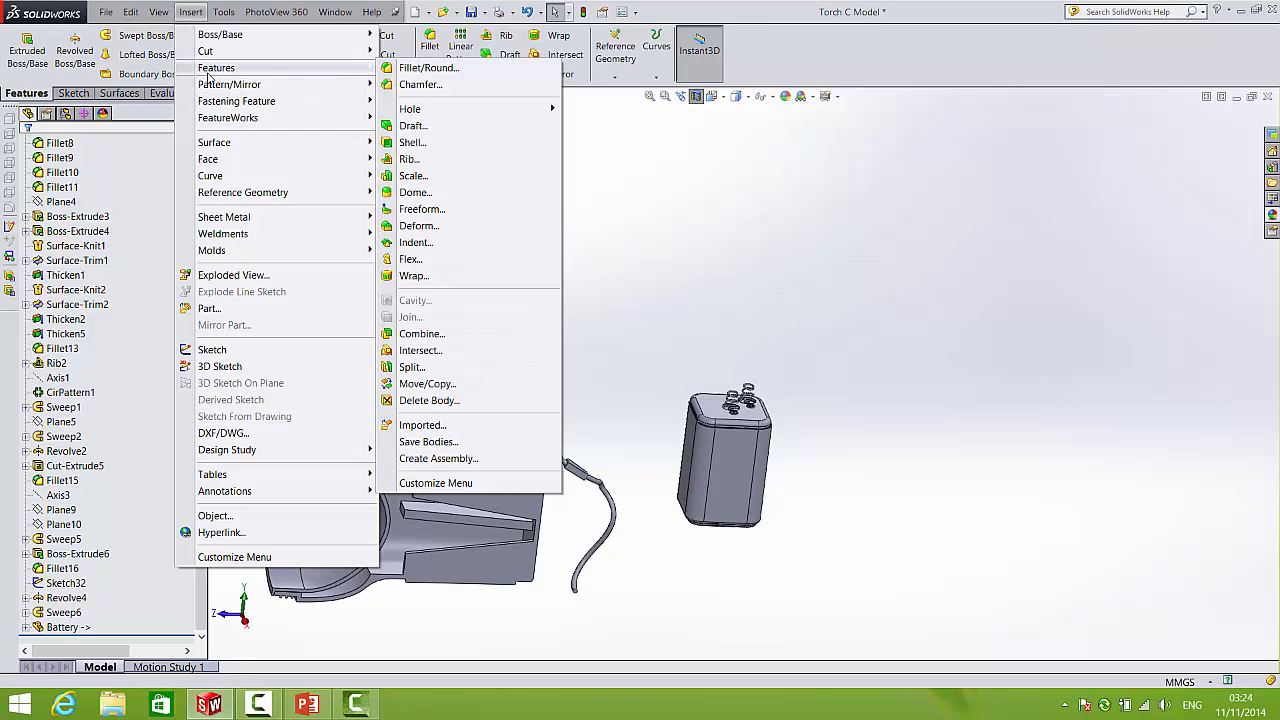
{"action": "left_click", "coordinate": [428, 384]}
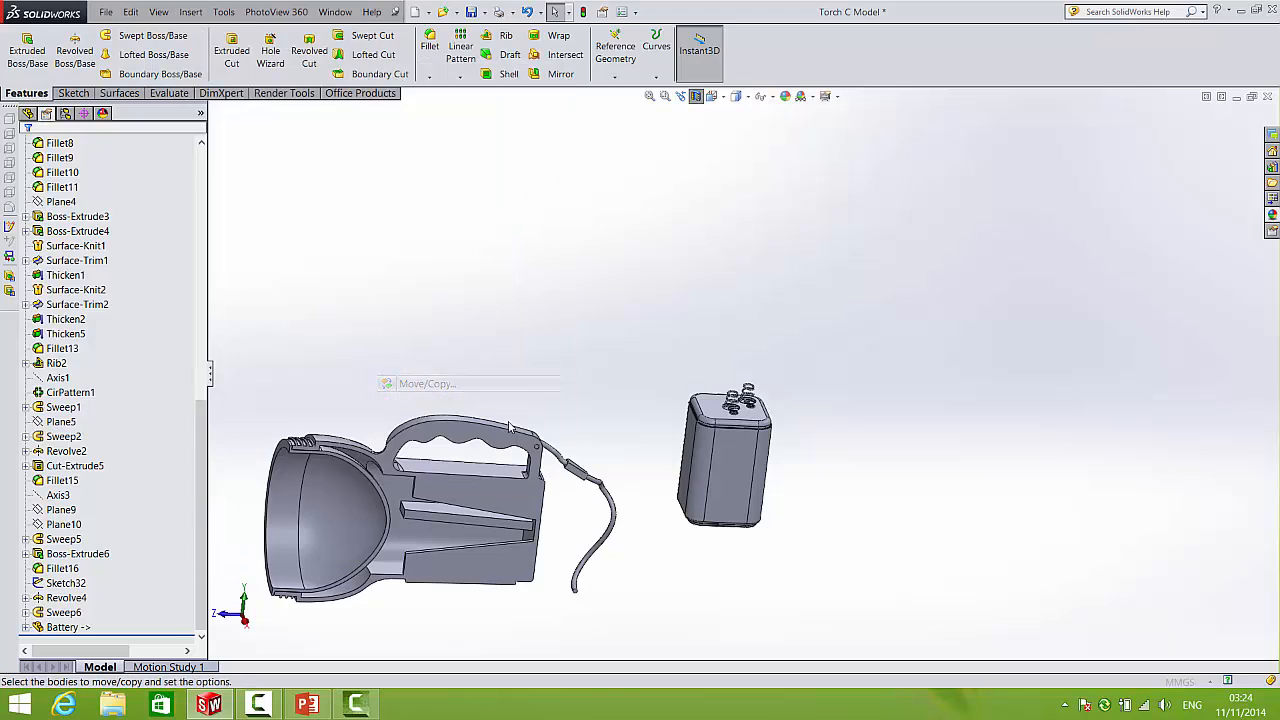
{"action": "scroll", "coordinate": [745, 413], "scroll_direction": "down", "scroll_amount": 4}
{"action": "left_click", "coordinate": [843, 403]}
{"action": "scroll", "coordinate": [880, 400], "scroll_direction": "down", "scroll_amount": 8}
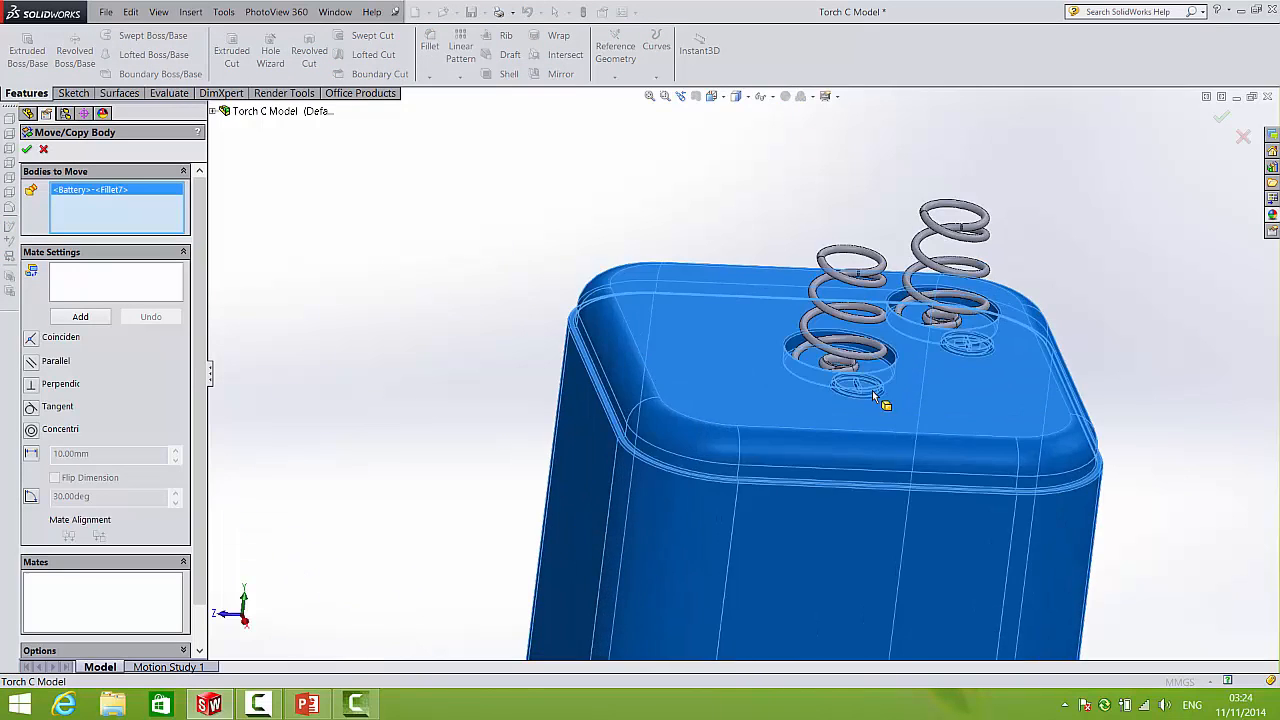
{"action": "left_click", "coordinate": [717, 264]}
{"action": "left_click", "coordinate": [694, 240]}
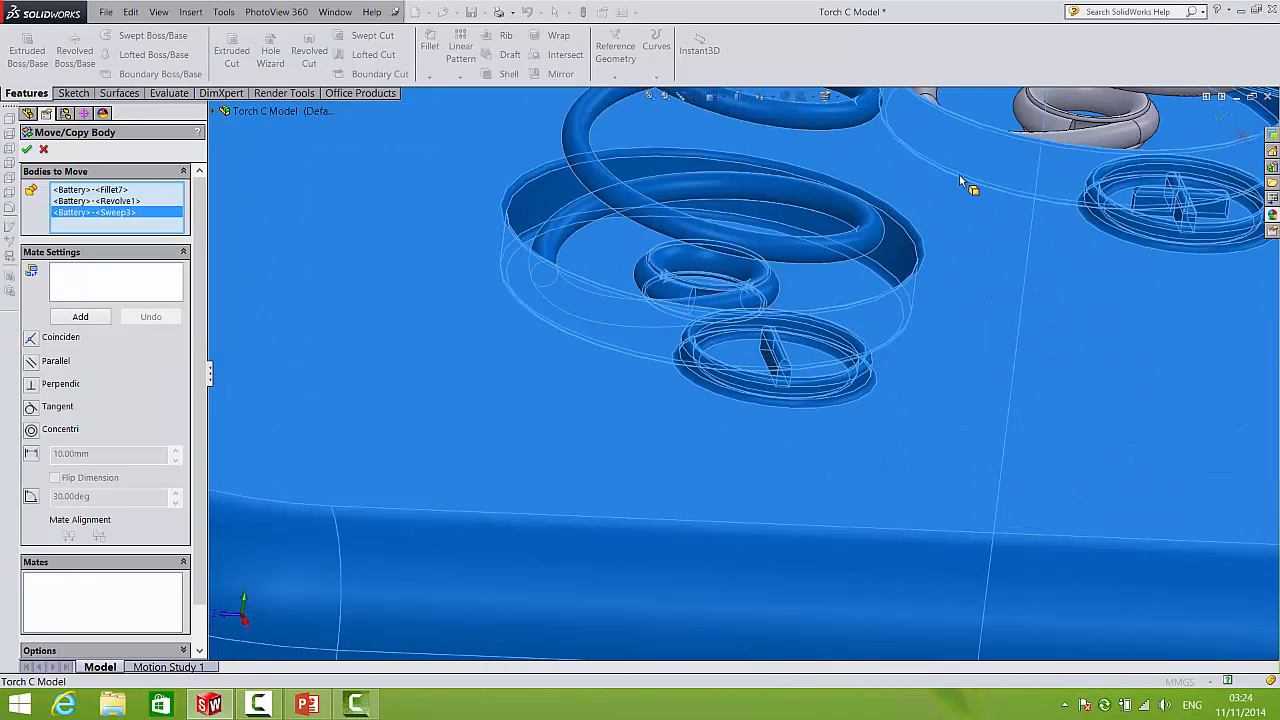
{"action": "left_click", "coordinate": [1050, 126]}
{"action": "scroll", "coordinate": [880, 250], "scroll_direction": "up", "scroll_amount": 5}
{"action": "scroll", "coordinate": [885, 250], "scroll_direction": "down", "scroll_amount": 3}
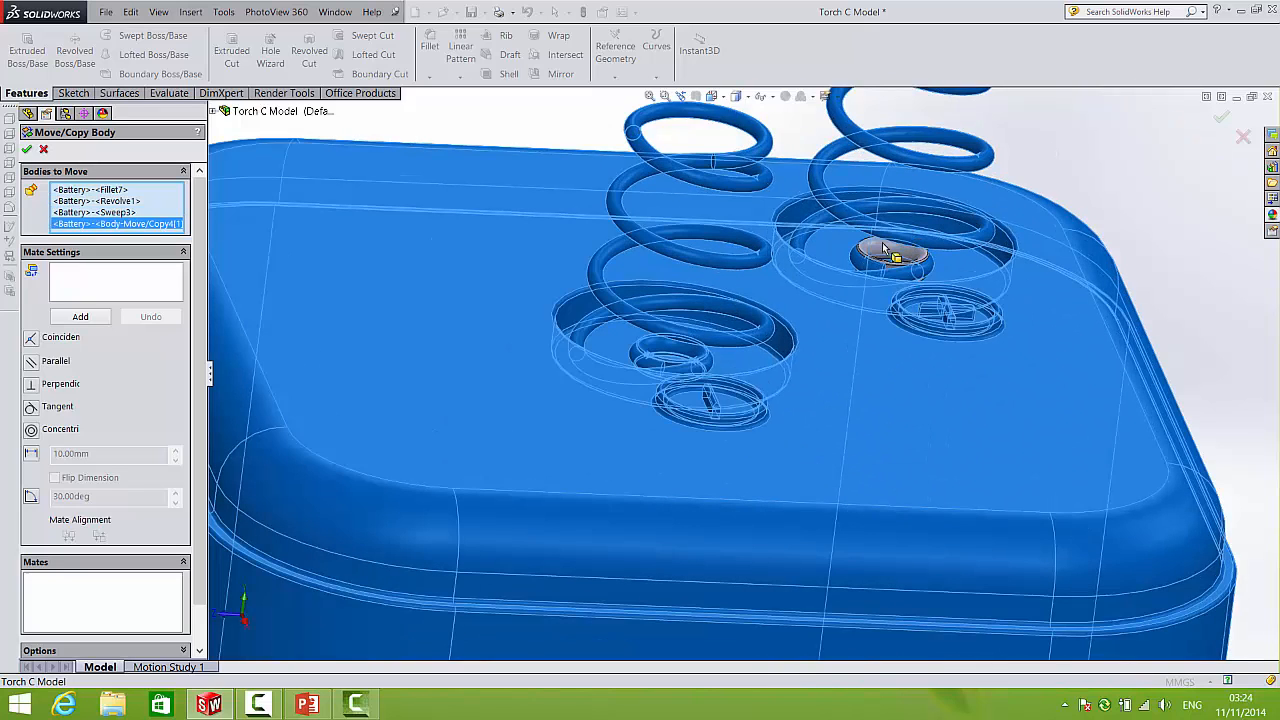
{"action": "left_click", "coordinate": [879, 257]}
{"action": "scroll", "coordinate": [879, 257], "scroll_direction": "up", "scroll_amount": 8}
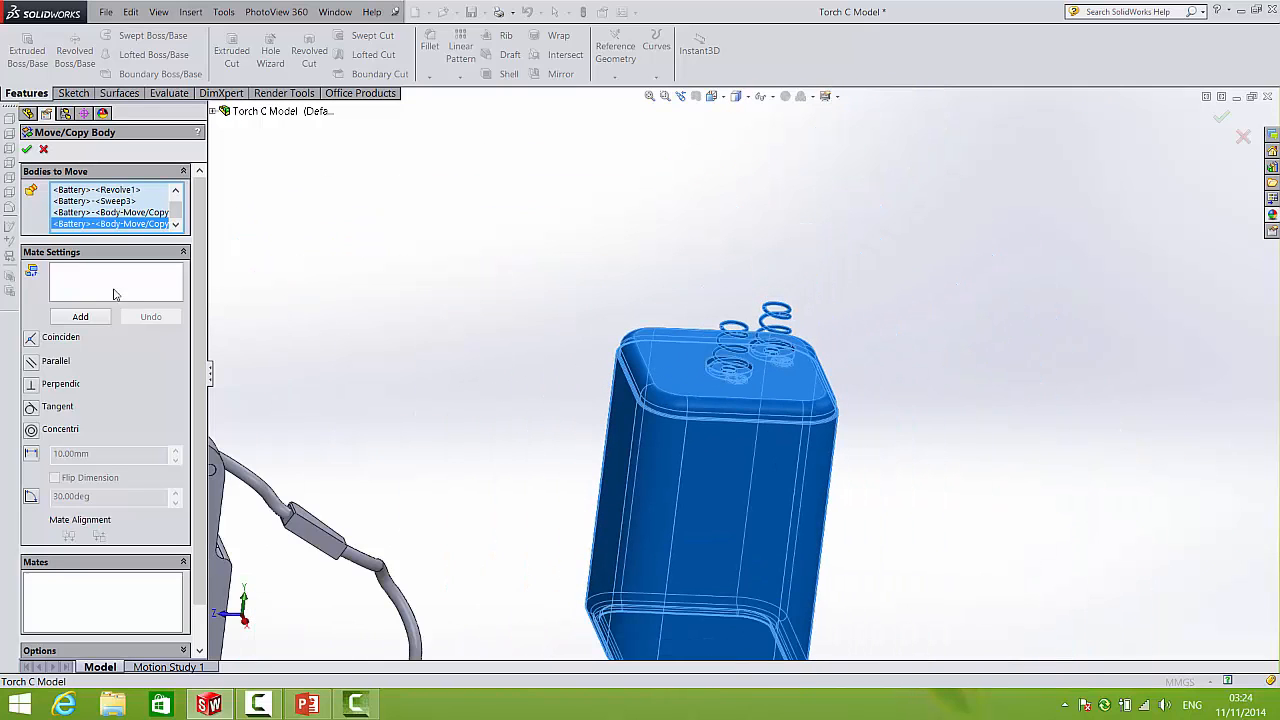
- Mate the battery's base to the inner face of the torch's rear wall with a 10 mm distance and accept the move
{"action": "left_click", "coordinate": [110, 293]}
{"action": "scroll", "coordinate": [555, 470], "scroll_direction": "up", "scroll_amount": 10}
{"action": "middle_click_drag", "start_coordinate": [555, 470], "coordinate": [600, 460]}
{"action": "scroll", "coordinate": [600, 460], "scroll_direction": "down", "scroll_amount": 3}
{"action": "scroll", "coordinate": [600, 460], "scroll_direction": "down", "scroll_amount": 3}
{"action": "left_click", "coordinate": [655, 440]}
{"action": "middle_click_drag", "start_coordinate": [822, 462], "coordinate": [843, 512]}
{"action": "scroll", "coordinate": [838, 556], "scroll_direction": "down", "scroll_amount": 3}
{"action": "left_click", "coordinate": [835, 540]}
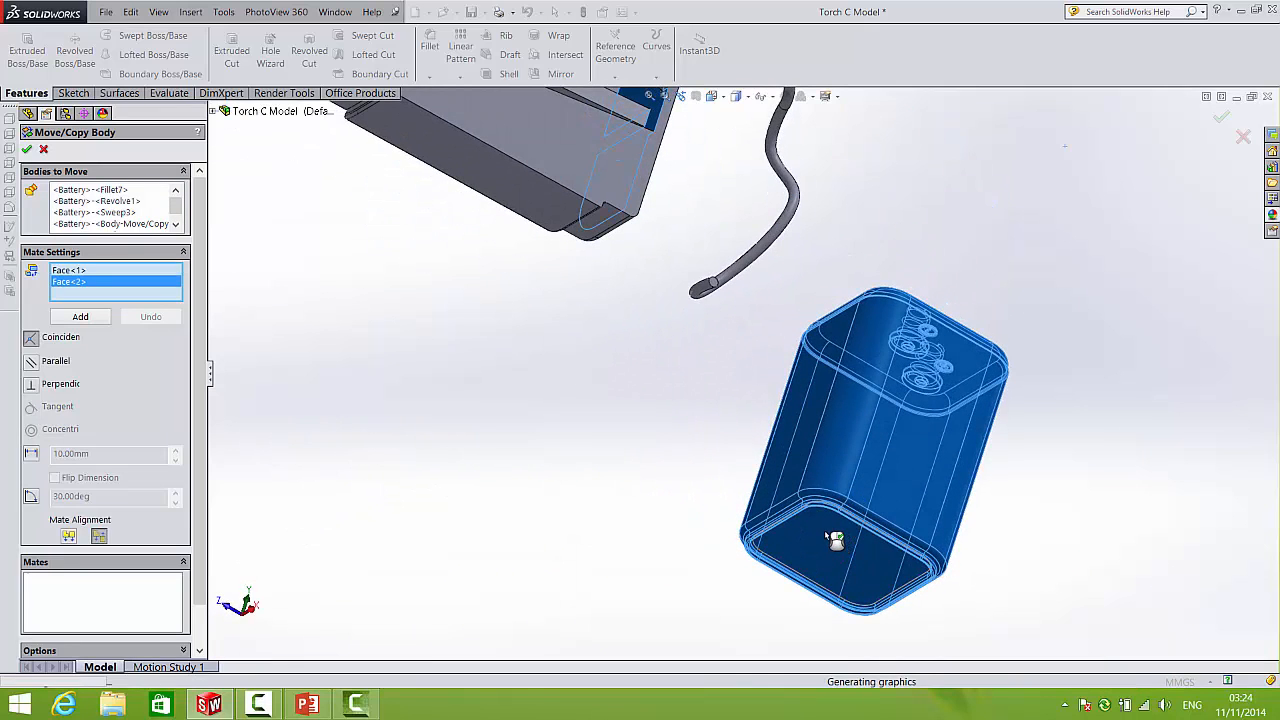
{"action": "left_click", "coordinate": [33, 455]}
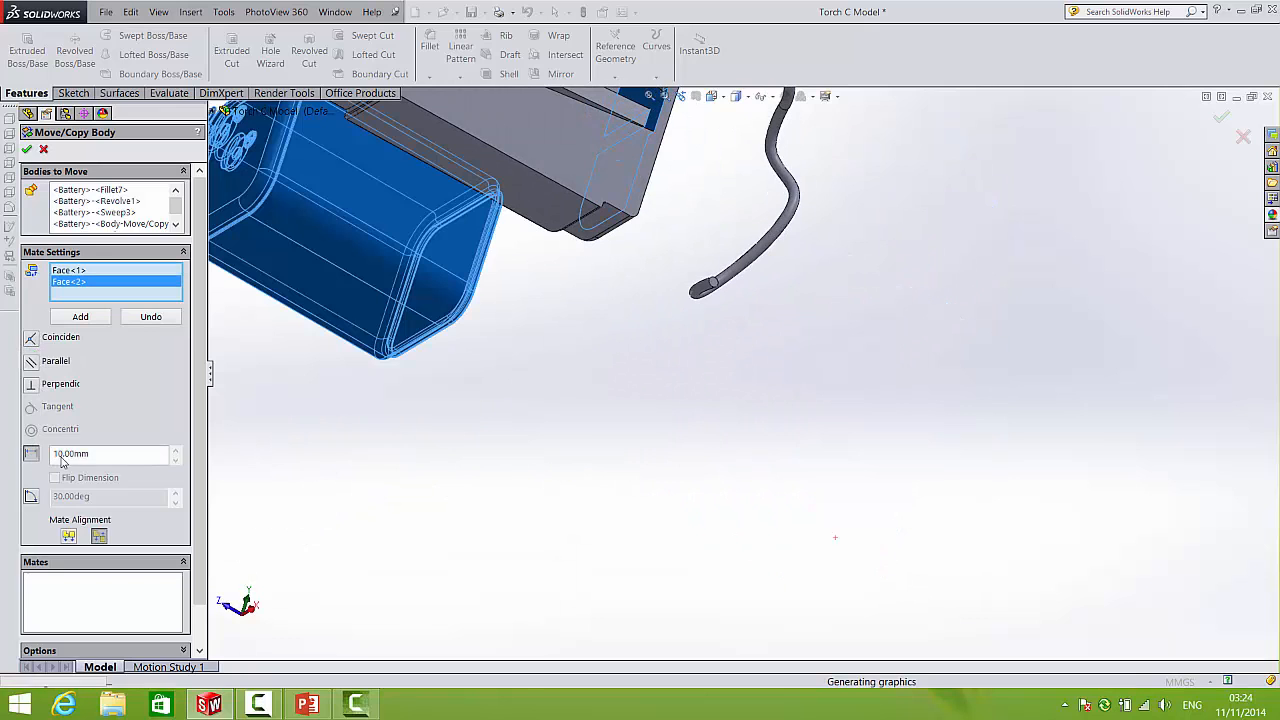
{"action": "middle_click_drag", "start_coordinate": [458, 376], "coordinate": [414, 417]}
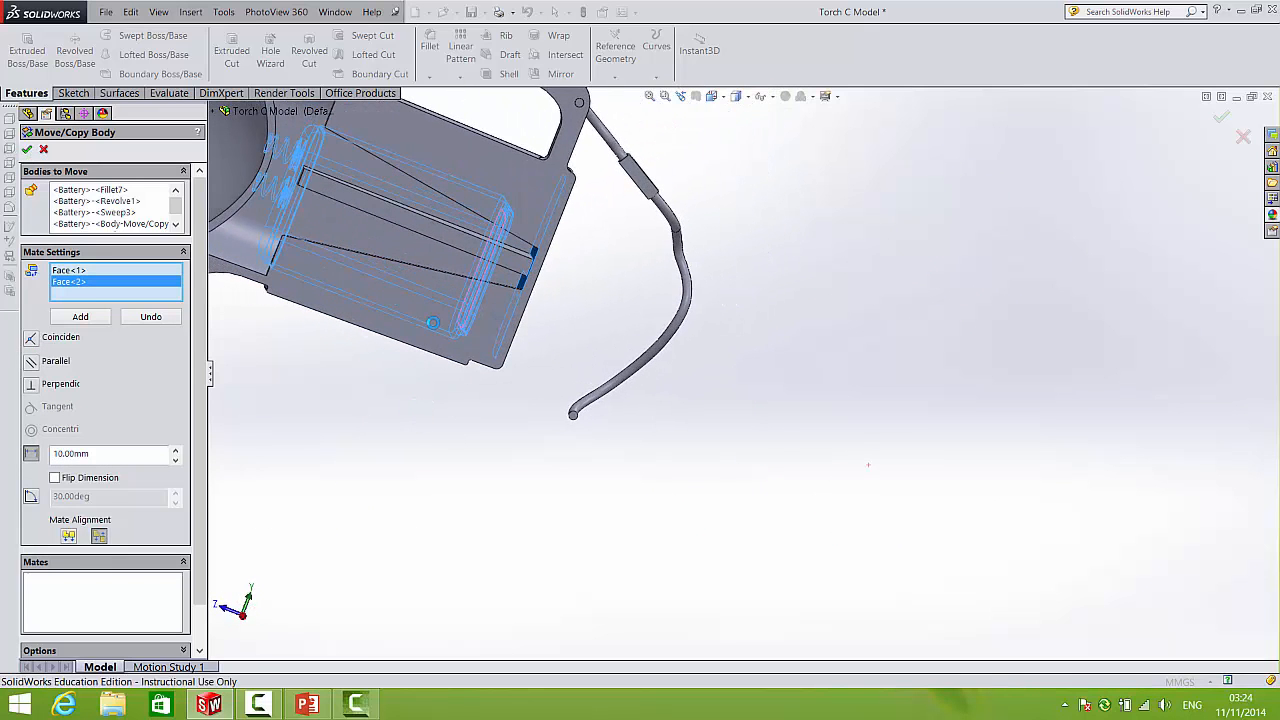
{"action": "key", "text": "Return"}
{"action": "scroll", "coordinate": [640, 297], "scroll_direction": "up", "scroll_amount": 4}
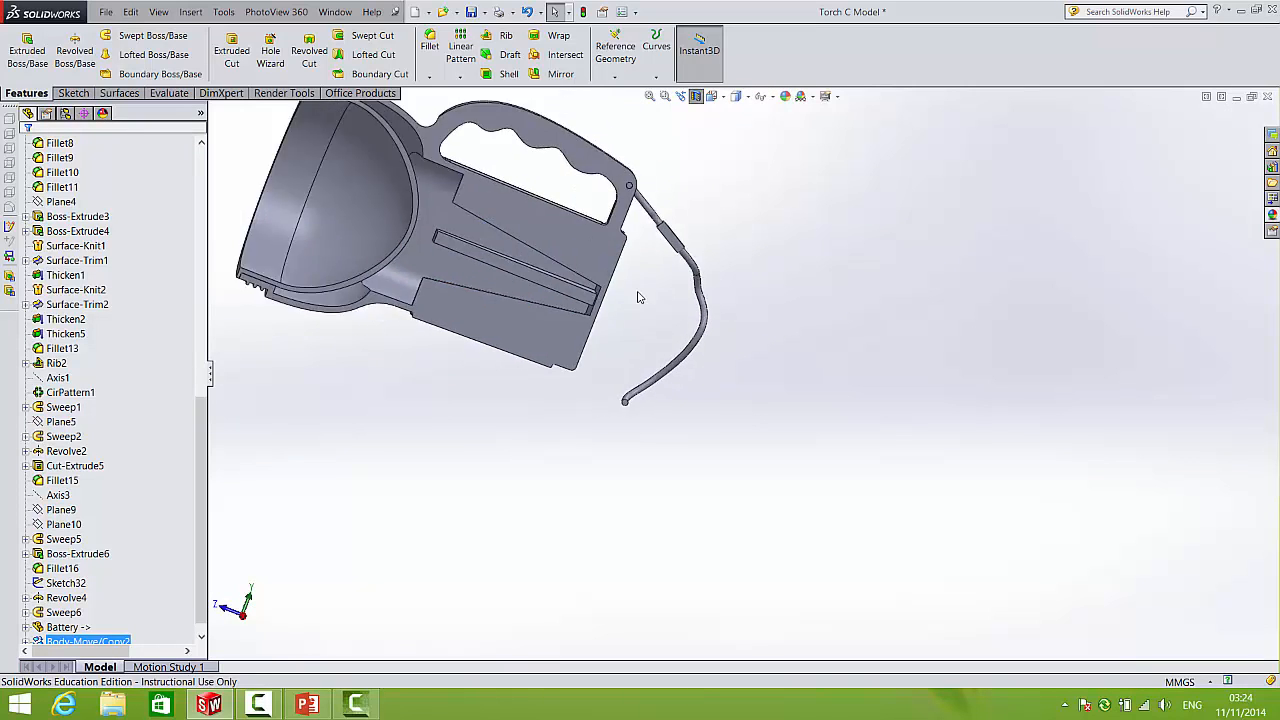
- Start a second Move/Copy Body operation and select the battery casing, both springs and both contacts again
{"action": "middle_click_drag", "start_coordinate": [642, 297], "coordinate": [587, 345]}
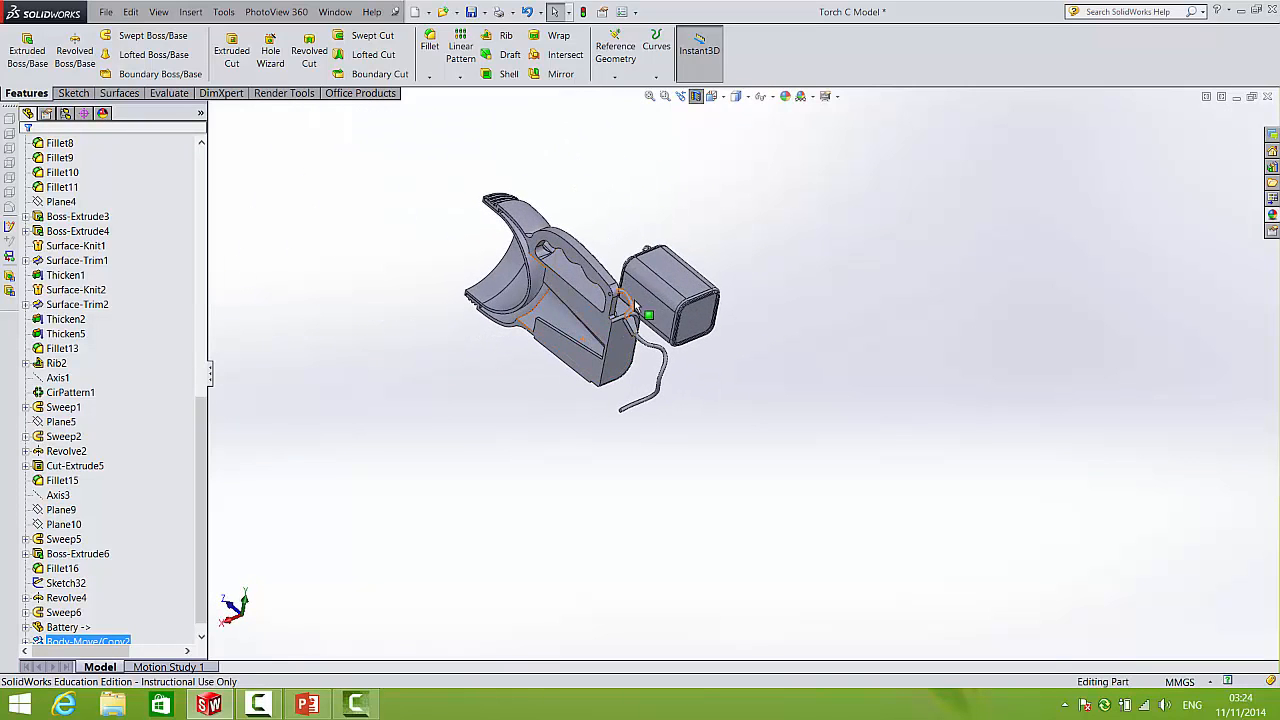
{"action": "middle_click_drag", "start_coordinate": [634, 305], "coordinate": [273, 123]}
{"action": "left_click", "coordinate": [190, 11]}
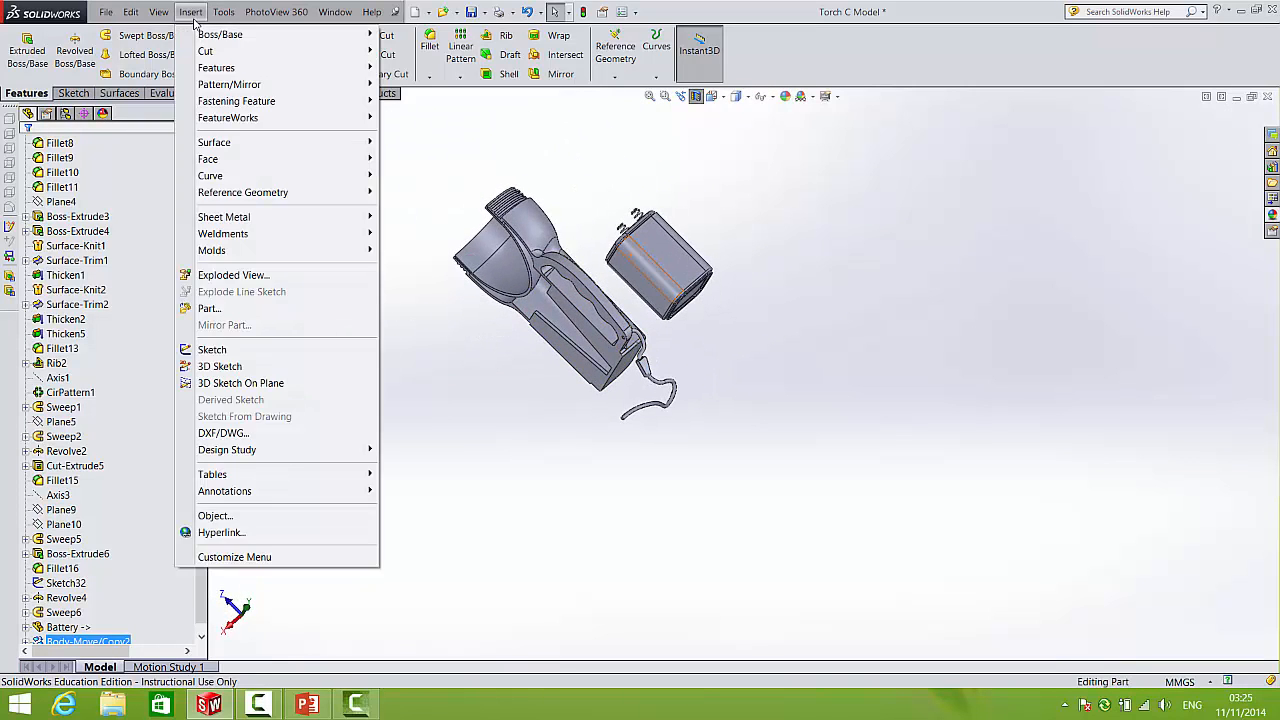
{"action": "mouse_move", "coordinate": [206, 70]}
{"action": "left_click", "coordinate": [438, 384]}
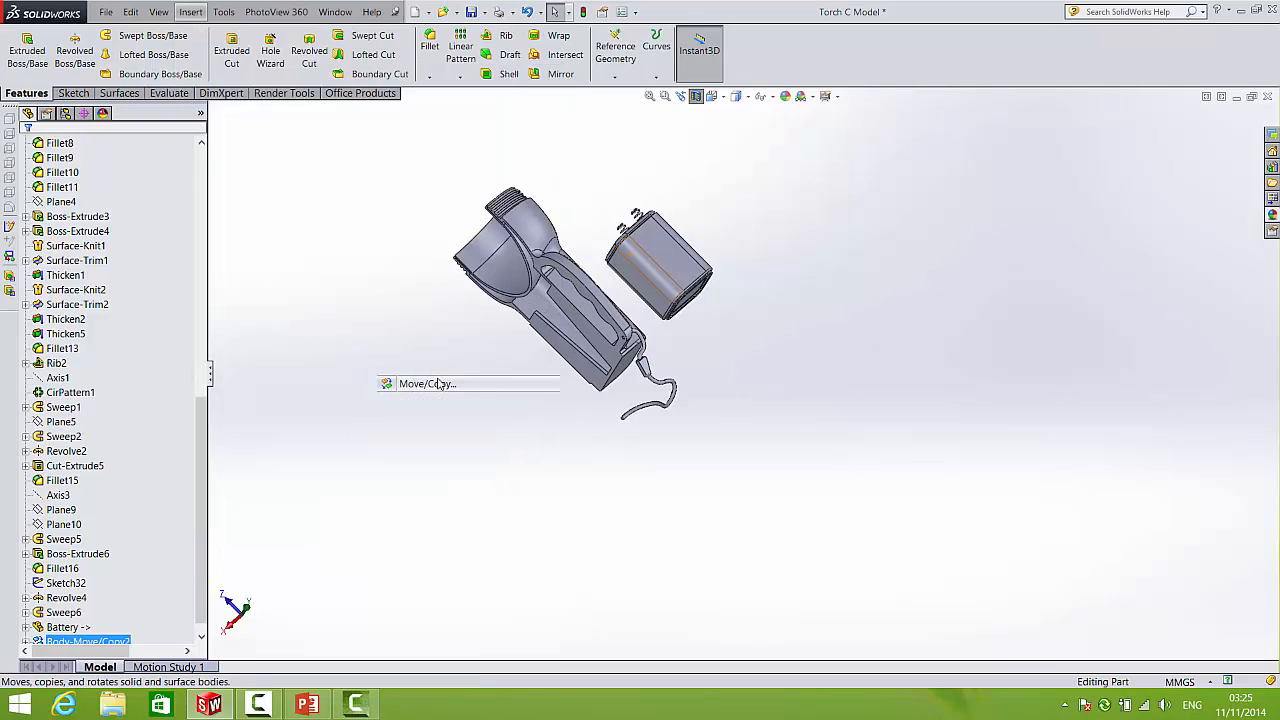
{"action": "middle_click_drag", "start_coordinate": [674, 206], "coordinate": [706, 254]}
{"action": "scroll", "coordinate": [606, 214], "scroll_direction": "down", "scroll_amount": 3}
{"action": "scroll", "coordinate": [640, 228], "scroll_direction": "down", "scroll_amount": 8}
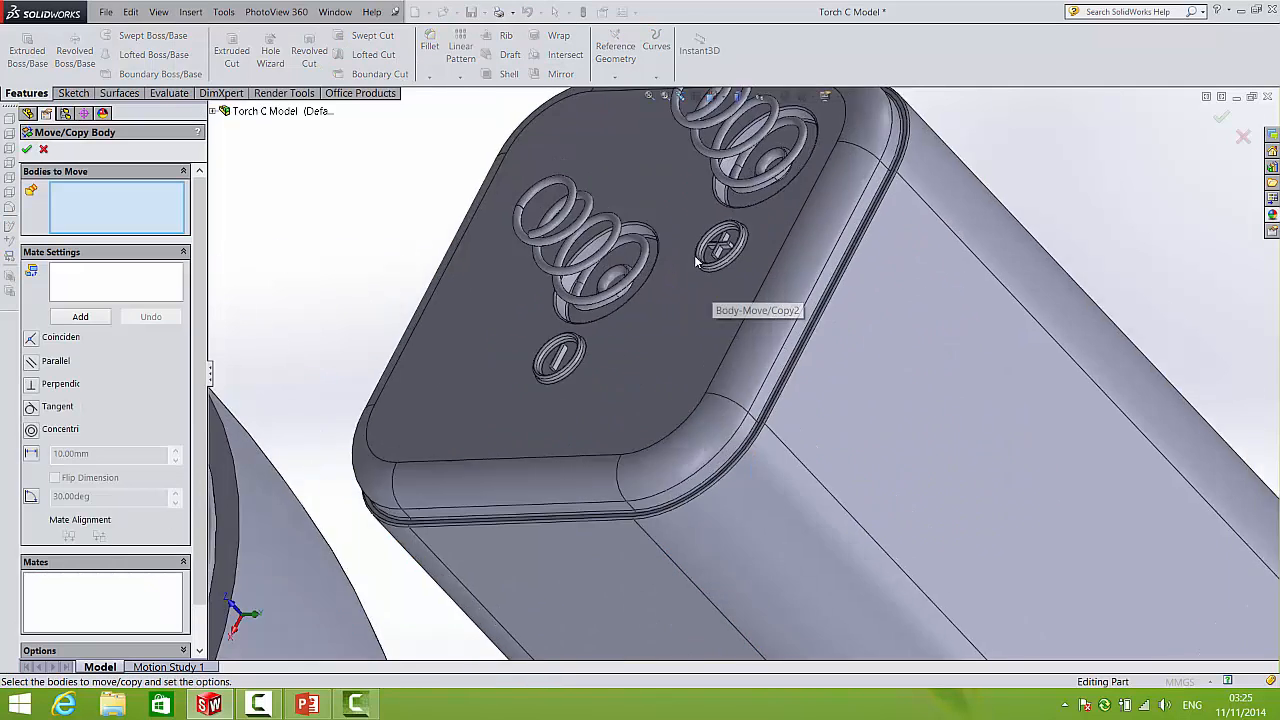
{"action": "left_click", "coordinate": [692, 266]}
{"action": "left_click", "coordinate": [603, 226]}
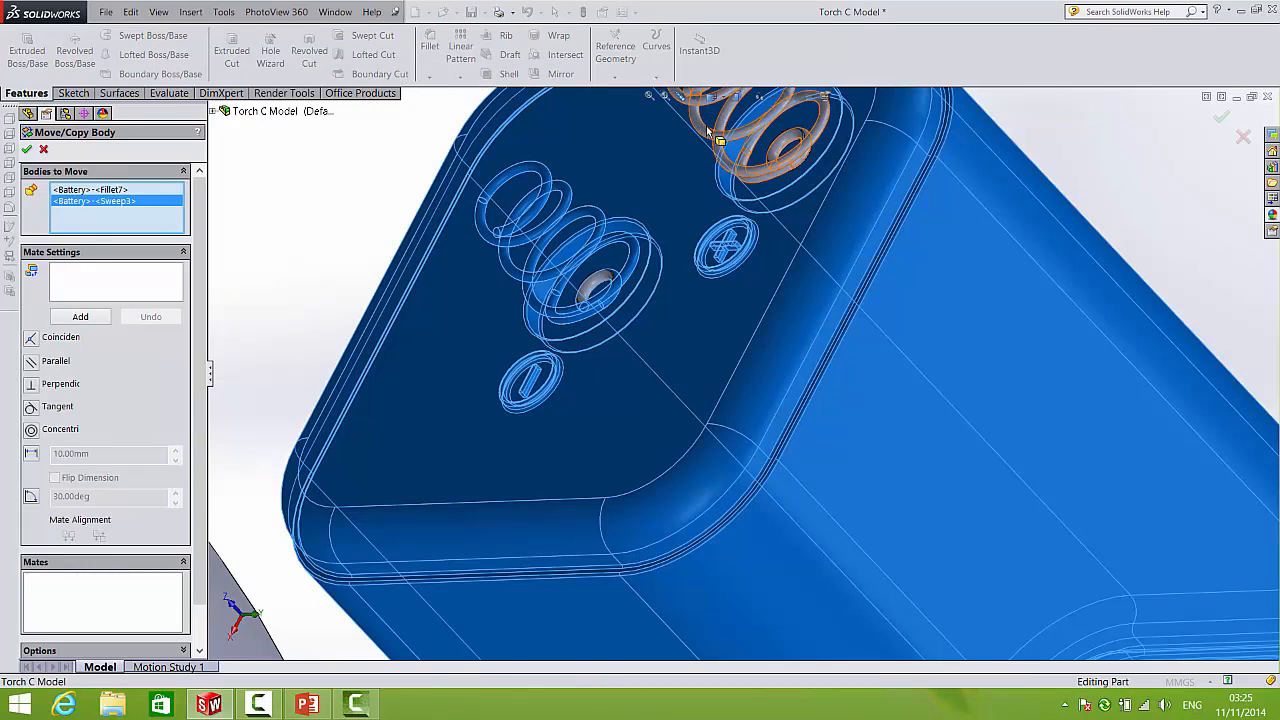
{"action": "left_click", "coordinate": [716, 112]}
{"action": "left_click", "coordinate": [788, 150]}
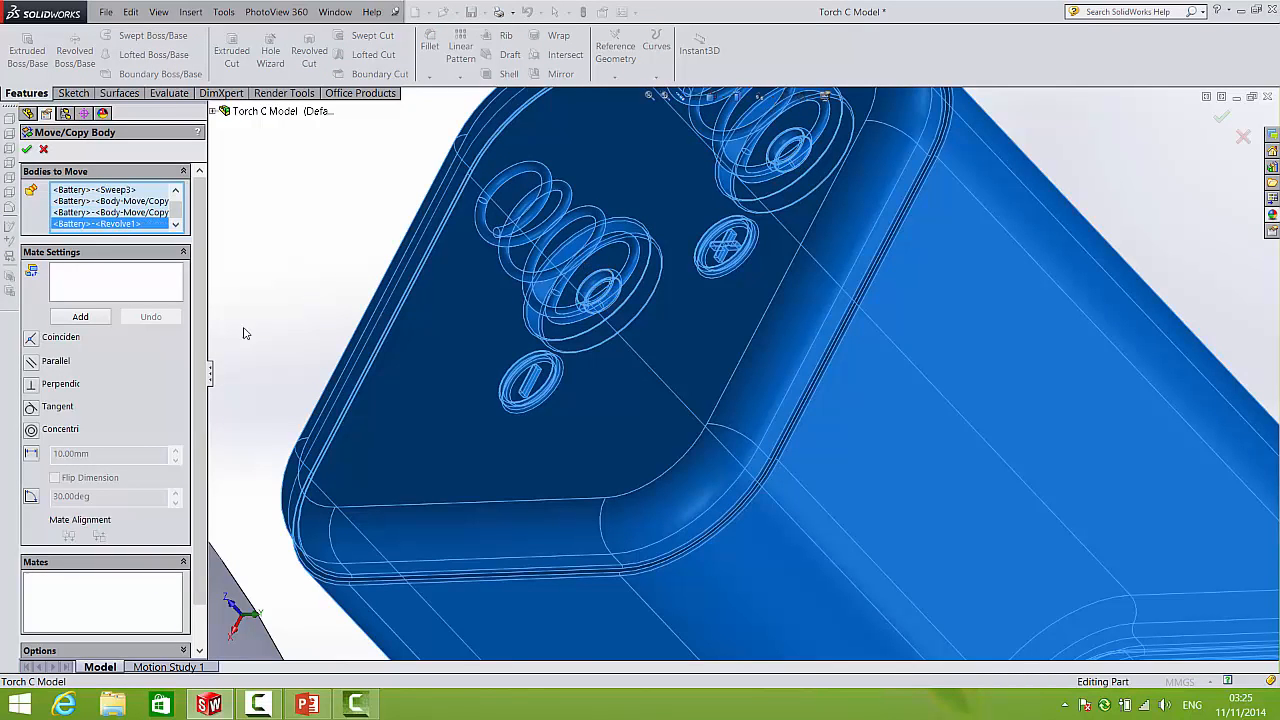
- Apply a distance mate between the battery's long side face and the Right Plane
{"action": "left_click", "coordinate": [111, 280]}
{"action": "scroll", "coordinate": [406, 318], "scroll_direction": "up", "scroll_amount": 8}
{"action": "middle_click_drag", "start_coordinate": [664, 496], "coordinate": [675, 447]}
{"action": "left_click", "coordinate": [763, 477]}
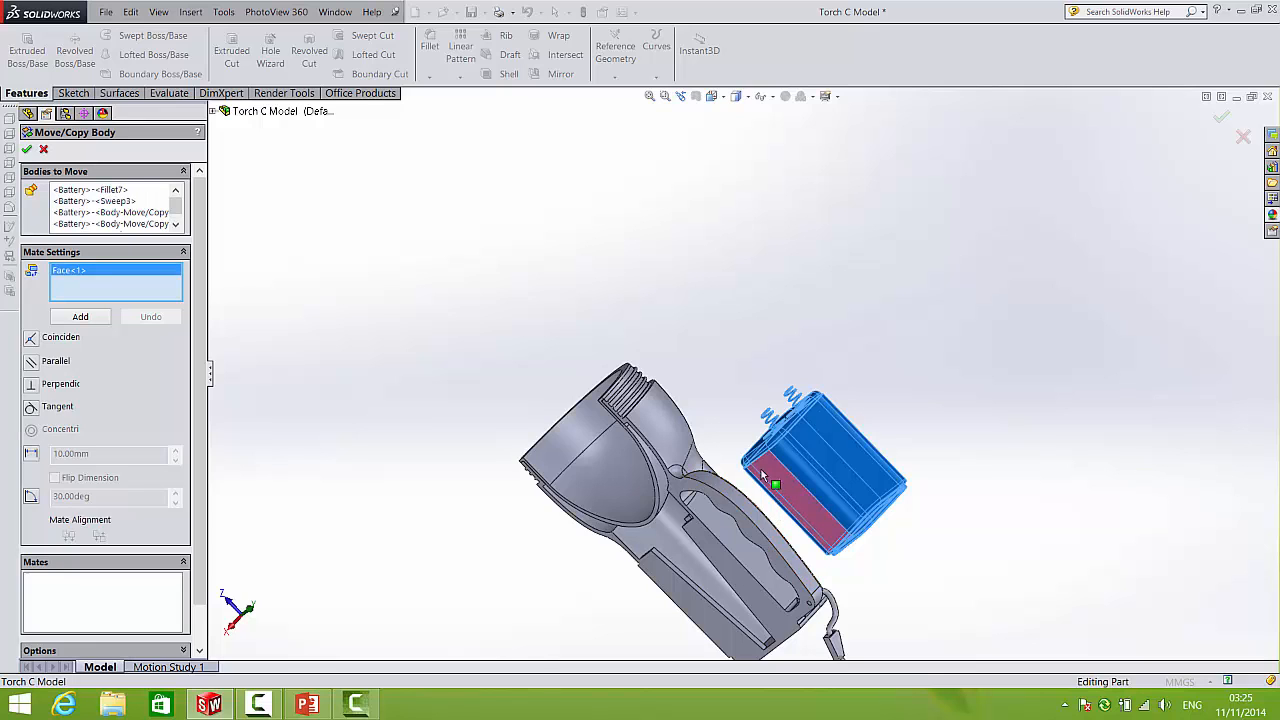
{"action": "left_click", "coordinate": [214, 112]}
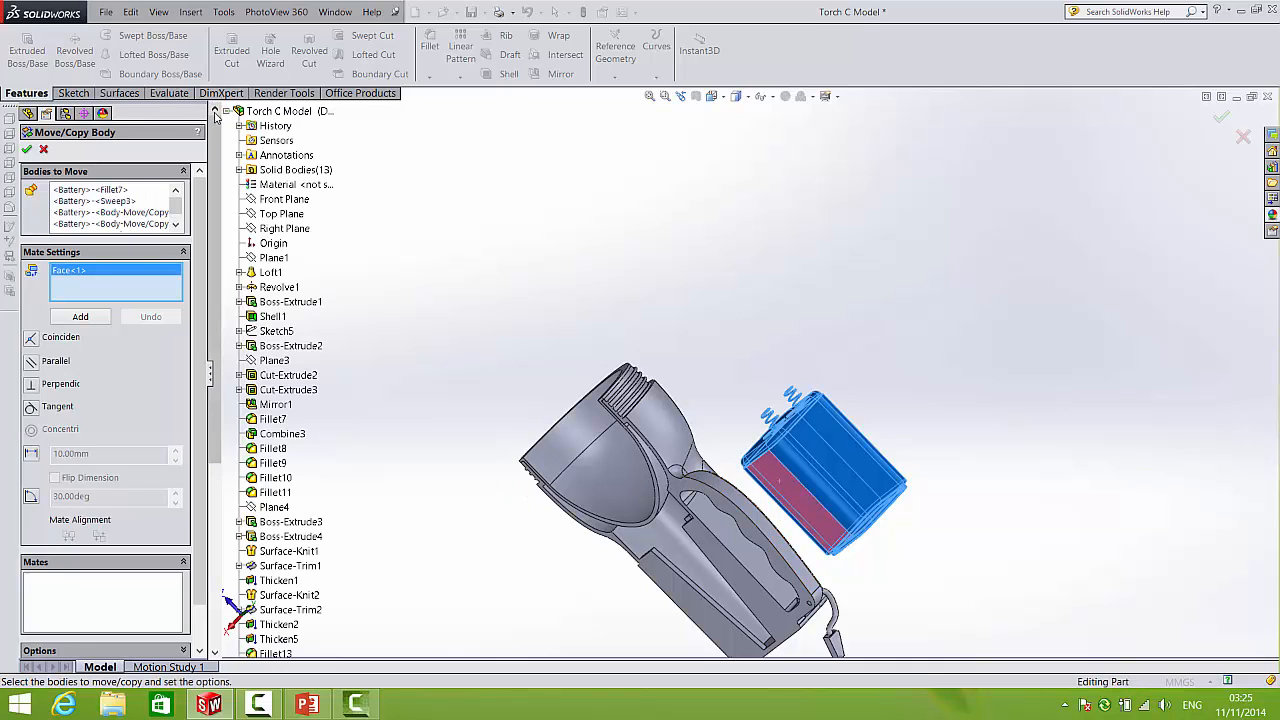
{"action": "left_click", "coordinate": [288, 229]}
{"action": "middle_click_drag", "start_coordinate": [620, 313], "coordinate": [755, 388]}
{"action": "scroll", "coordinate": [742, 370], "scroll_direction": "up", "scroll_amount": 2}
{"action": "middle_click_drag", "start_coordinate": [813, 522], "coordinate": [848, 512]}
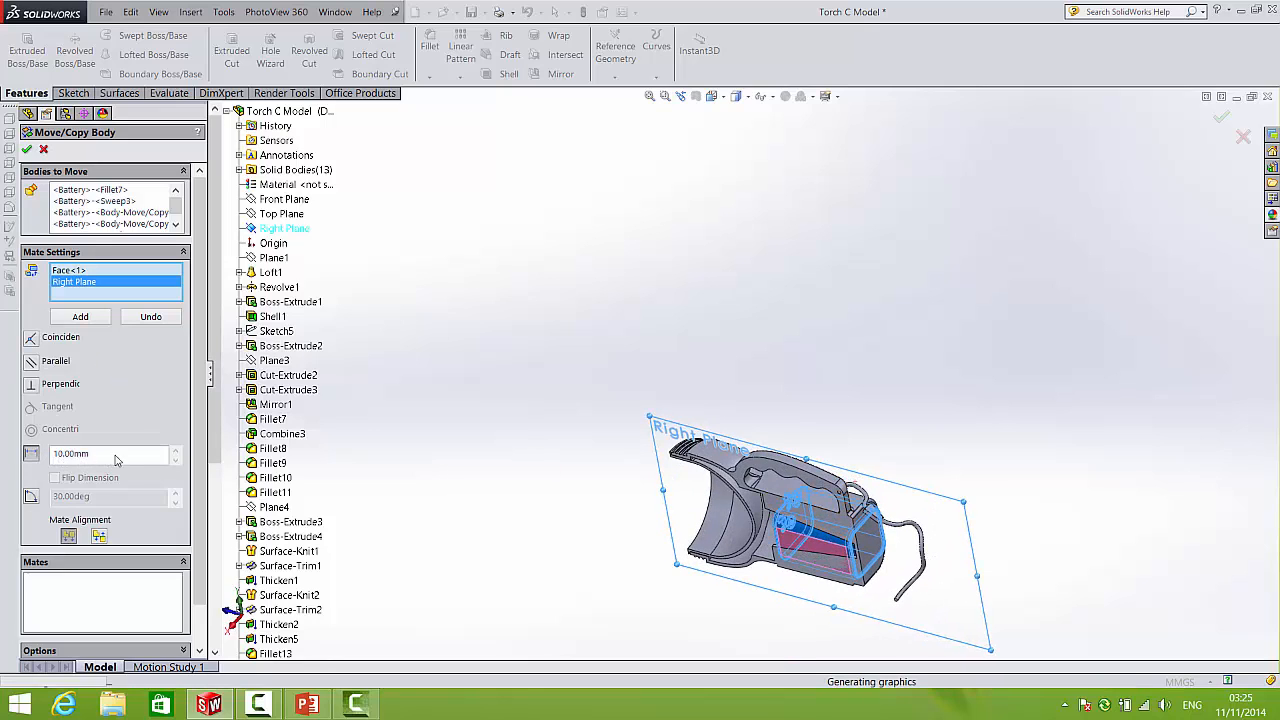
- Set the distance from the Right Plane to 33 mm, flip the dimension and accept the battery move
{"action": "left_click_drag", "start_coordinate": [120, 456], "coordinate": [58, 454]}
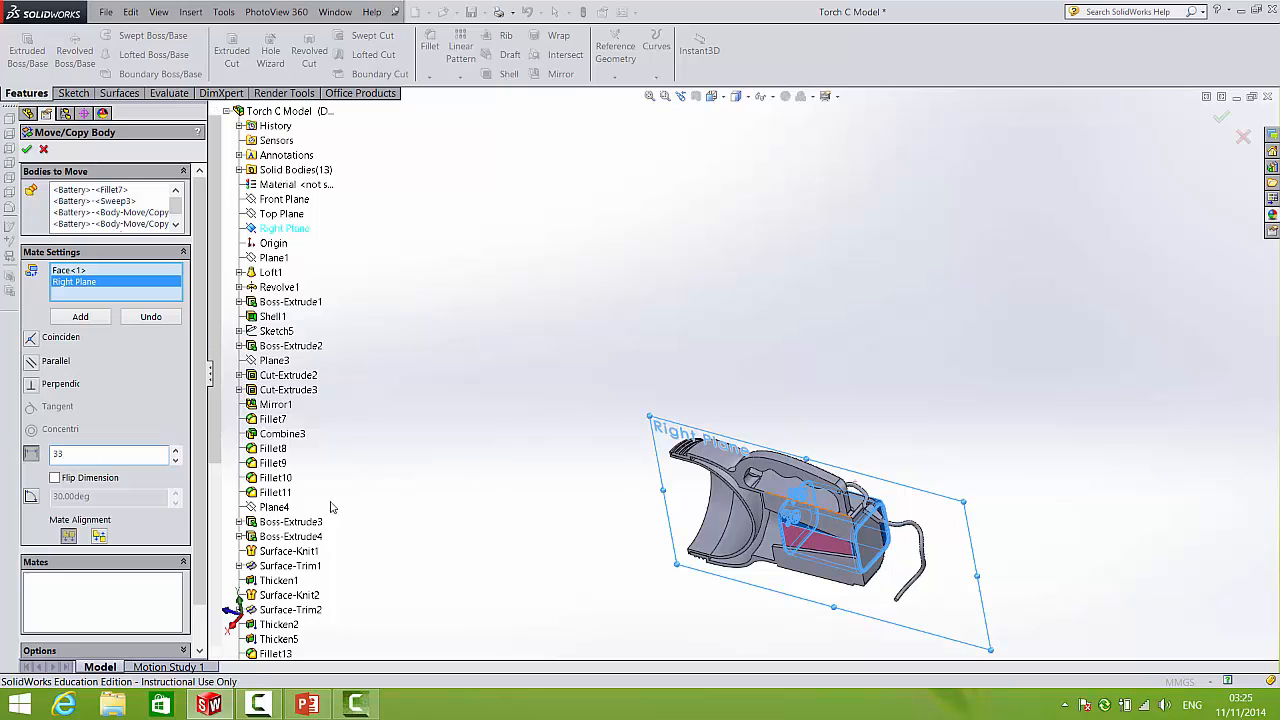
{"action": "key", "text": "Return"}
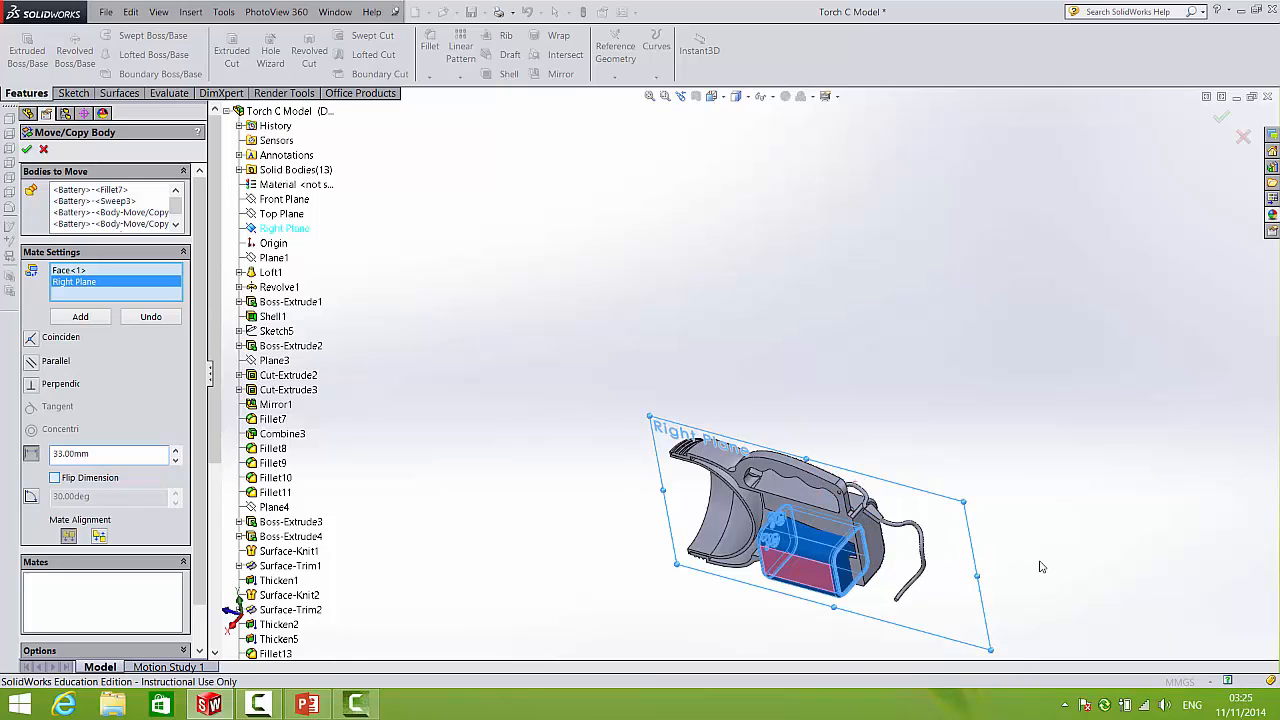
{"action": "middle_click_drag", "start_coordinate": [1035, 555], "coordinate": [945, 535]}
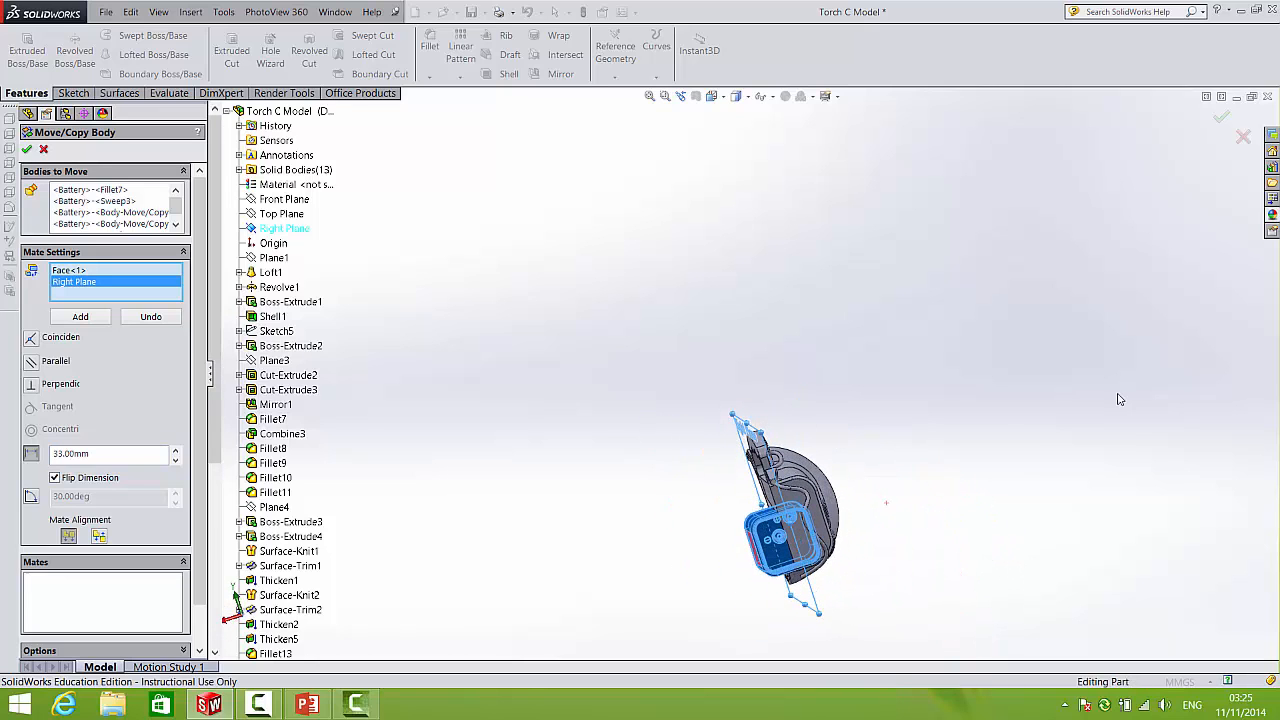
{"action": "left_click", "coordinate": [1223, 118]}
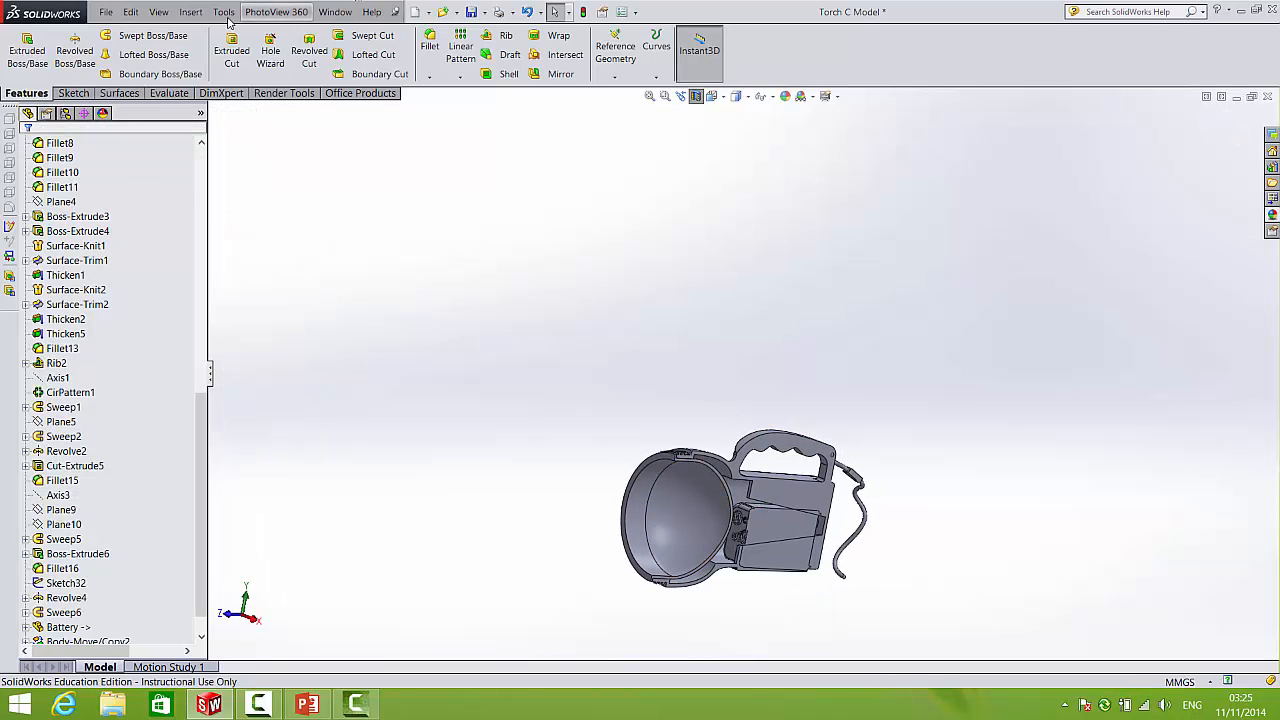
{"action": "left_click", "coordinate": [188, 11]}
{"action": "mouse_move", "coordinate": [230, 67]}
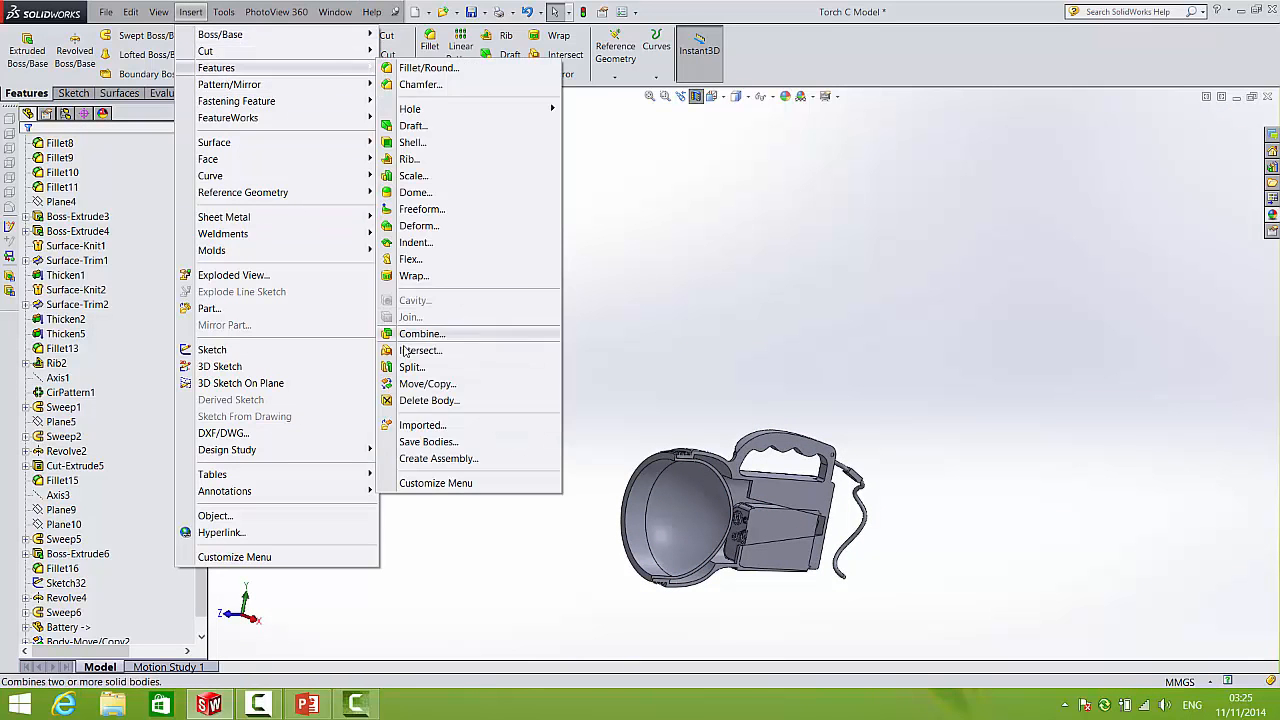
{"action": "left_click", "coordinate": [416, 386]}
{"action": "scroll", "coordinate": [760, 530], "scroll_direction": "down", "scroll_amount": 10}
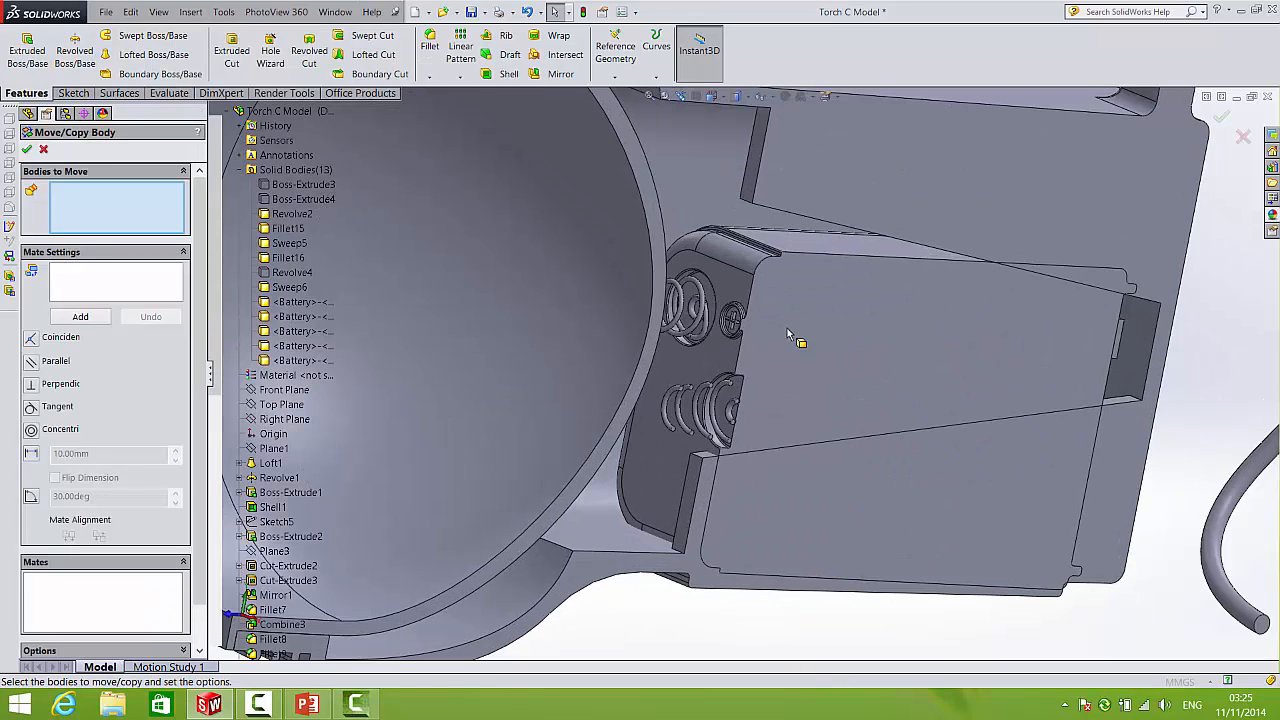
{"action": "left_click", "coordinate": [775, 336]}
{"action": "scroll", "coordinate": [740, 414], "scroll_direction": "down", "scroll_amount": 4}
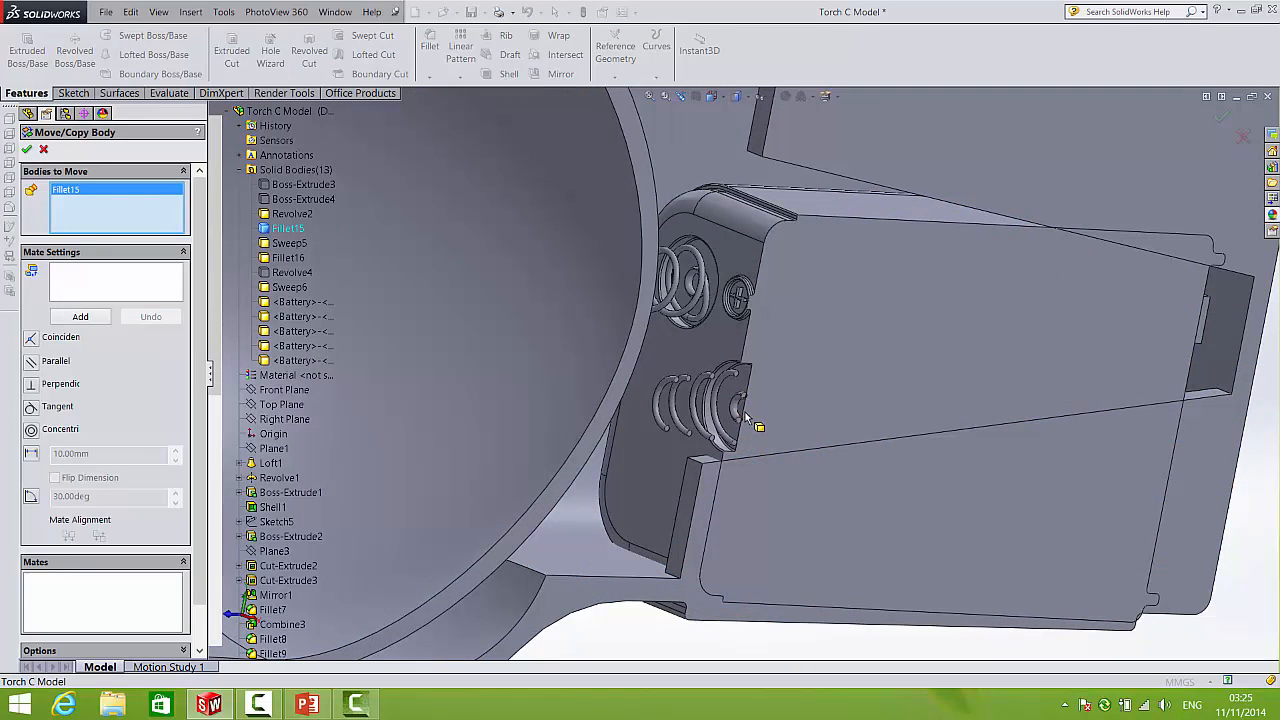
{"action": "left_click", "coordinate": [813, 295]}
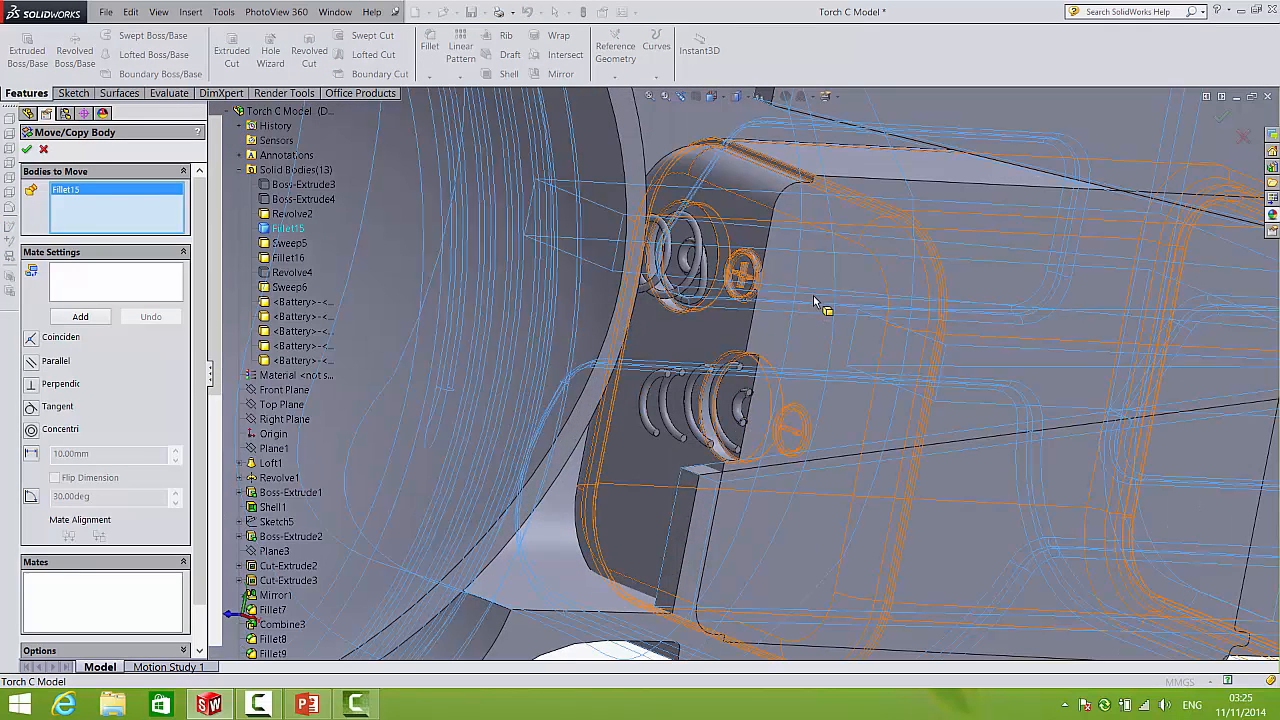
{"action": "left_click_drag", "start_coordinate": [705, 290], "coordinate": [703, 262]}
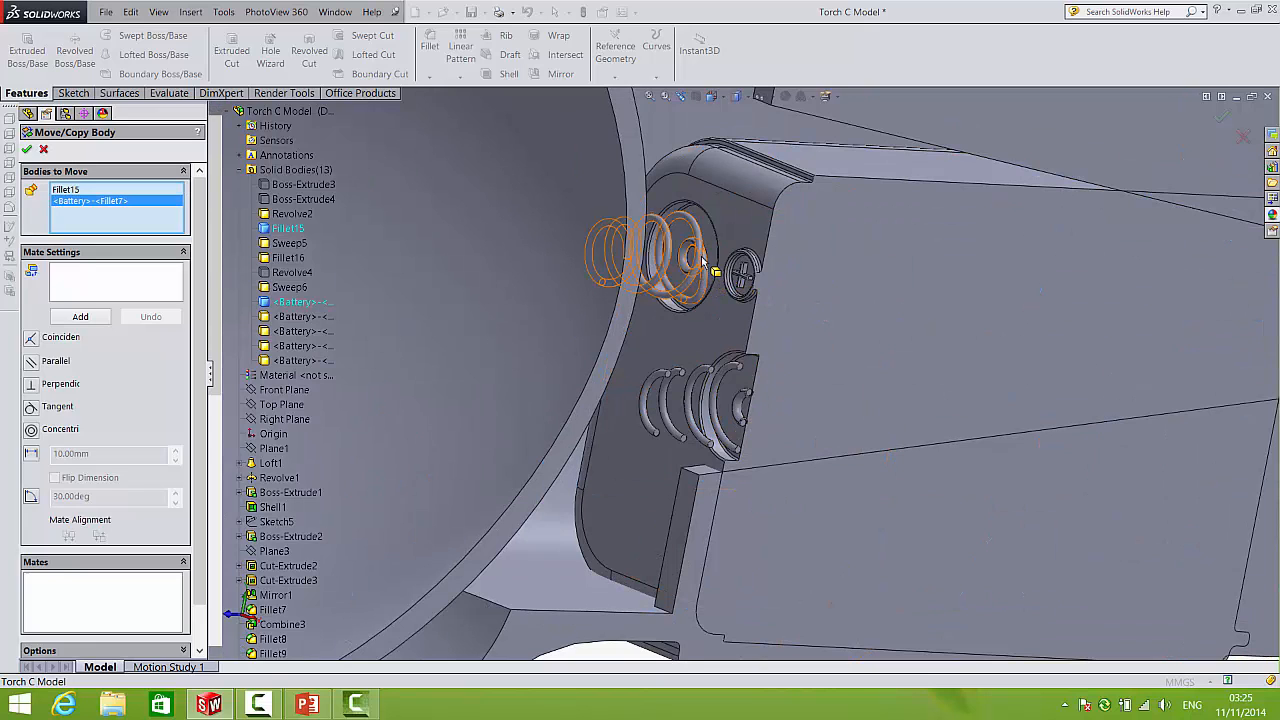
{"action": "left_click", "coordinate": [701, 260]}
{"action": "scroll", "coordinate": [697, 262], "scroll_direction": "down", "scroll_amount": 2}
{"action": "left_click", "coordinate": [702, 267]}
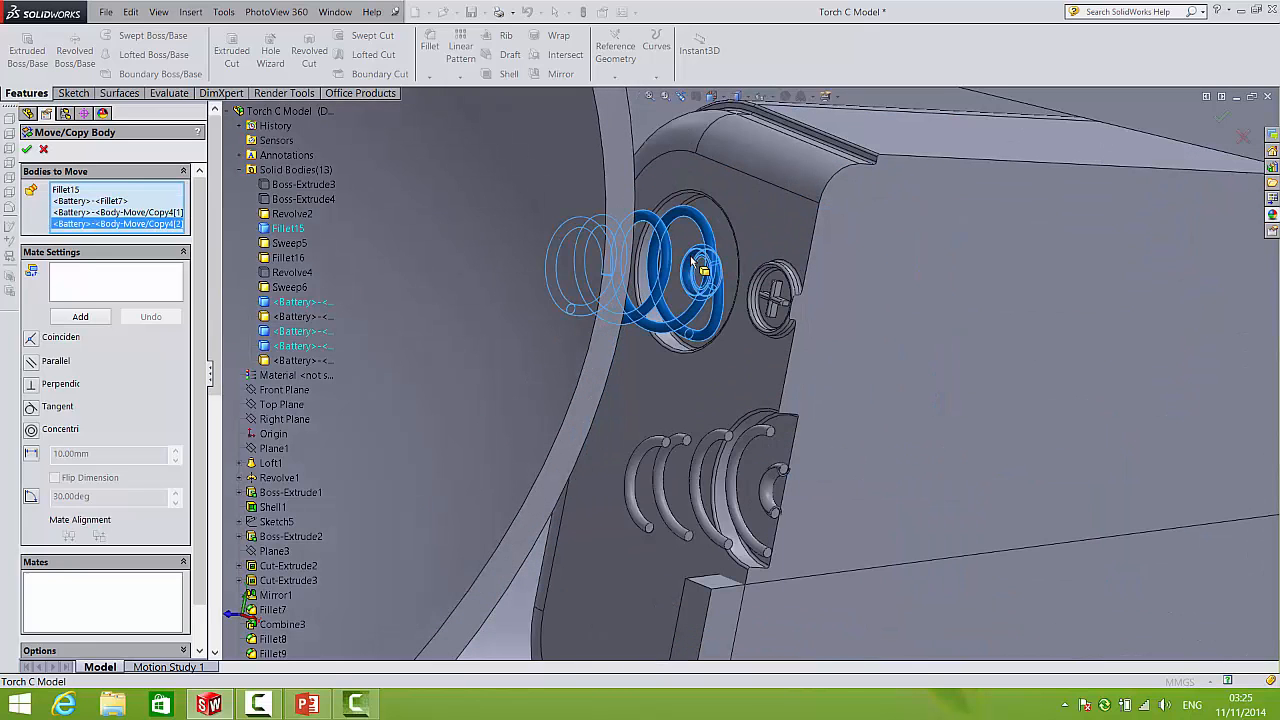
{"action": "left_click", "coordinate": [767, 485]}
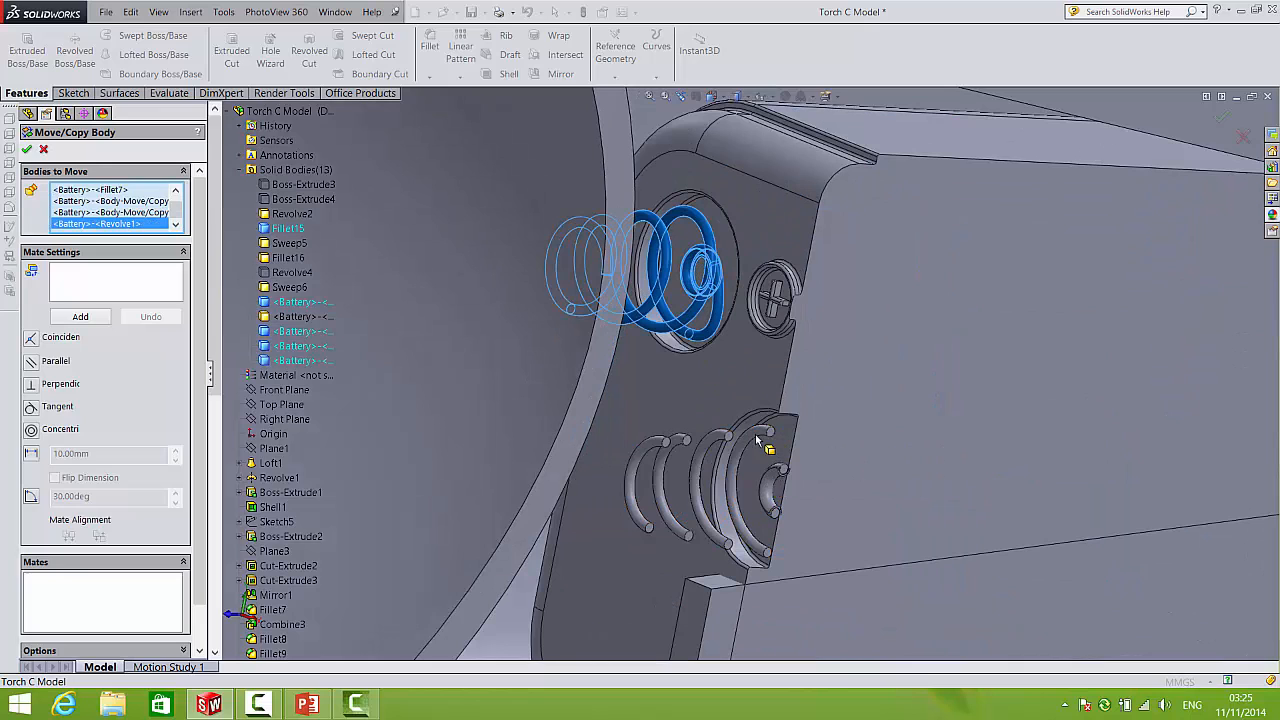
{"action": "left_click", "coordinate": [755, 436]}
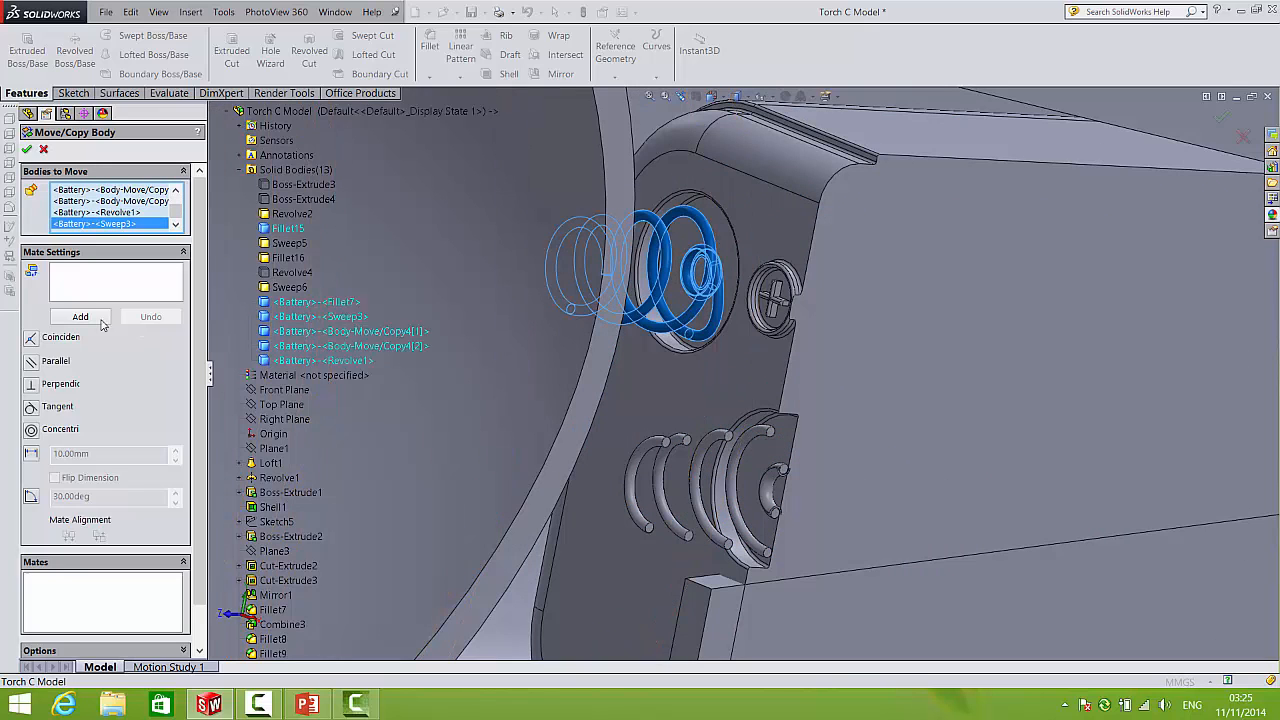
{"action": "left_click", "coordinate": [80, 280]}
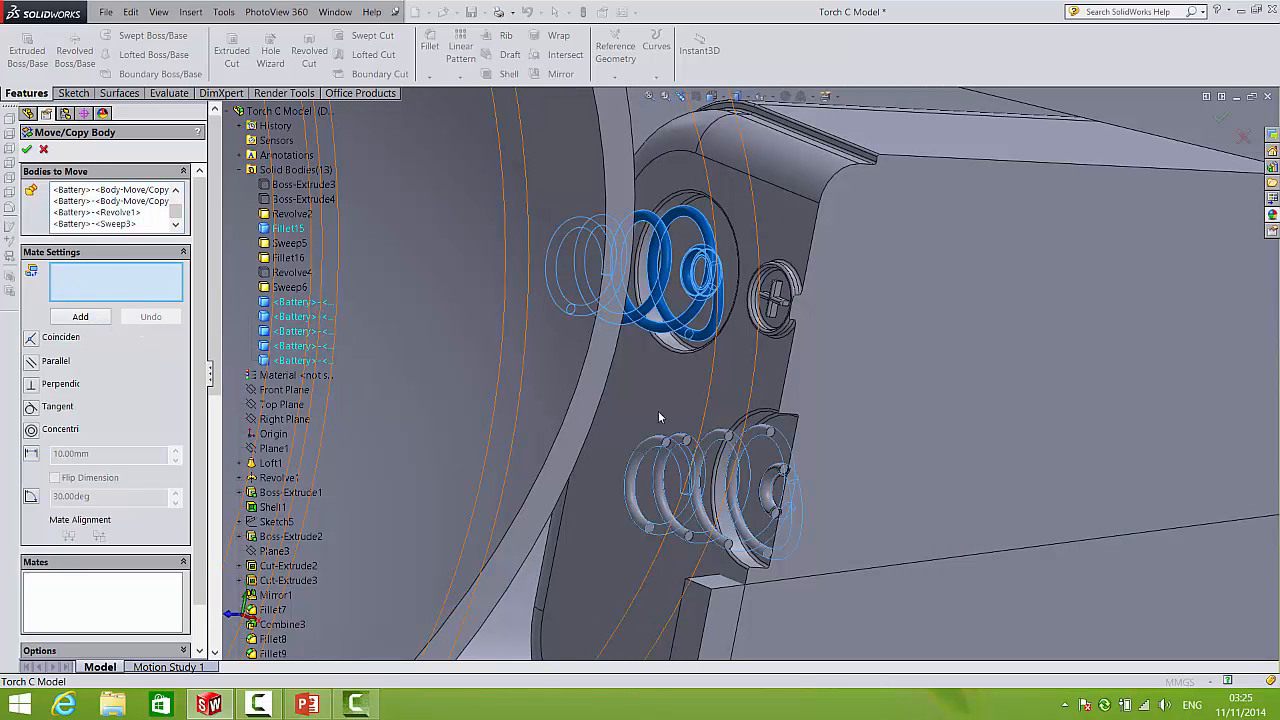
{"action": "middle_click_drag", "start_coordinate": [658, 411], "coordinate": [797, 426]}
{"action": "key", "text": "f"}
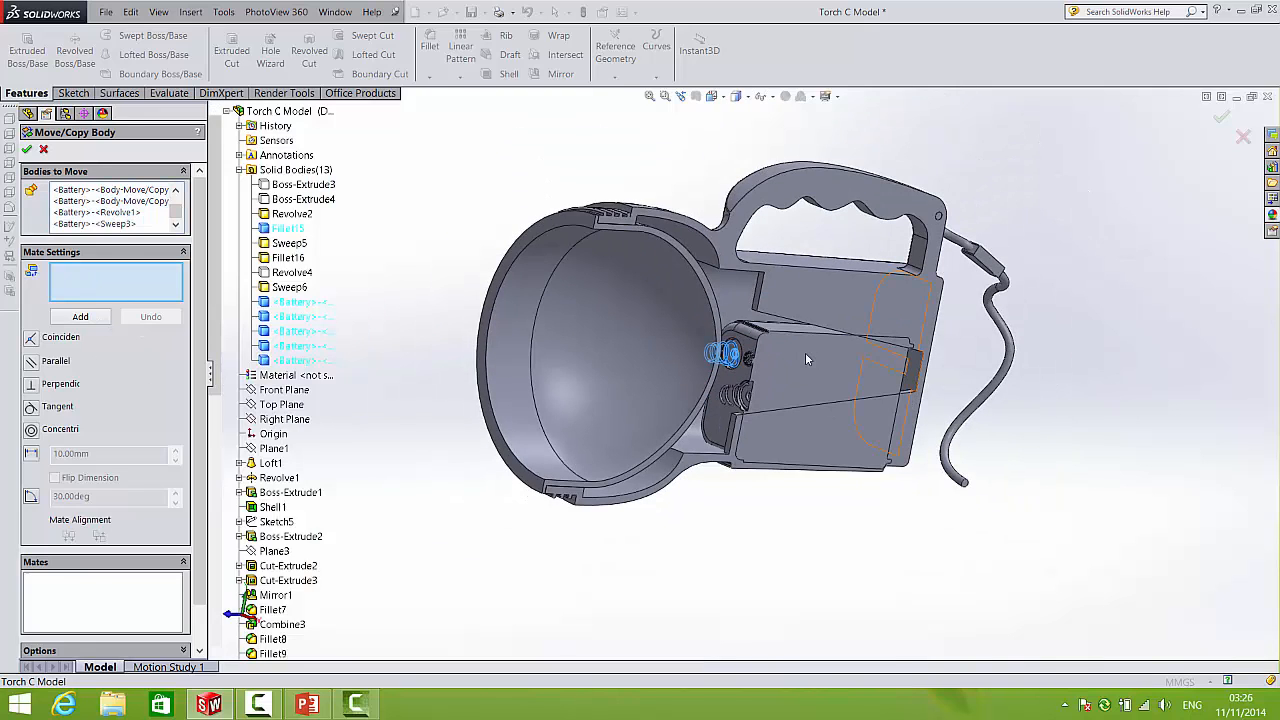
{"action": "middle_click_drag", "start_coordinate": [864, 390], "coordinate": [792, 349]}
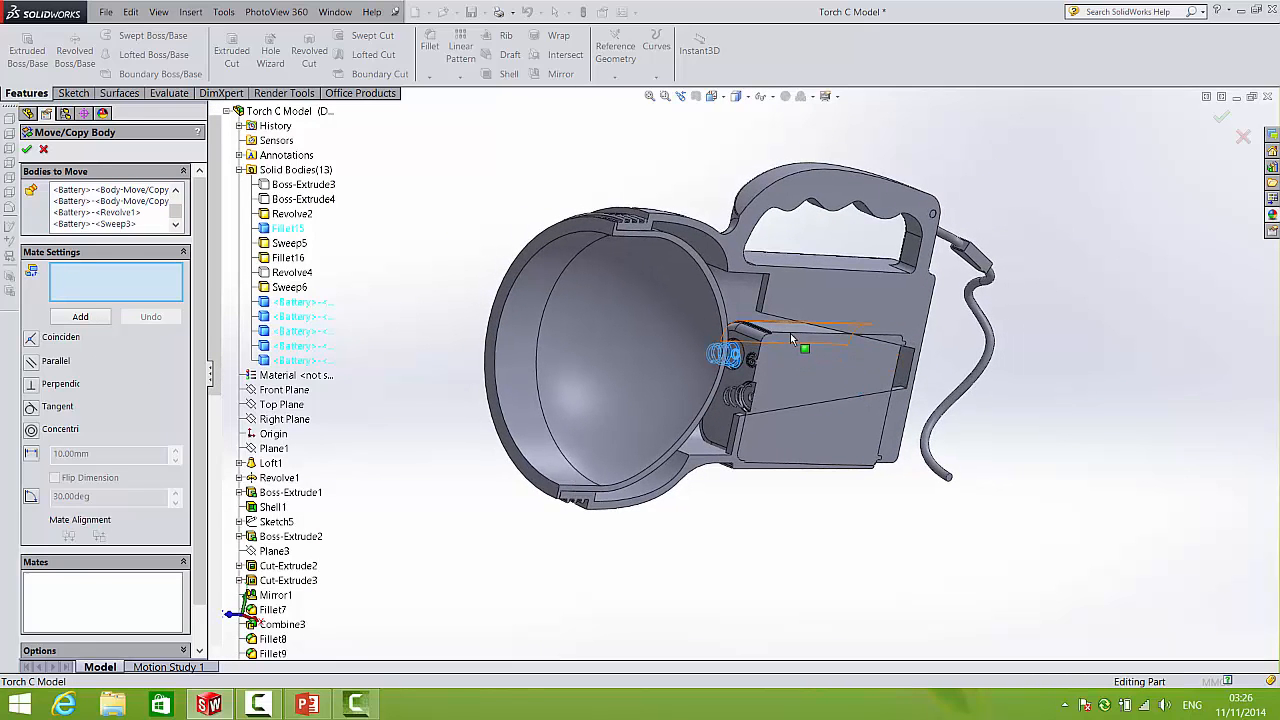
{"action": "left_click", "coordinate": [789, 329]}
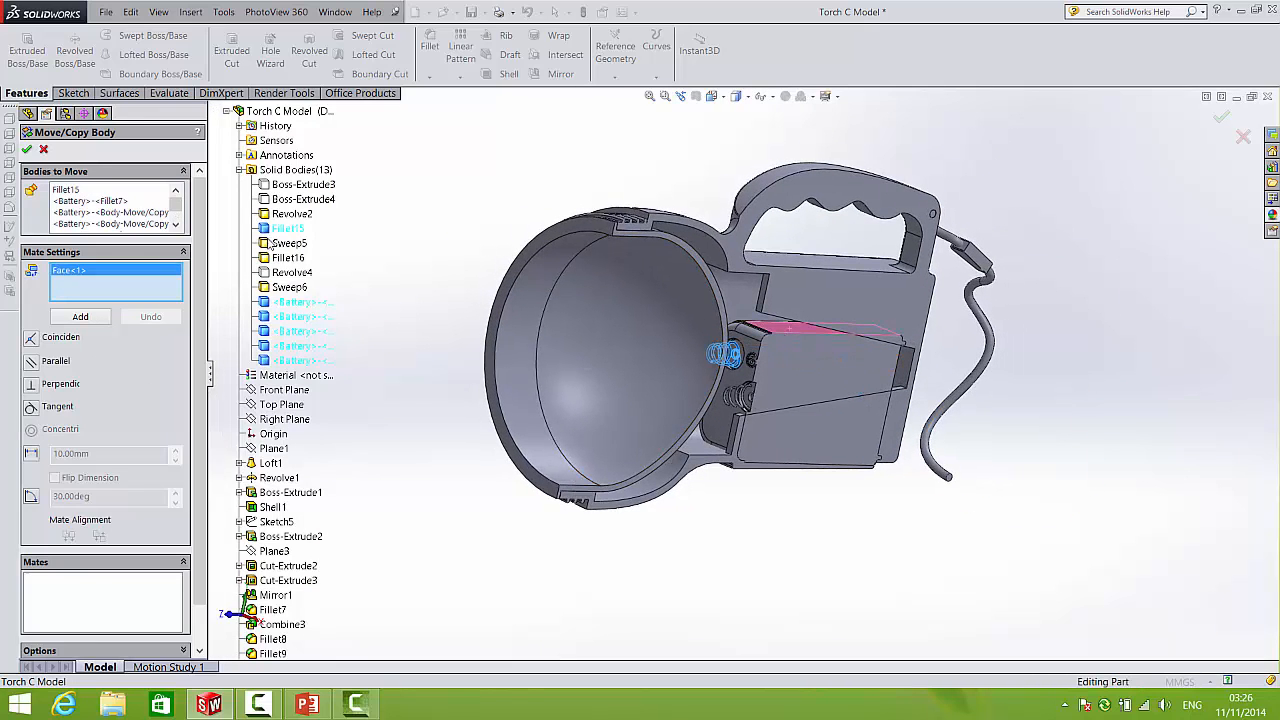
{"action": "left_click", "coordinate": [286, 406]}
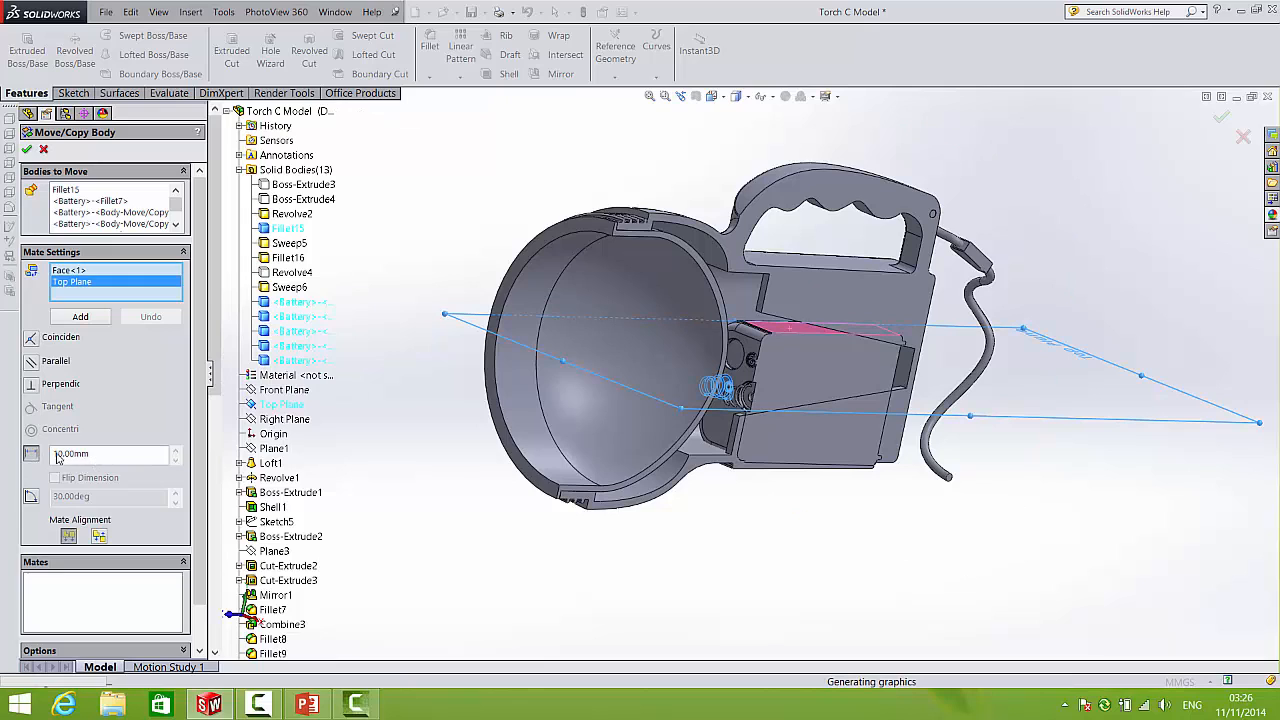
{"action": "left_click", "coordinate": [104, 455]}
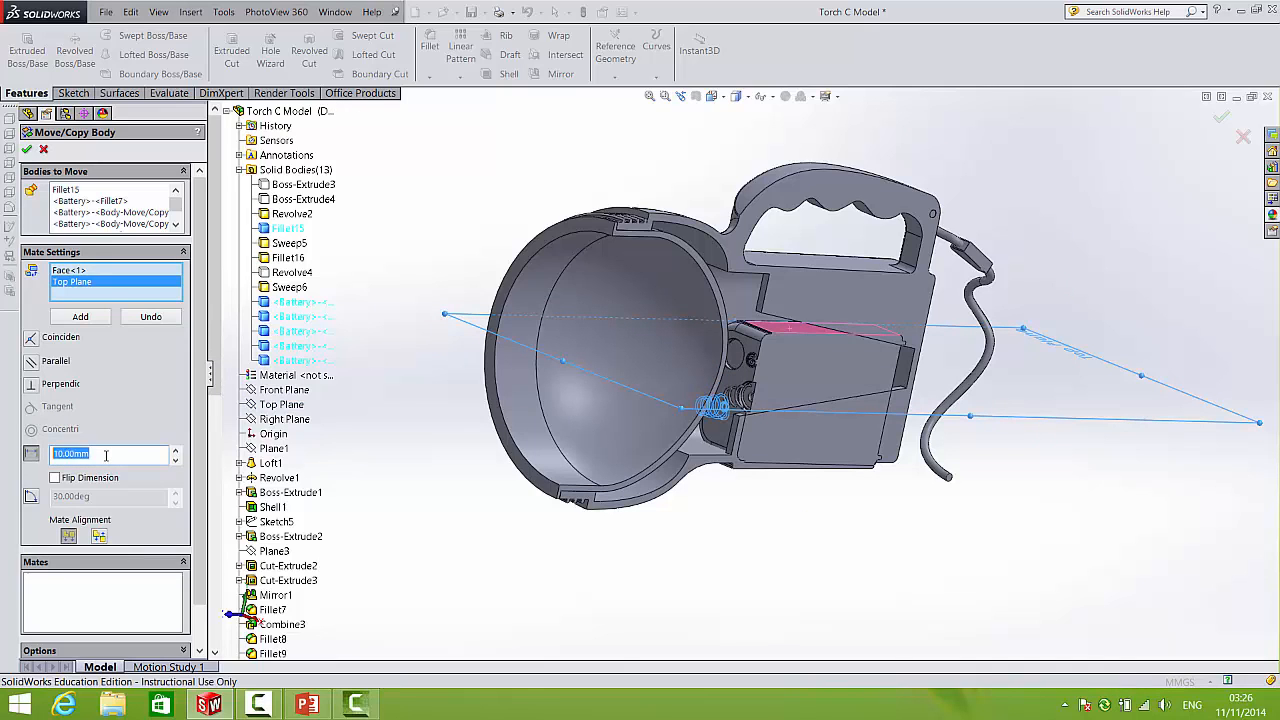
{"action": "key", "text": "Return"}
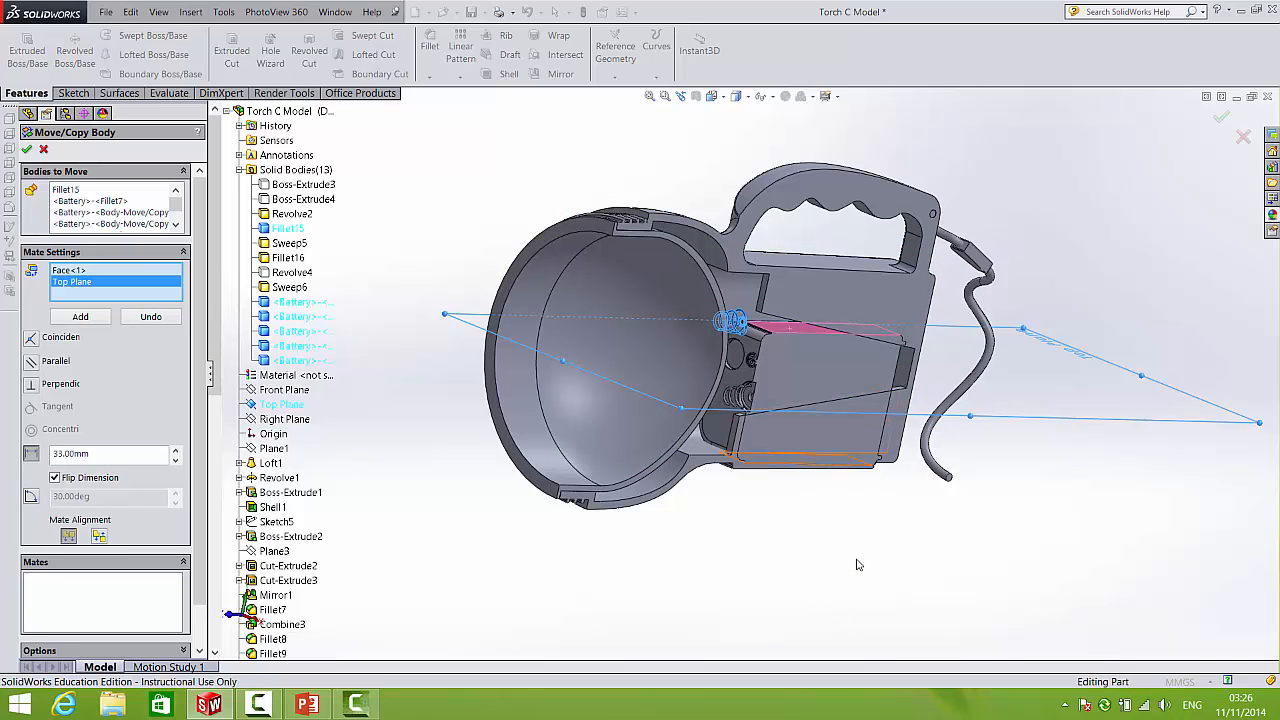
{"action": "middle_click_drag", "start_coordinate": [850, 532], "coordinate": [790, 365]}
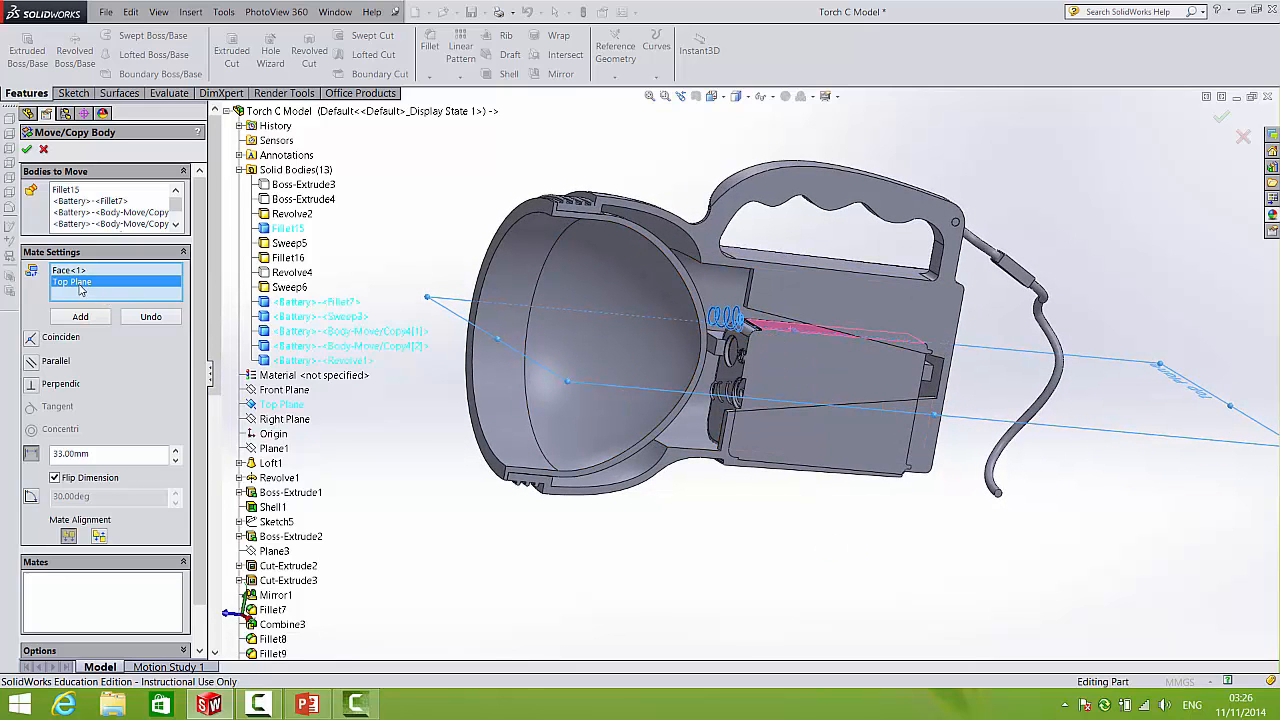
{"action": "left_click", "coordinate": [27, 149]}
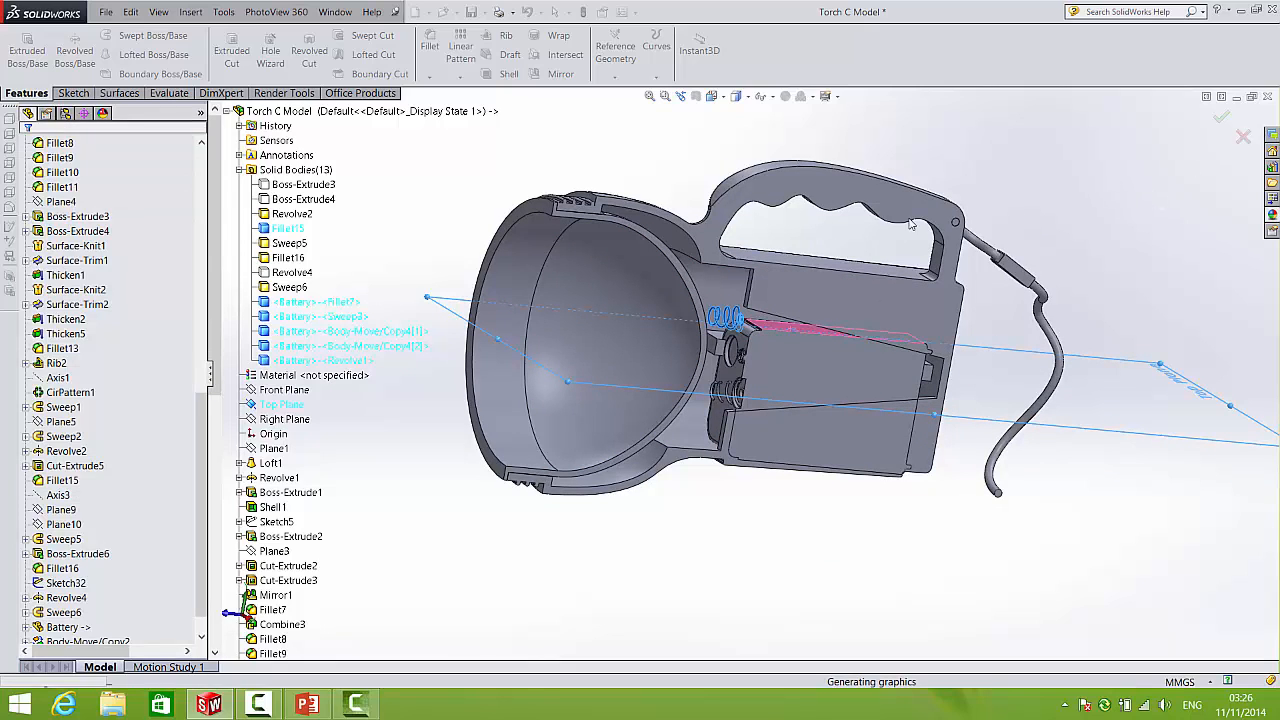
- Start a Move/Copy Body operation and select only the battery casing, both springs and both contacts
{"action": "left_click", "coordinate": [190, 11]}
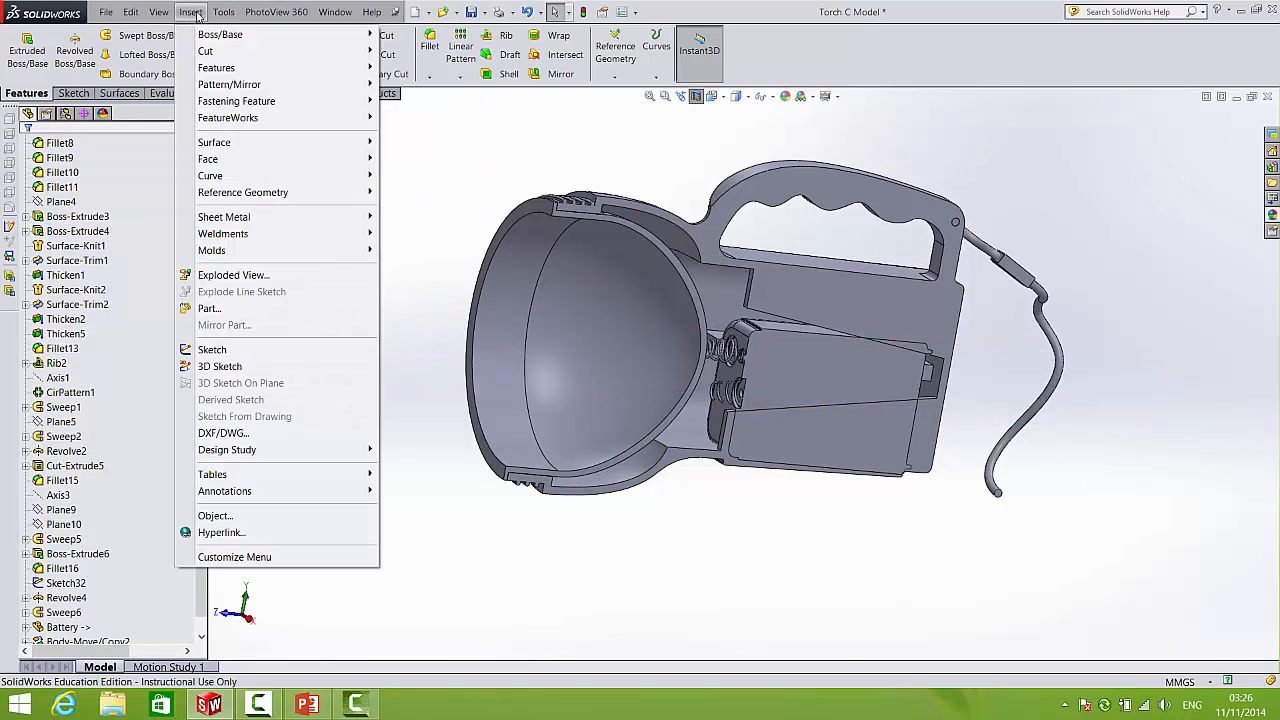
{"action": "mouse_move", "coordinate": [230, 67]}
{"action": "left_click", "coordinate": [420, 383]}
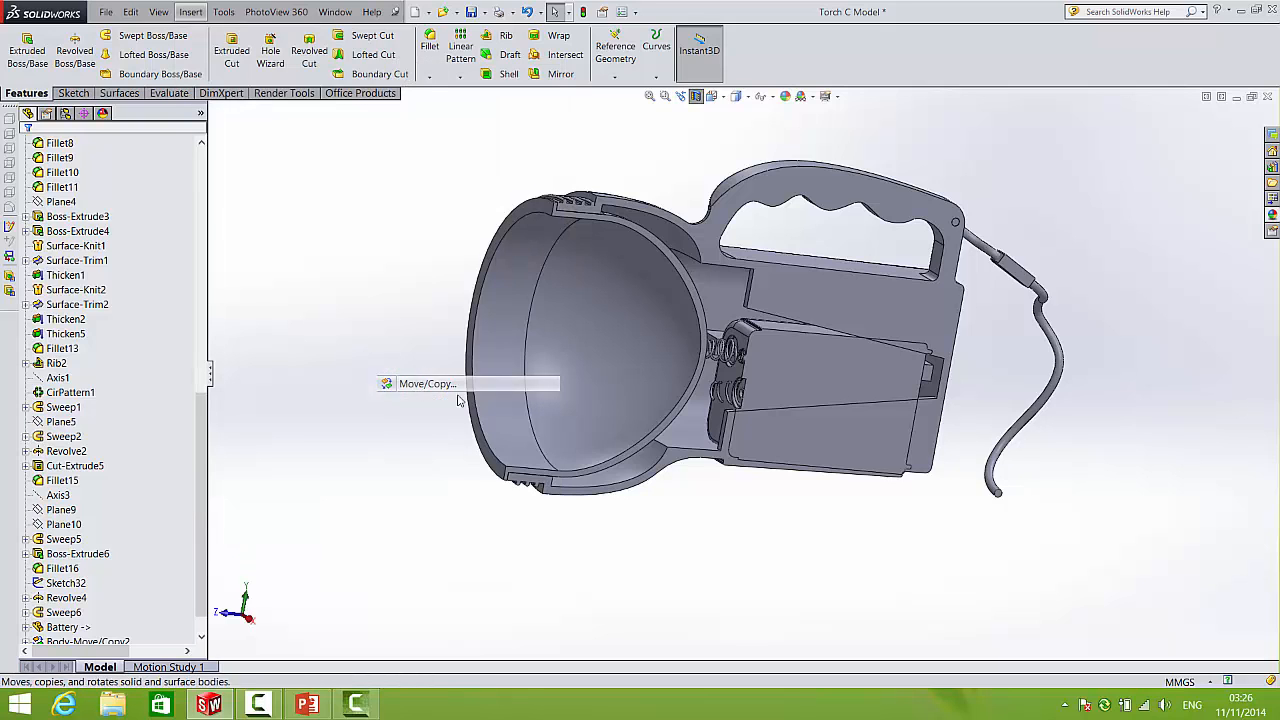
{"action": "left_click", "coordinate": [770, 372]}
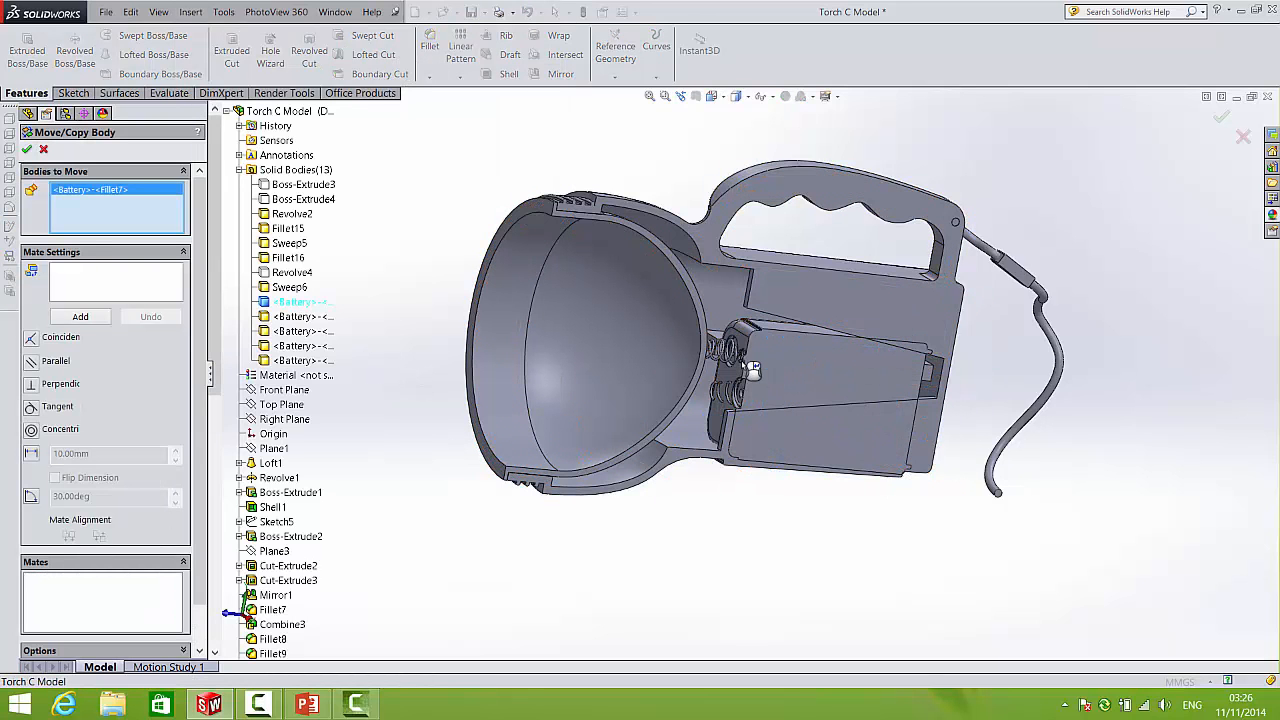
{"action": "scroll", "coordinate": [743, 370], "scroll_direction": "down", "scroll_amount": 5}
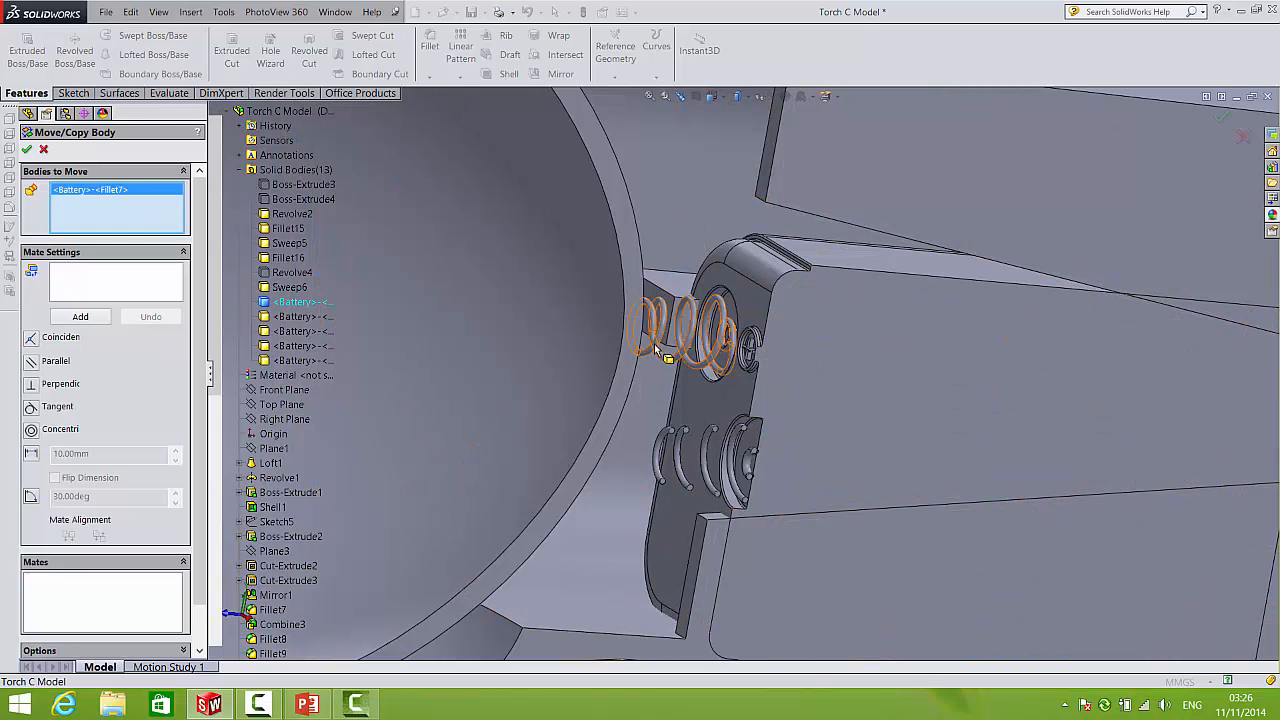
{"action": "left_click", "coordinate": [655, 348]}
{"action": "scroll", "coordinate": [728, 358], "scroll_direction": "down", "scroll_amount": 1}
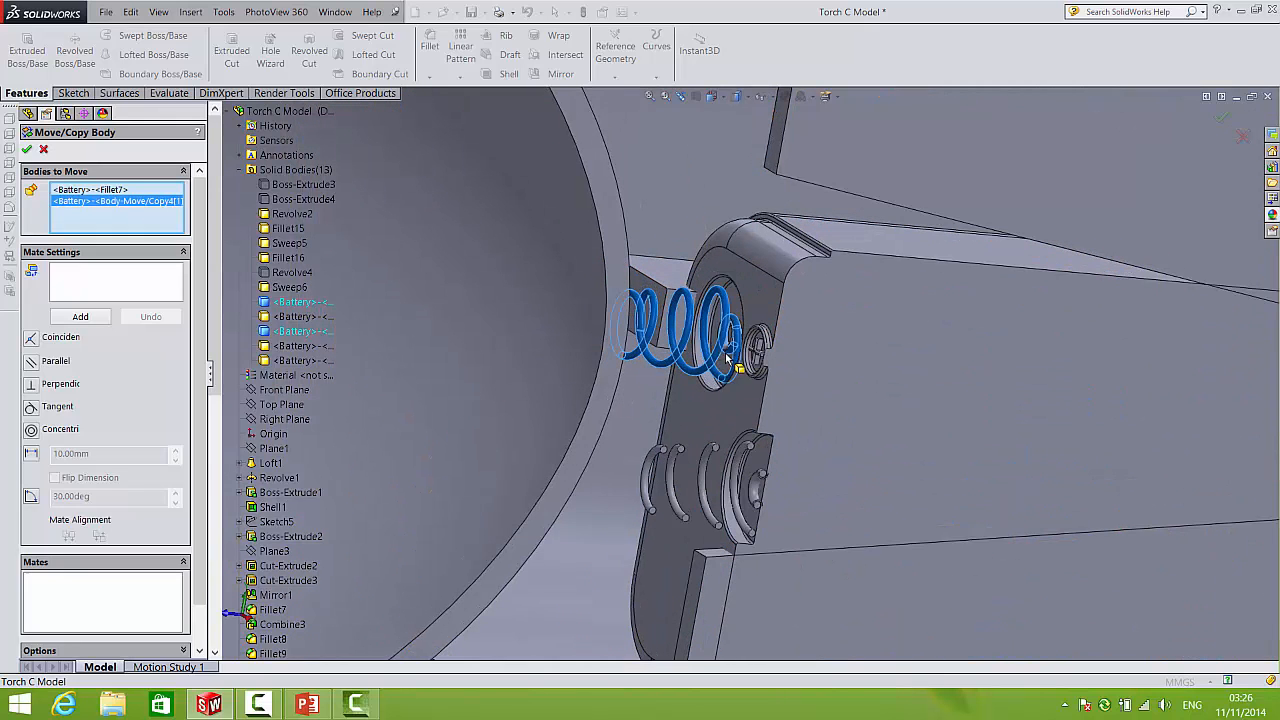
{"action": "scroll", "coordinate": [728, 358], "scroll_direction": "down", "scroll_amount": 2}
{"action": "left_click", "coordinate": [733, 350]}
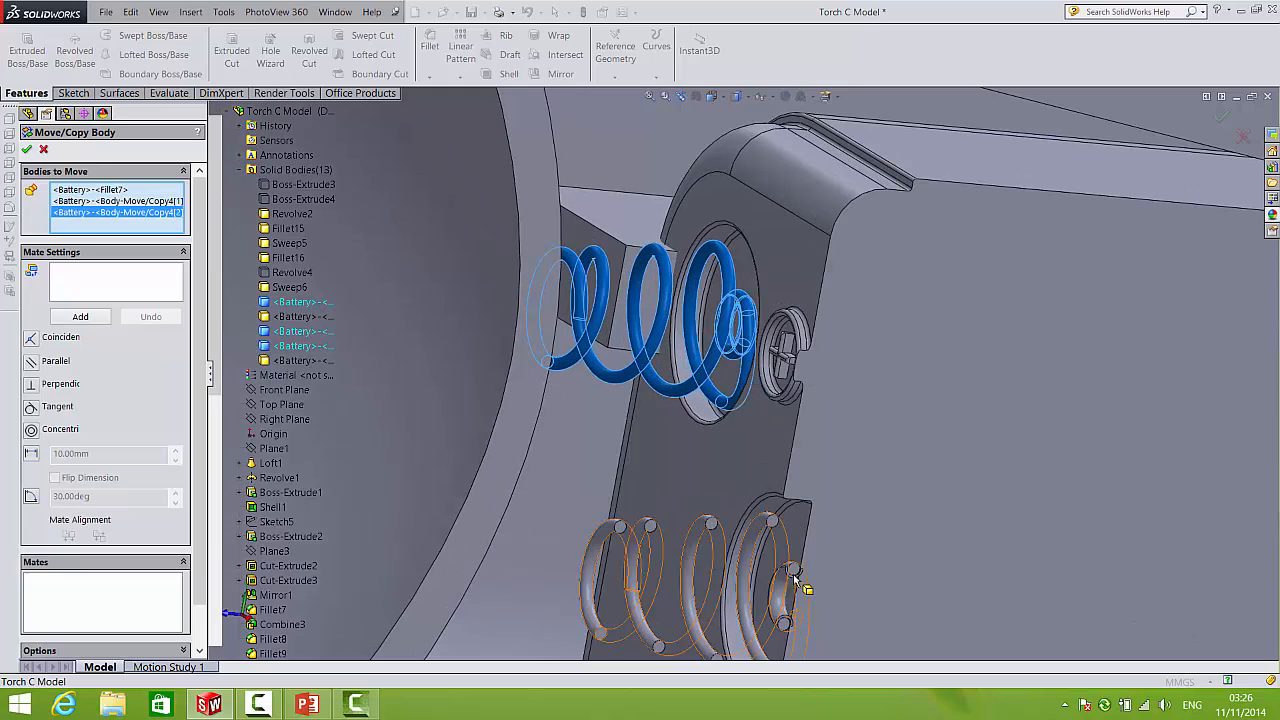
{"action": "left_click", "coordinate": [775, 590]}
{"action": "left_click", "coordinate": [745, 570]}
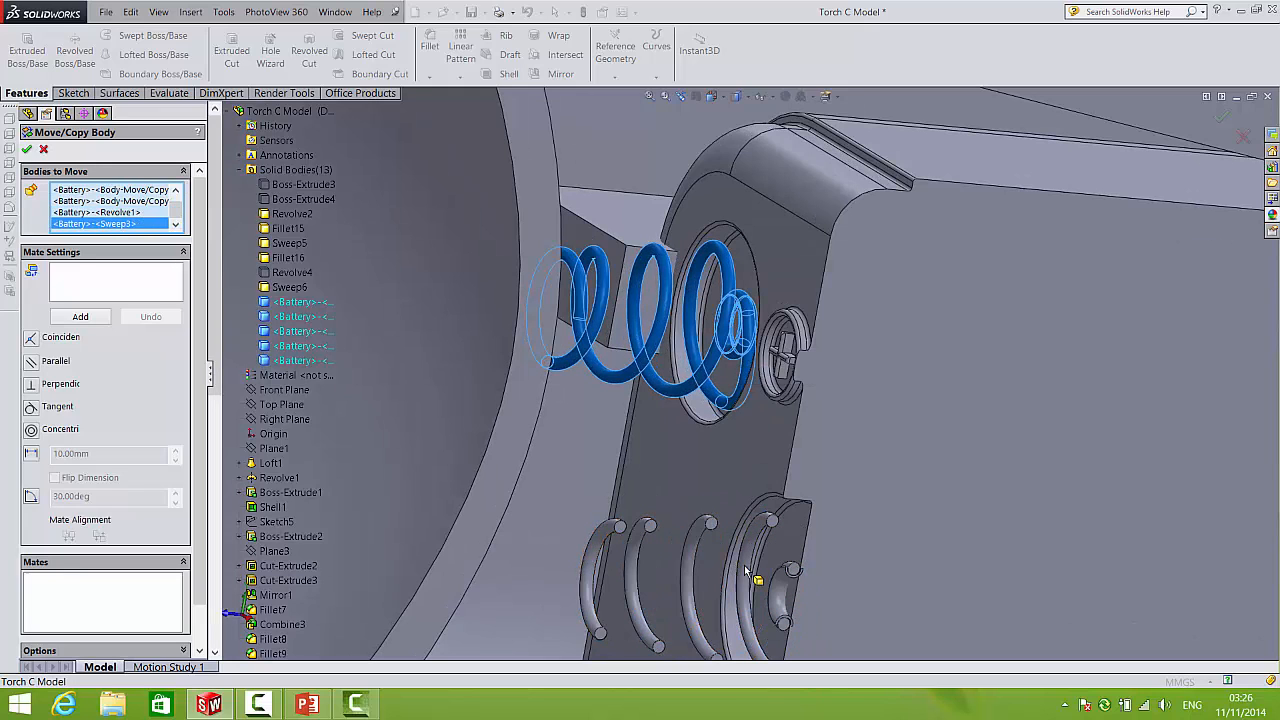
{"action": "scroll", "coordinate": [652, 462], "scroll_direction": "up", "scroll_amount": 5}
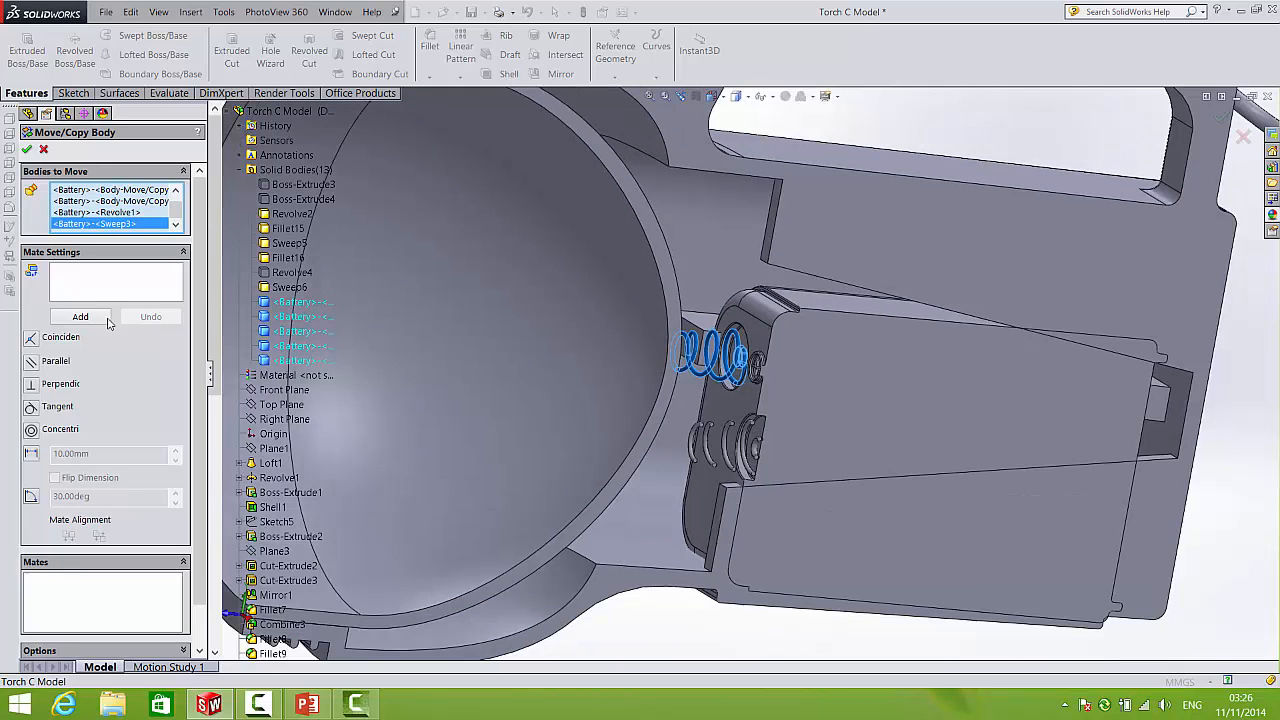
- Mate the battery's upper face to the Top Plane with a flipped 33 mm distance and accept the move
{"action": "left_click", "coordinate": [88, 293]}
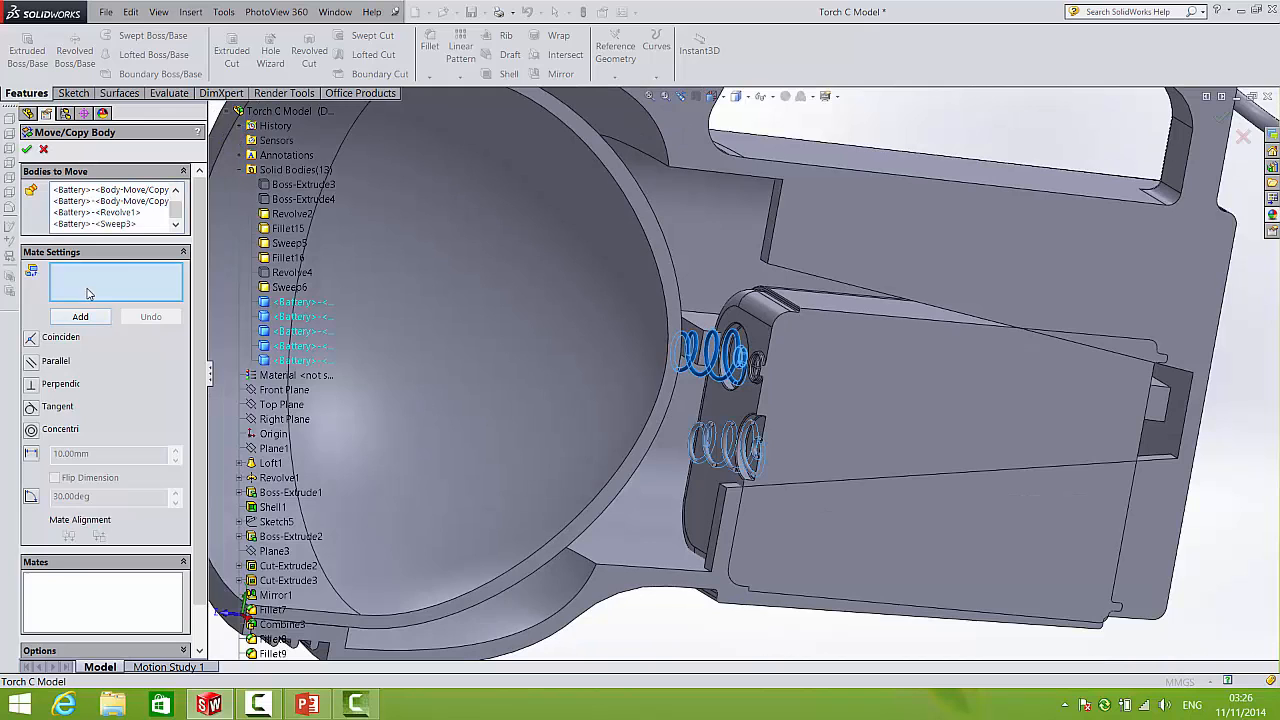
{"action": "left_click", "coordinate": [800, 301]}
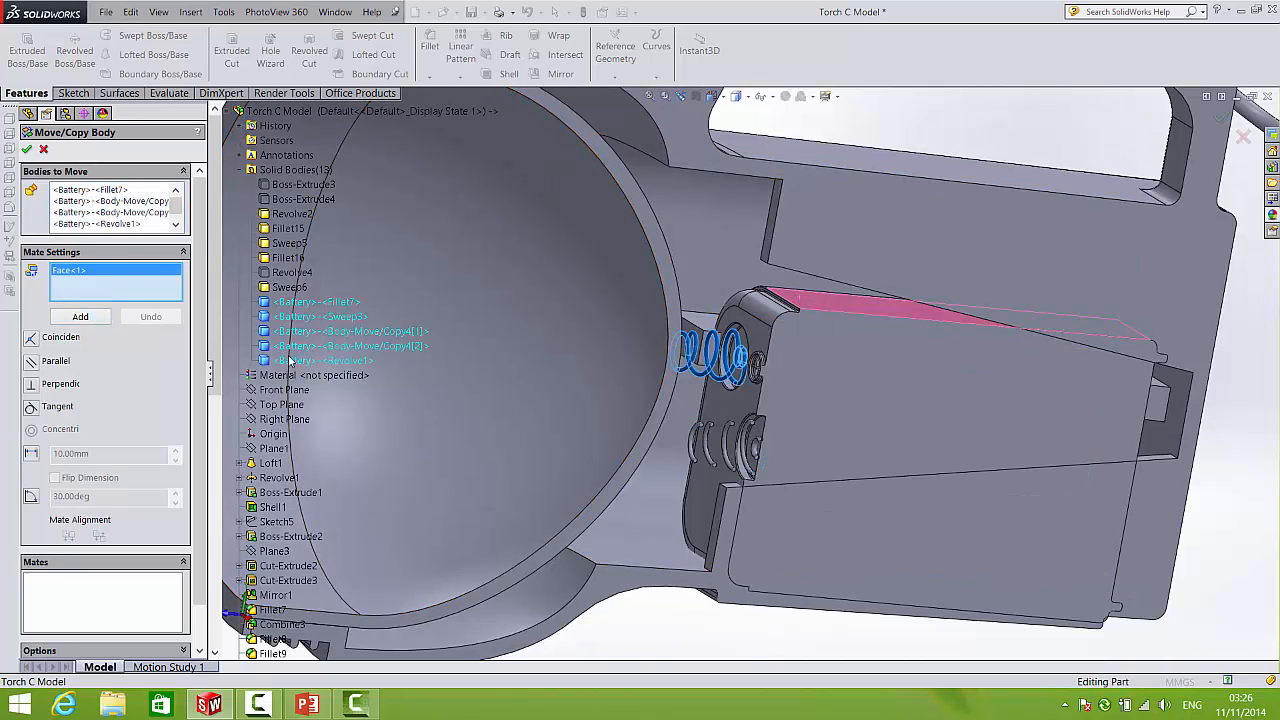
{"action": "left_click", "coordinate": [285, 406]}
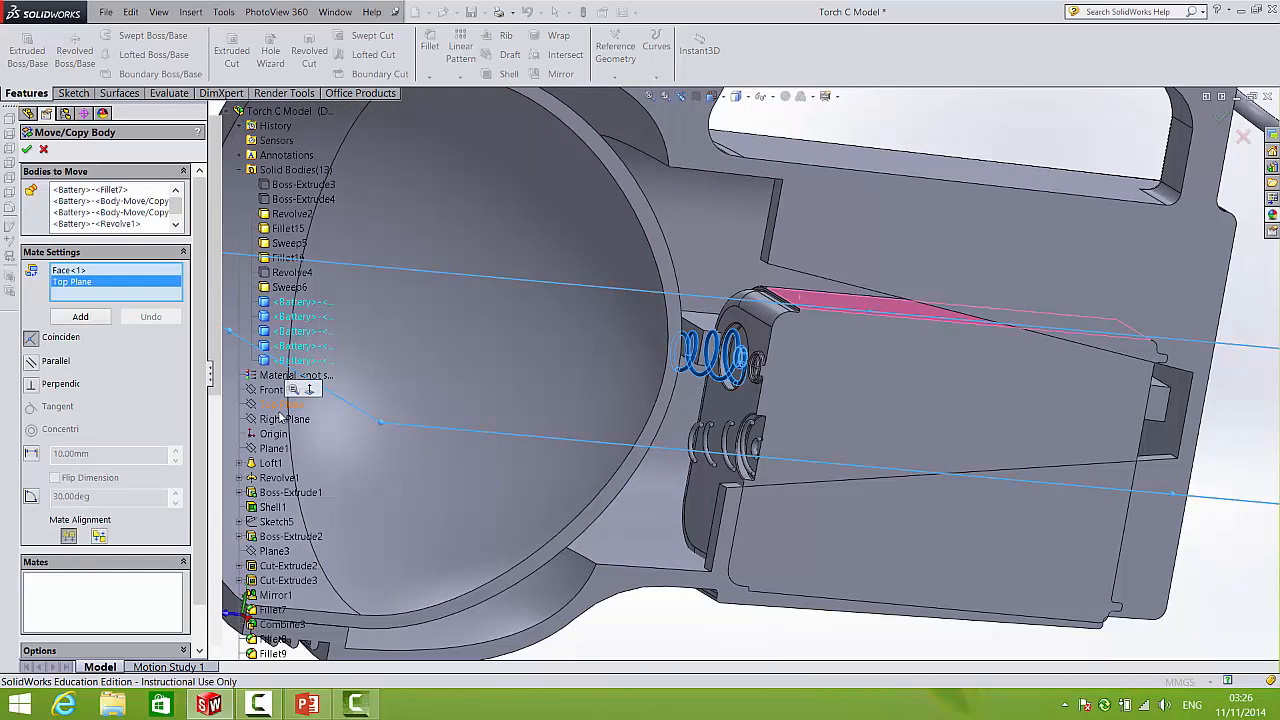
{"action": "left_click", "coordinate": [32, 455]}
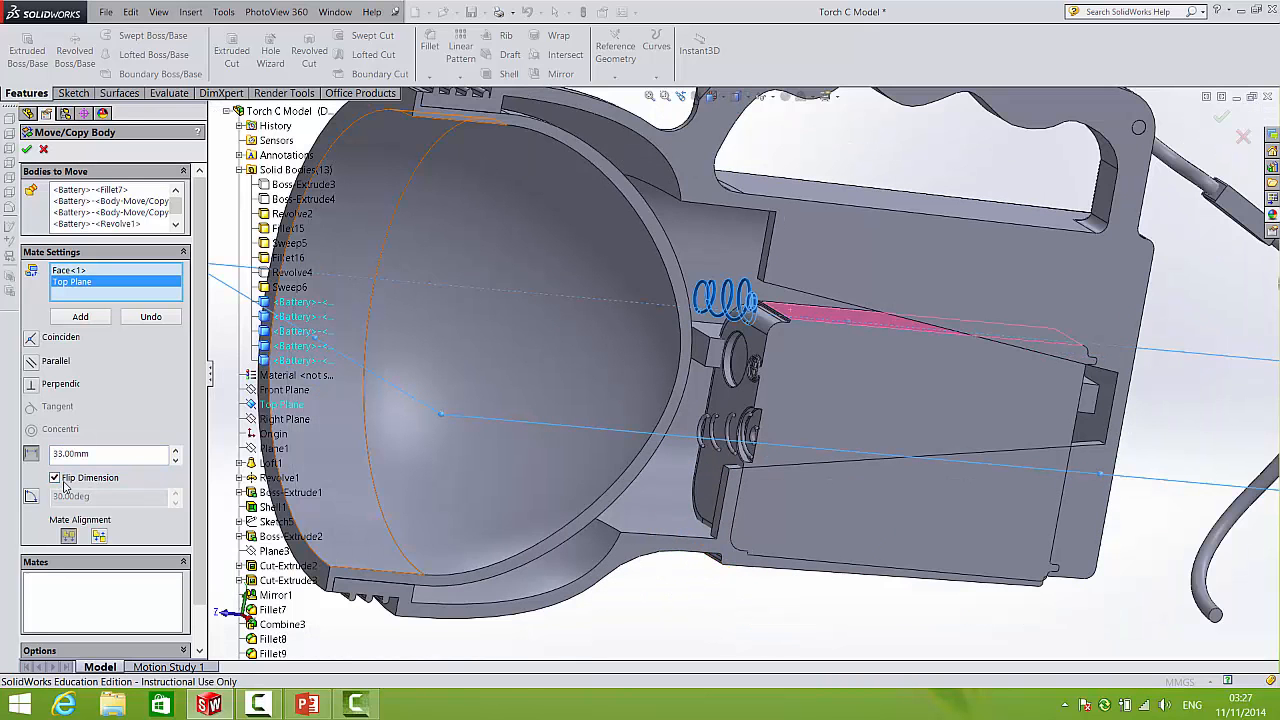
{"action": "middle_click_drag", "start_coordinate": [708, 462], "coordinate": [839, 540]}
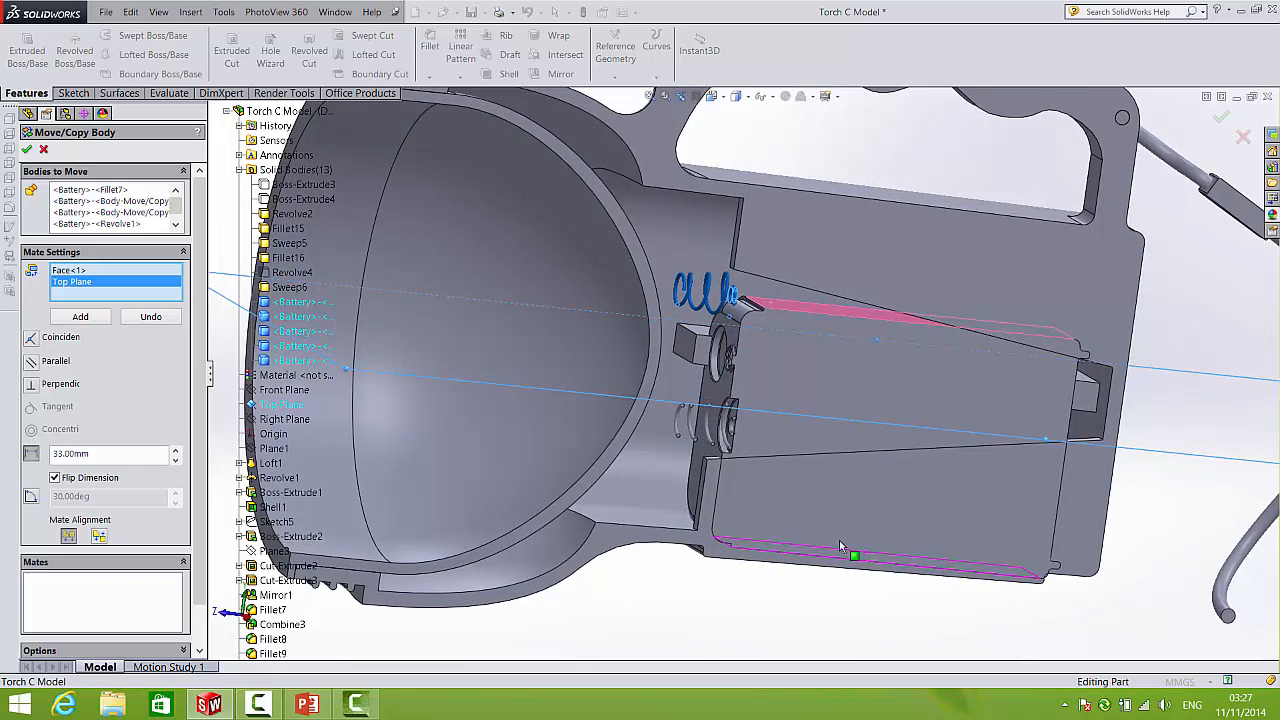
{"action": "left_click", "coordinate": [1221, 119]}
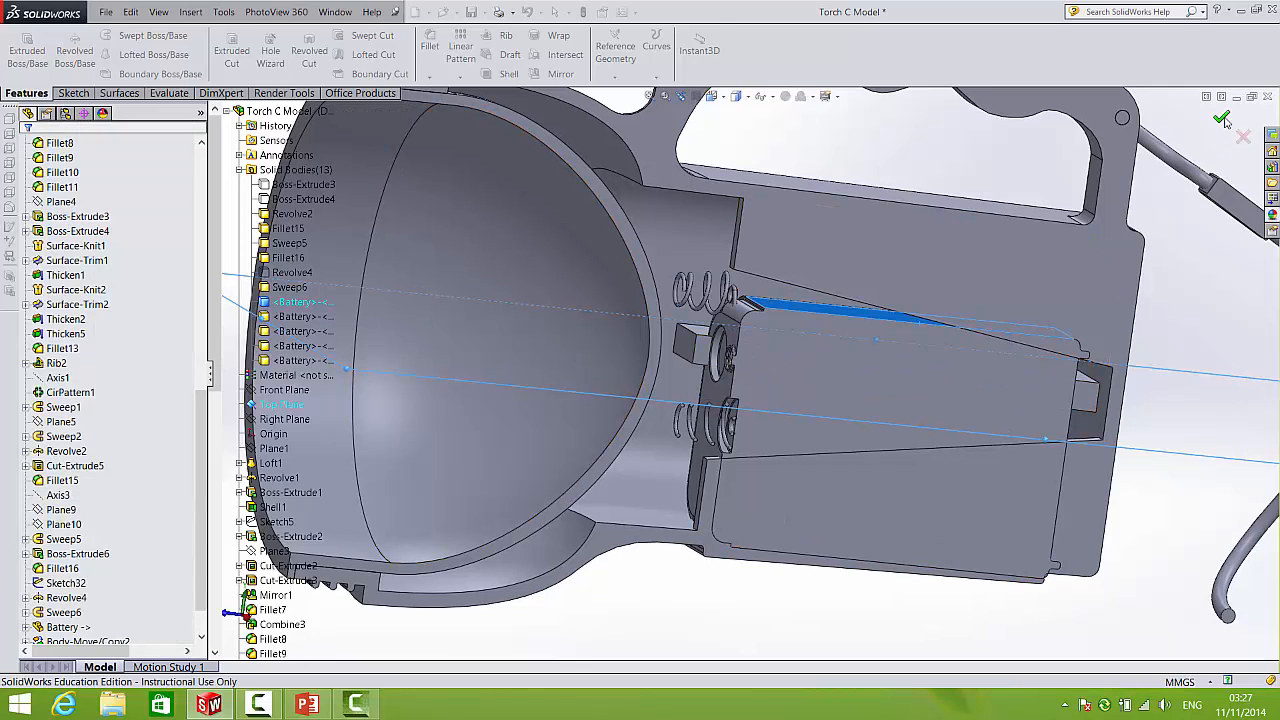
- Start a Combine operation set to Subtract, with the torch housing as the main body
{"action": "middle_click_drag", "start_coordinate": [946, 305], "coordinate": [762, 370]}
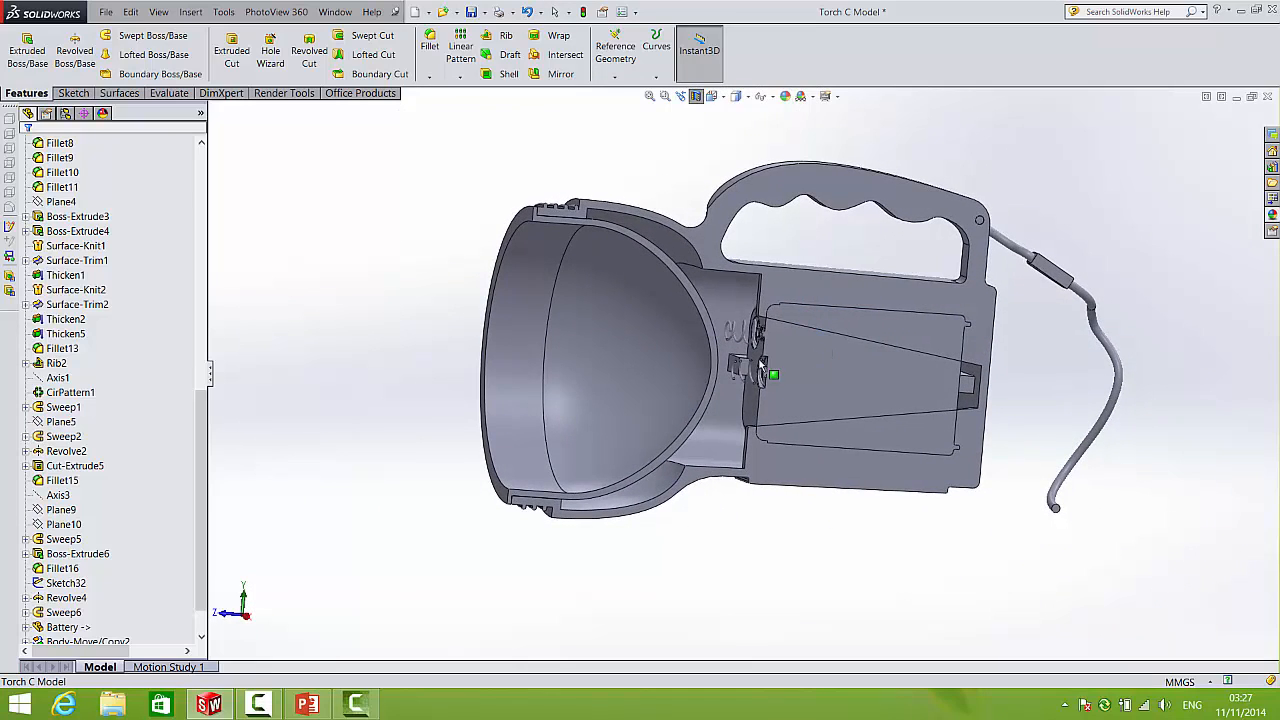
{"action": "scroll", "coordinate": [750, 346], "scroll_direction": "down", "scroll_amount": 5}
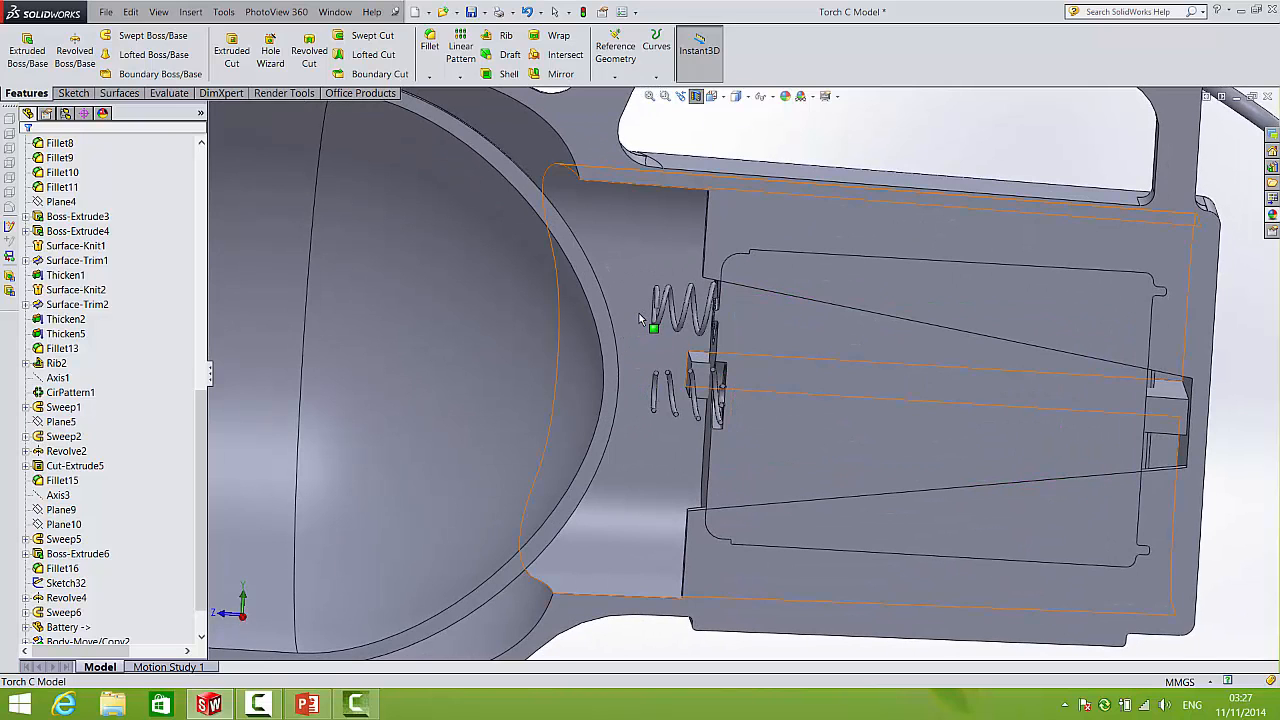
{"action": "middle_click_drag", "start_coordinate": [676, 350], "coordinate": [810, 385]}
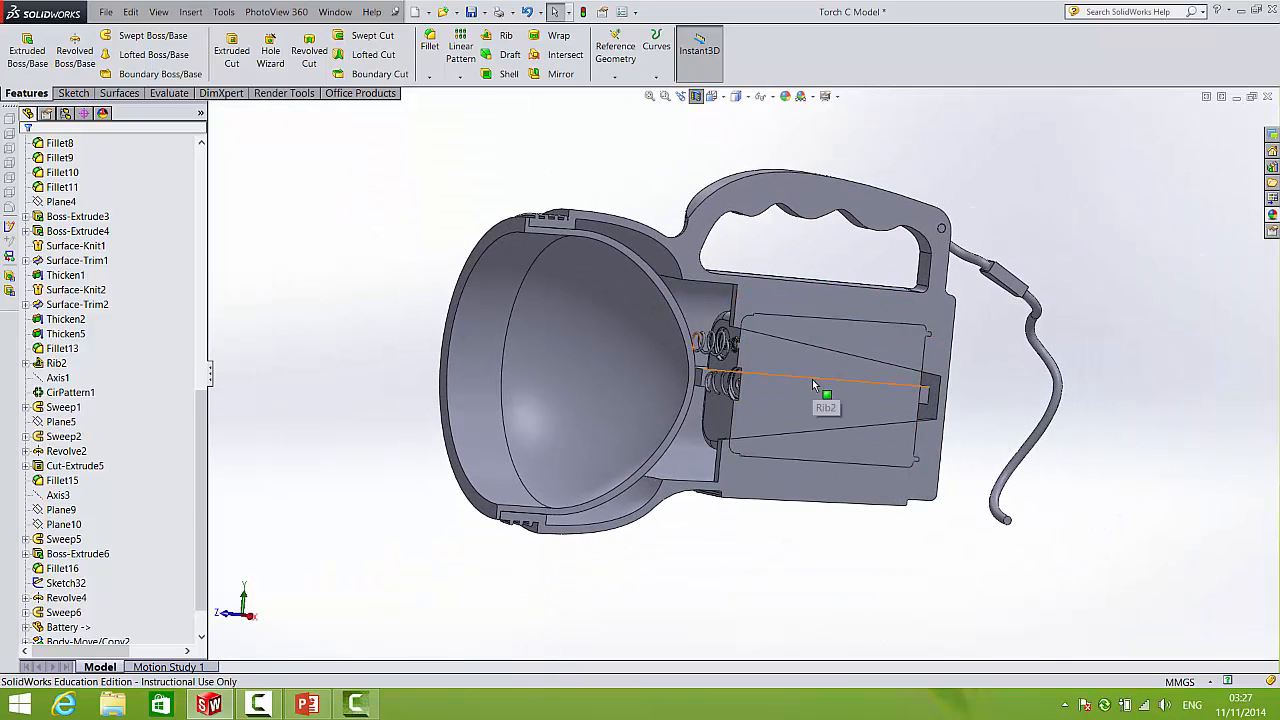
{"action": "left_click", "coordinate": [189, 12]}
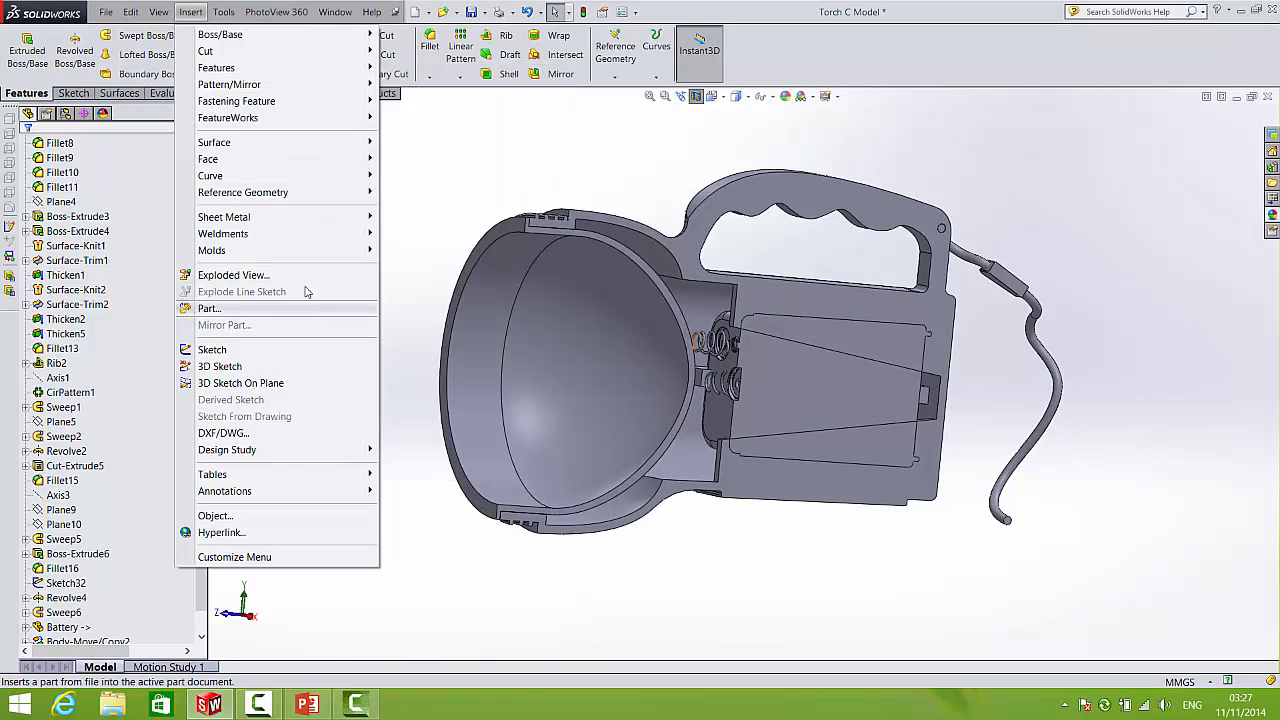
{"action": "mouse_move", "coordinate": [300, 148]}
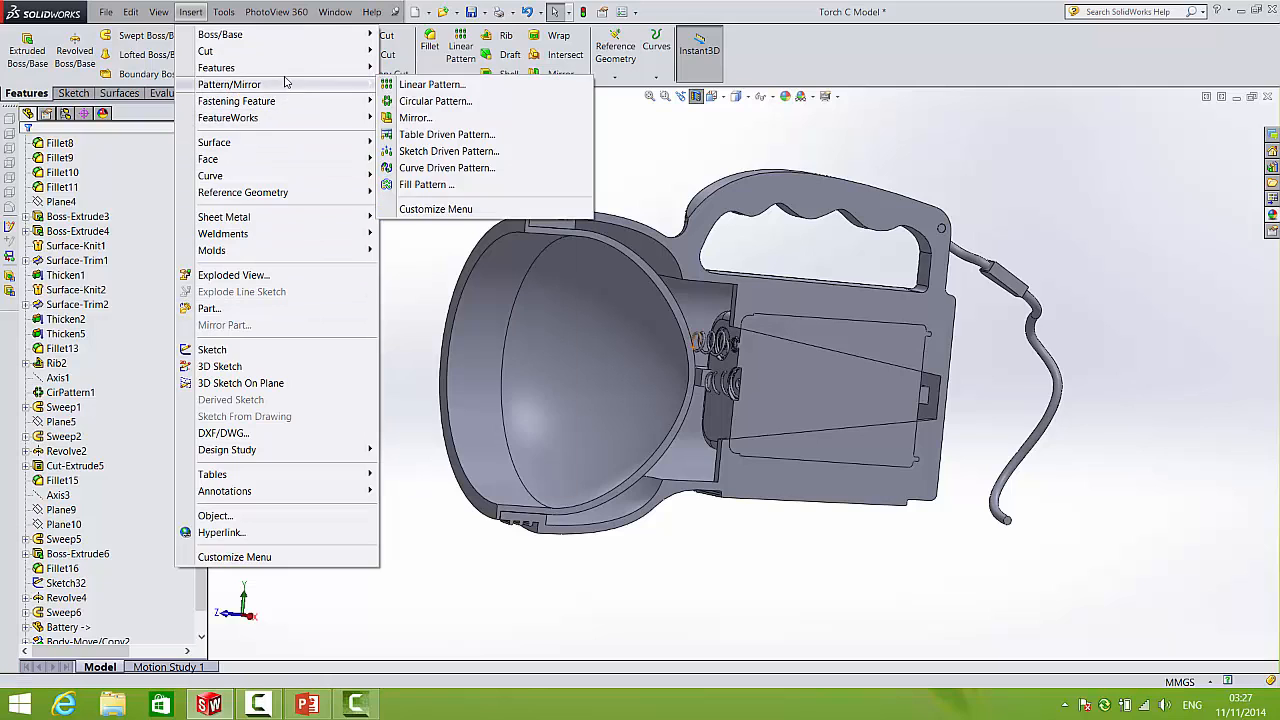
{"action": "mouse_move", "coordinate": [290, 67]}
{"action": "left_click", "coordinate": [440, 333]}
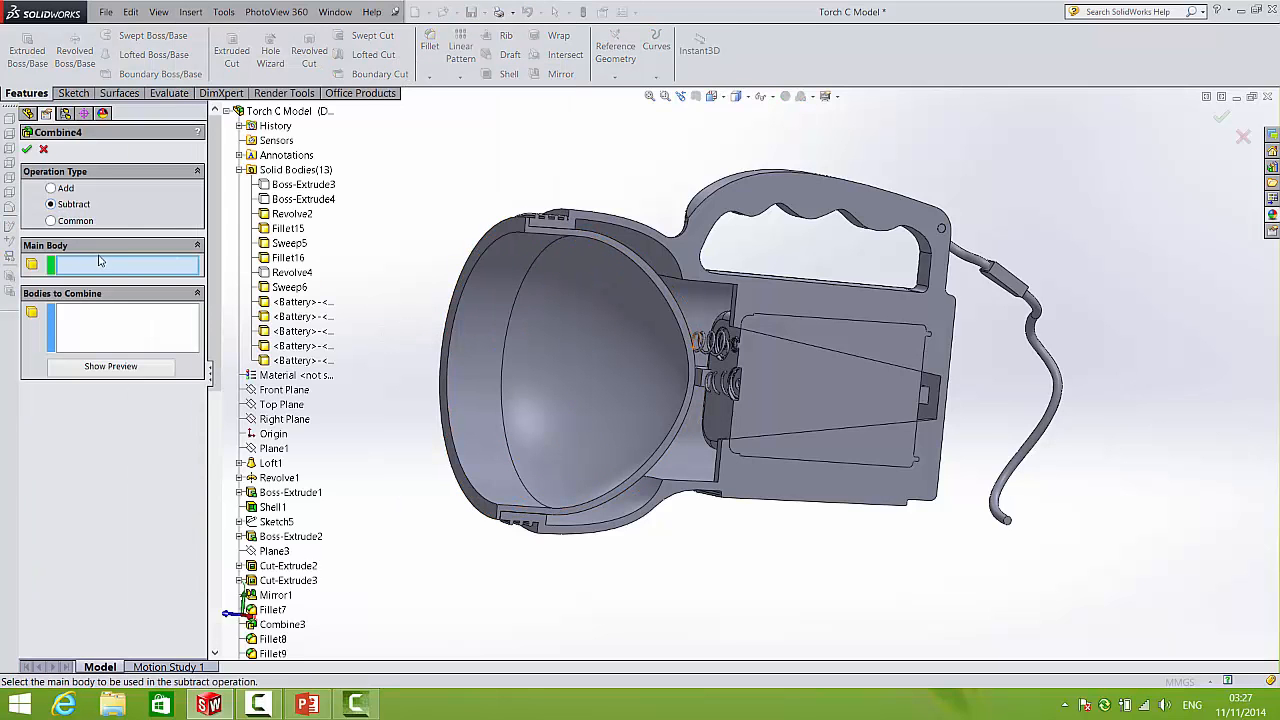
{"action": "left_click", "coordinate": [752, 226]}
{"action": "scroll", "coordinate": [861, 350], "scroll_direction": "down", "scroll_amount": 5}
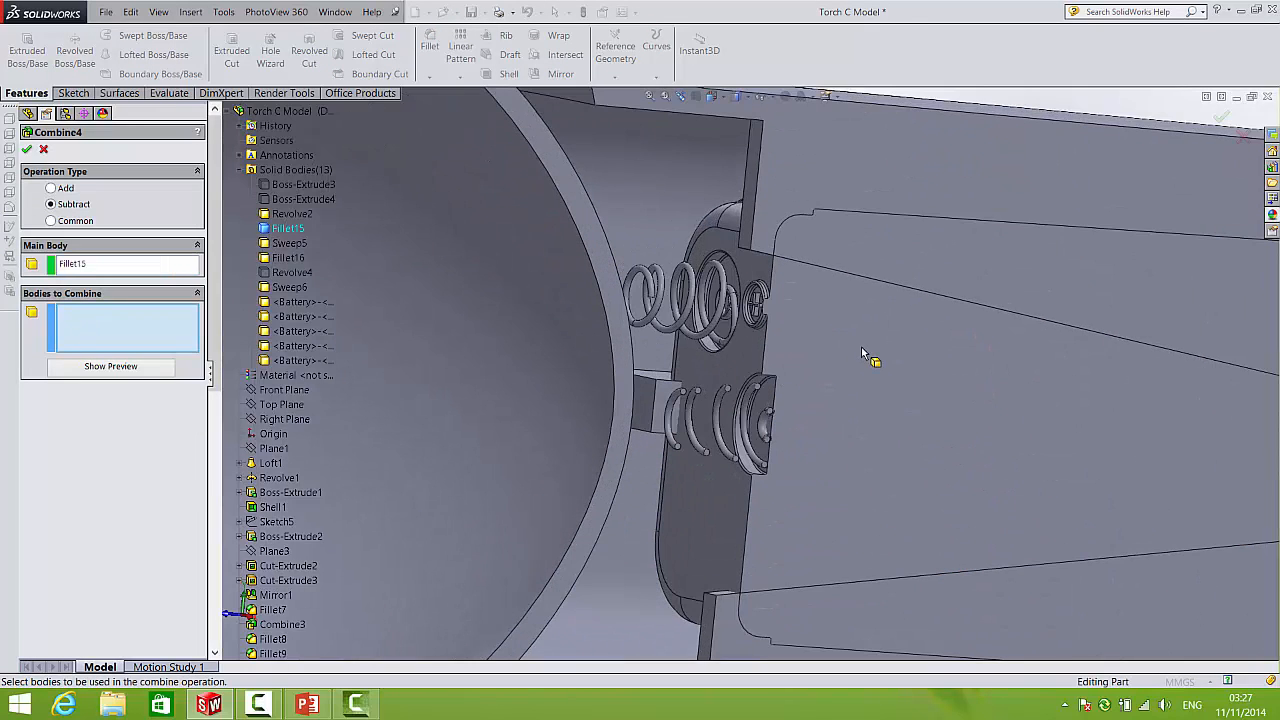
- Subtract the battery casing, both springs and both contacts from the torch housing and accept the Combine
{"action": "left_click", "coordinate": [860, 349]}
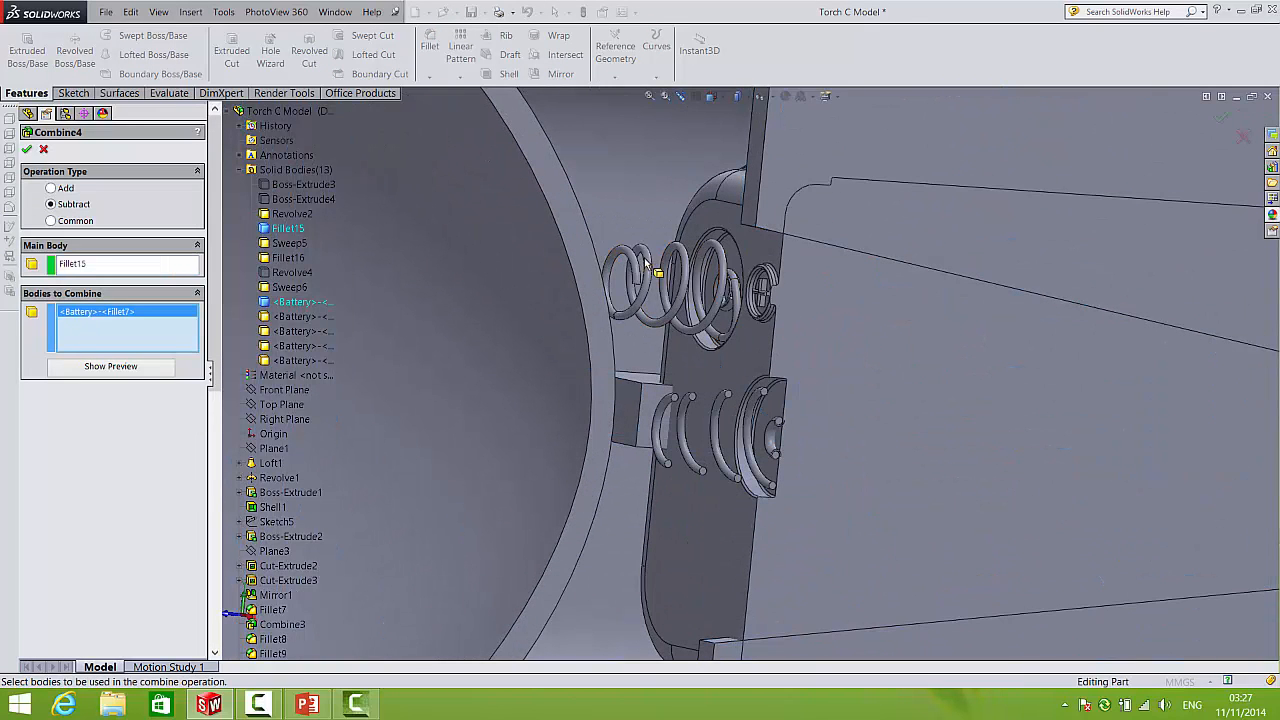
{"action": "left_click", "coordinate": [716, 324]}
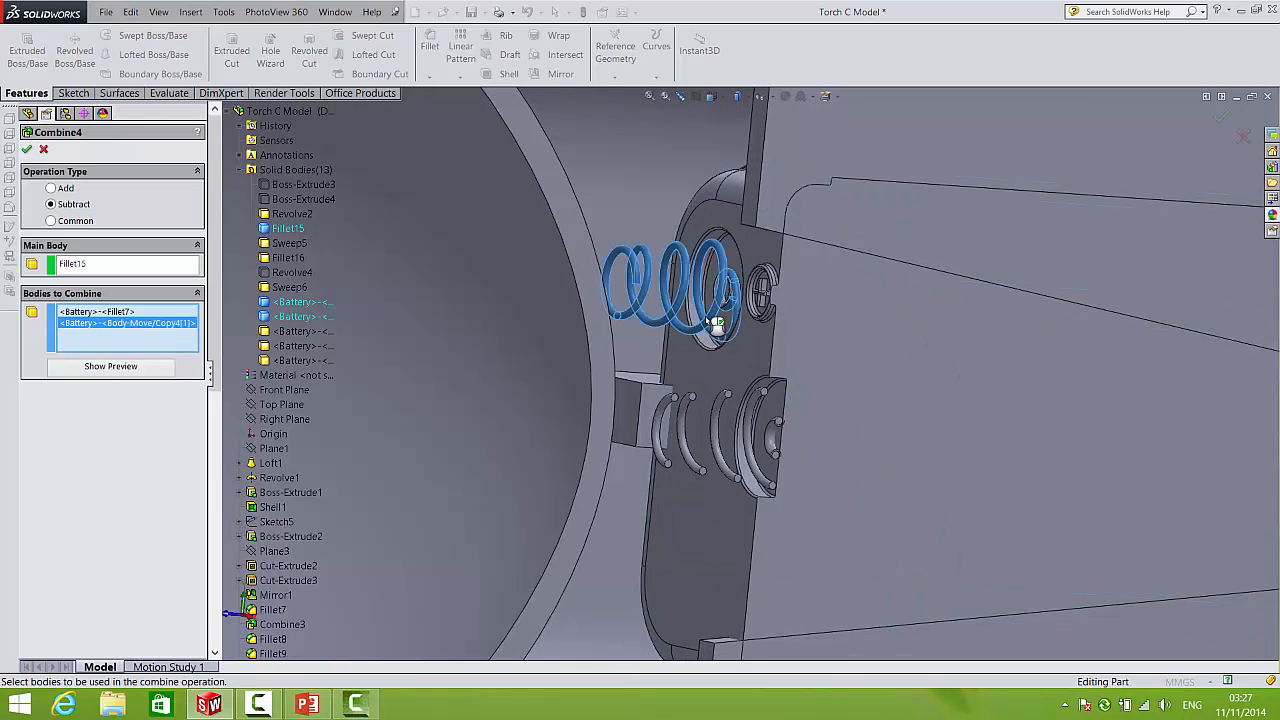
{"action": "left_click", "coordinate": [730, 308]}
{"action": "scroll", "coordinate": [735, 315], "scroll_direction": "down", "scroll_amount": 5}
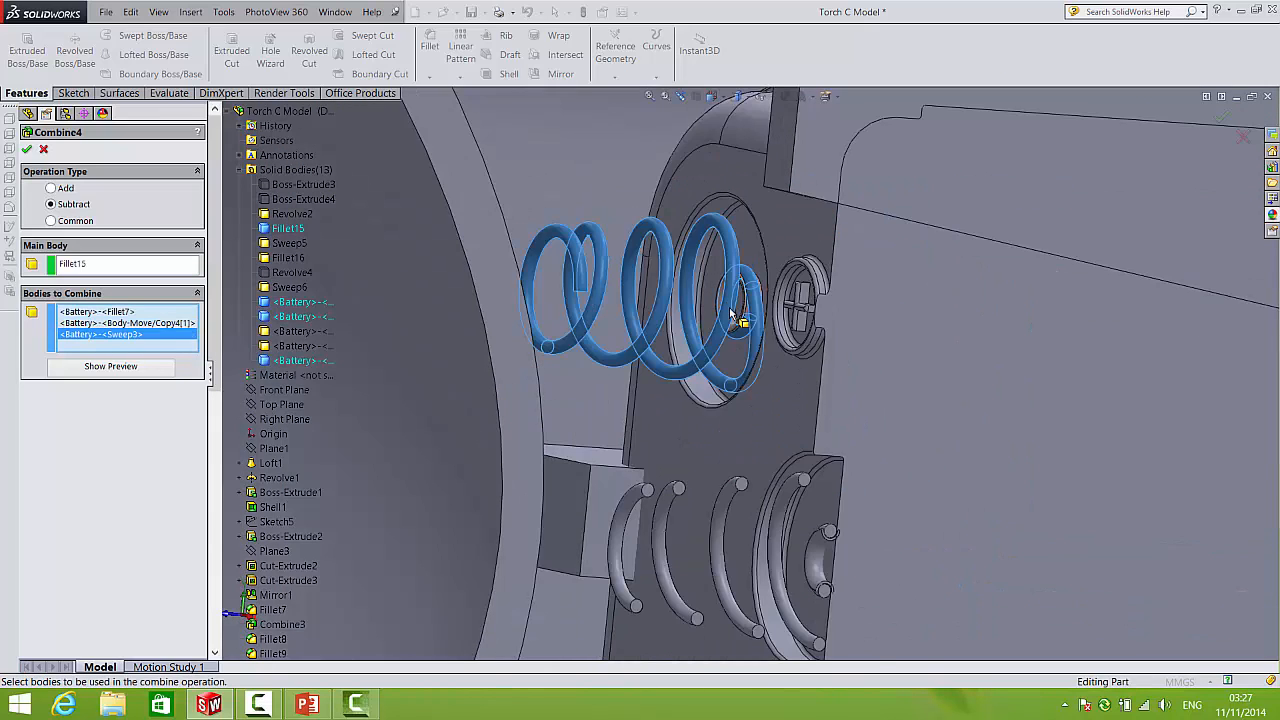
{"action": "left_click", "coordinate": [737, 326]}
{"action": "scroll", "coordinate": [850, 560], "scroll_direction": "up", "scroll_amount": 3}
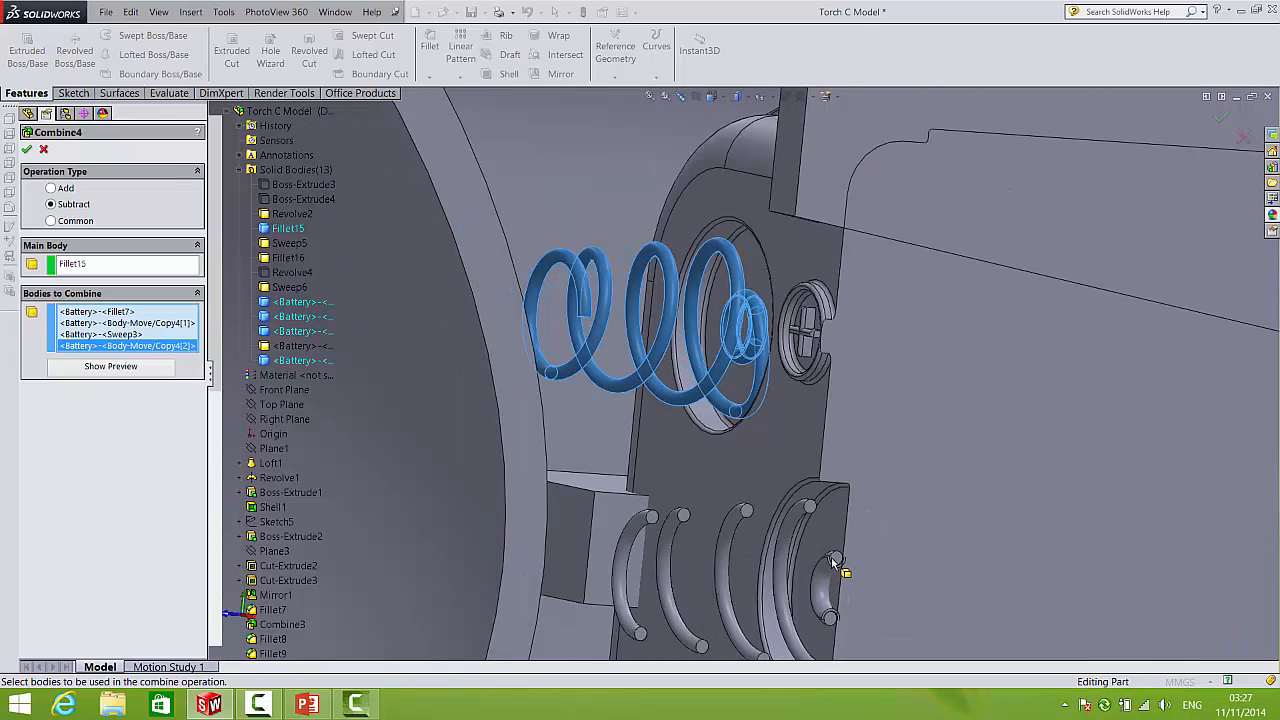
{"action": "left_click", "coordinate": [822, 577]}
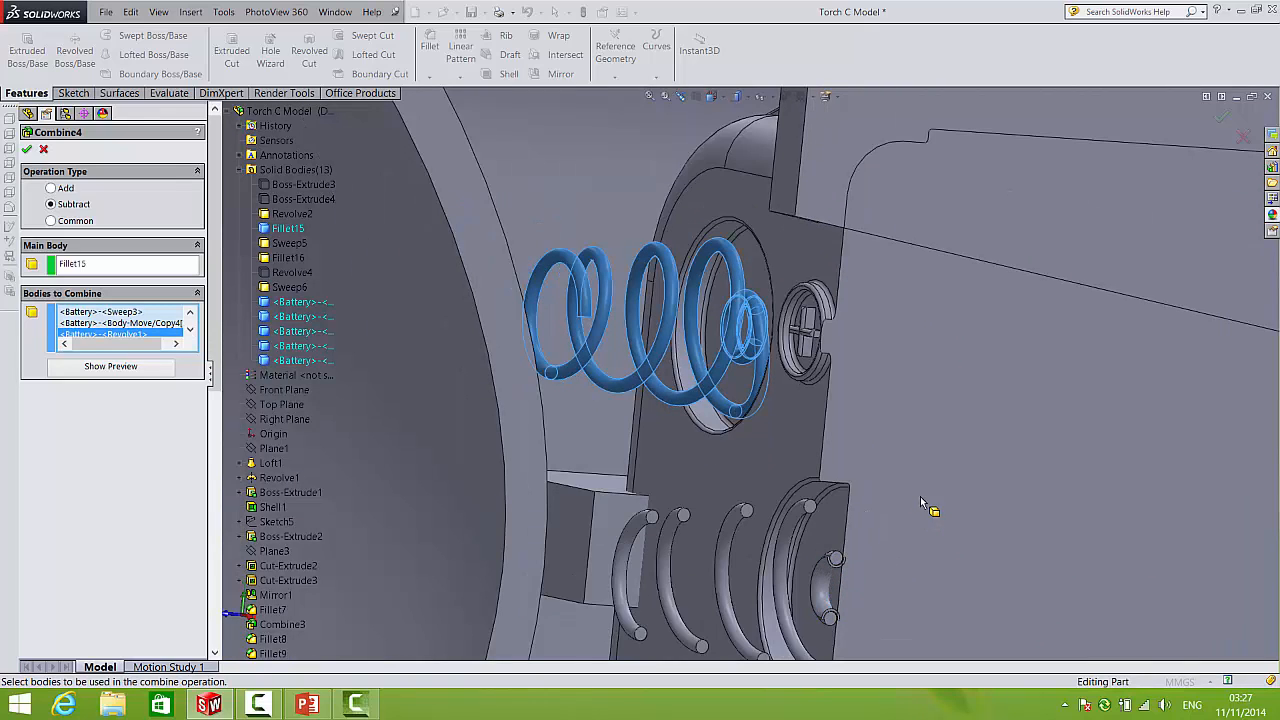
{"action": "left_click", "coordinate": [1220, 119]}
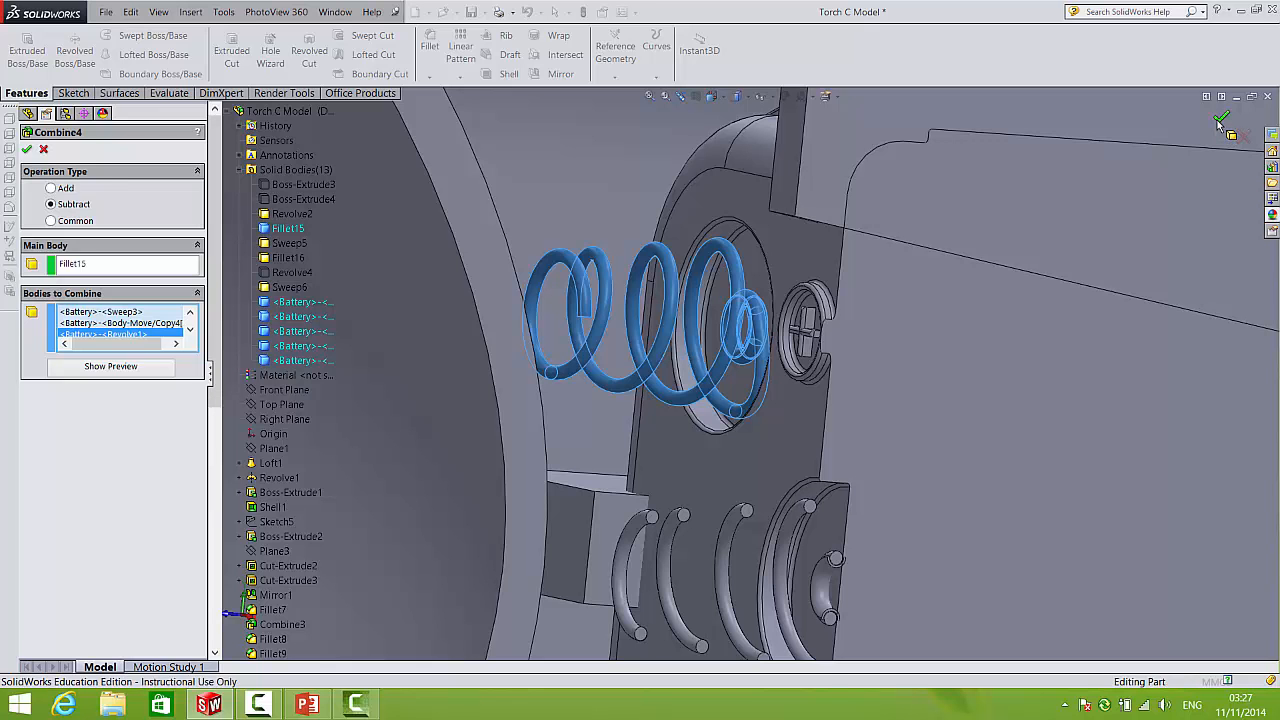
- Inspect the battery cavity cut into the housing and turn off the section view
{"action": "scroll", "coordinate": [1100, 234], "scroll_direction": "up", "scroll_amount": 10}
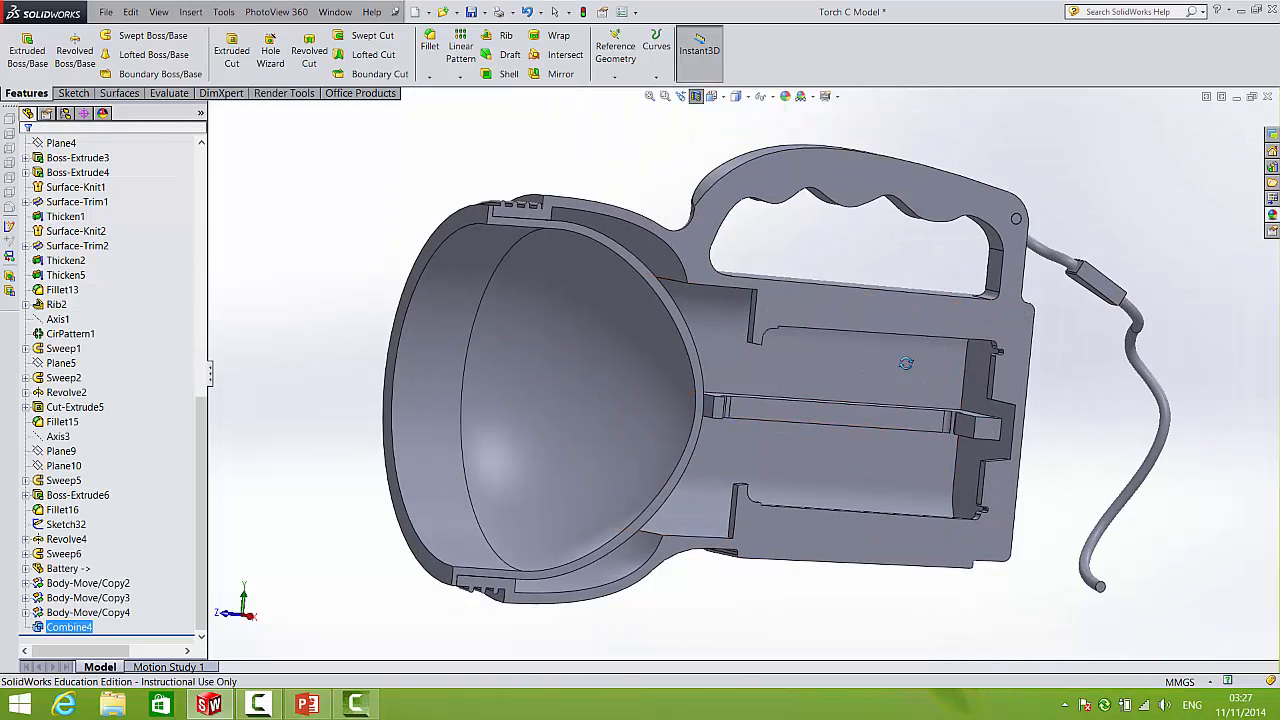
{"action": "middle_click_drag", "start_coordinate": [906, 363], "coordinate": [880, 394]}
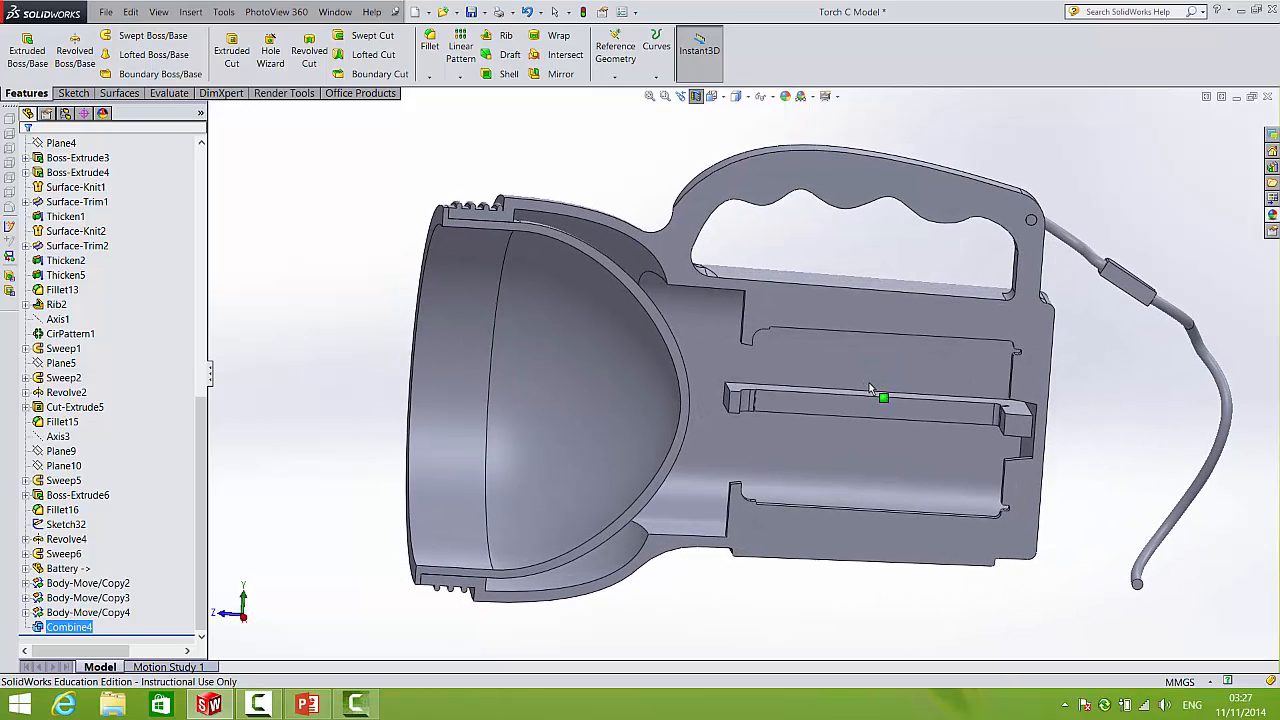
{"action": "scroll", "coordinate": [791, 357], "scroll_direction": "down", "scroll_amount": 10}
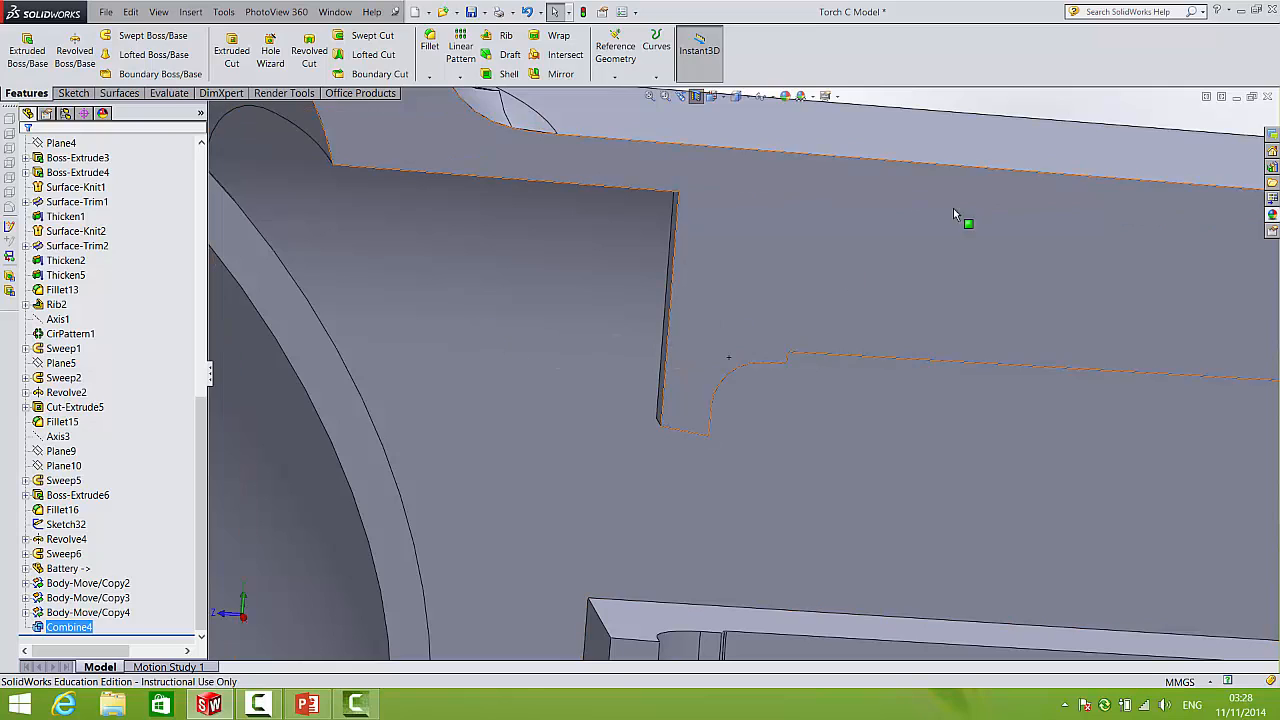
{"action": "scroll", "coordinate": [829, 260], "scroll_direction": "up", "scroll_amount": 10}
{"action": "scroll", "coordinate": [829, 260], "scroll_direction": "up", "scroll_amount": 5}
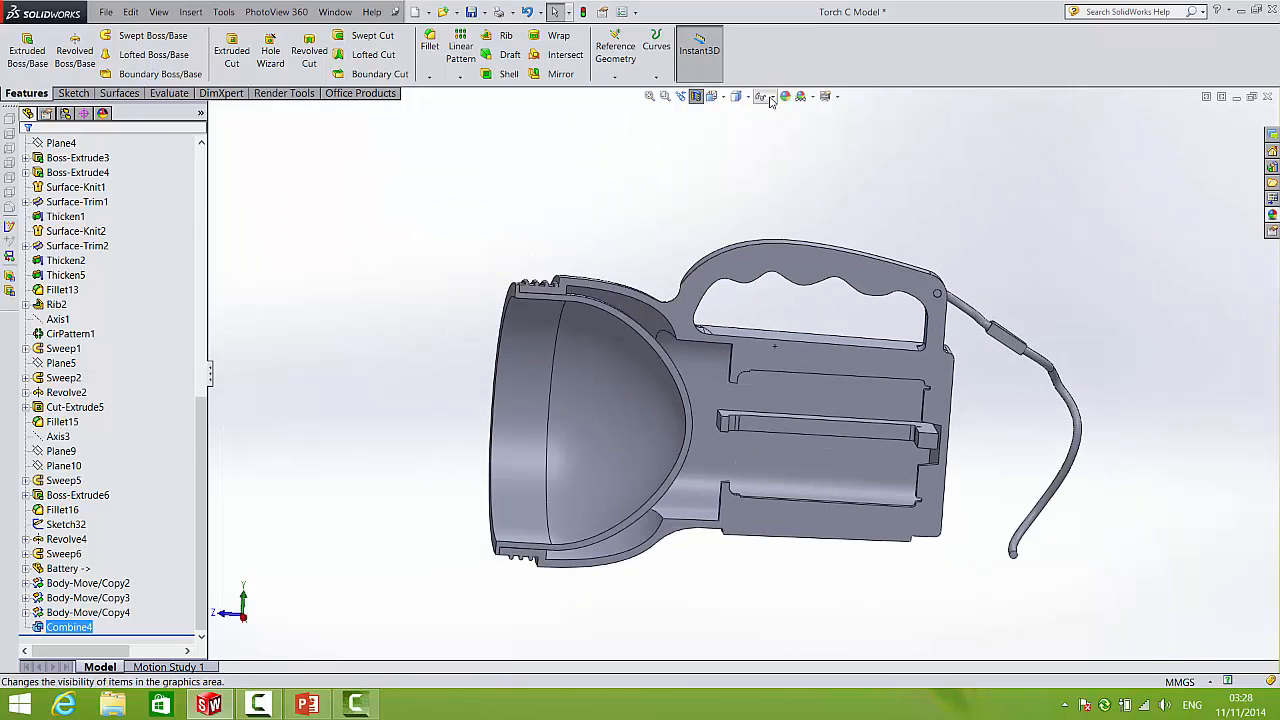
{"action": "left_click", "coordinate": [696, 96]}
{"action": "middle_click_drag", "start_coordinate": [700, 340], "coordinate": [758, 343]}
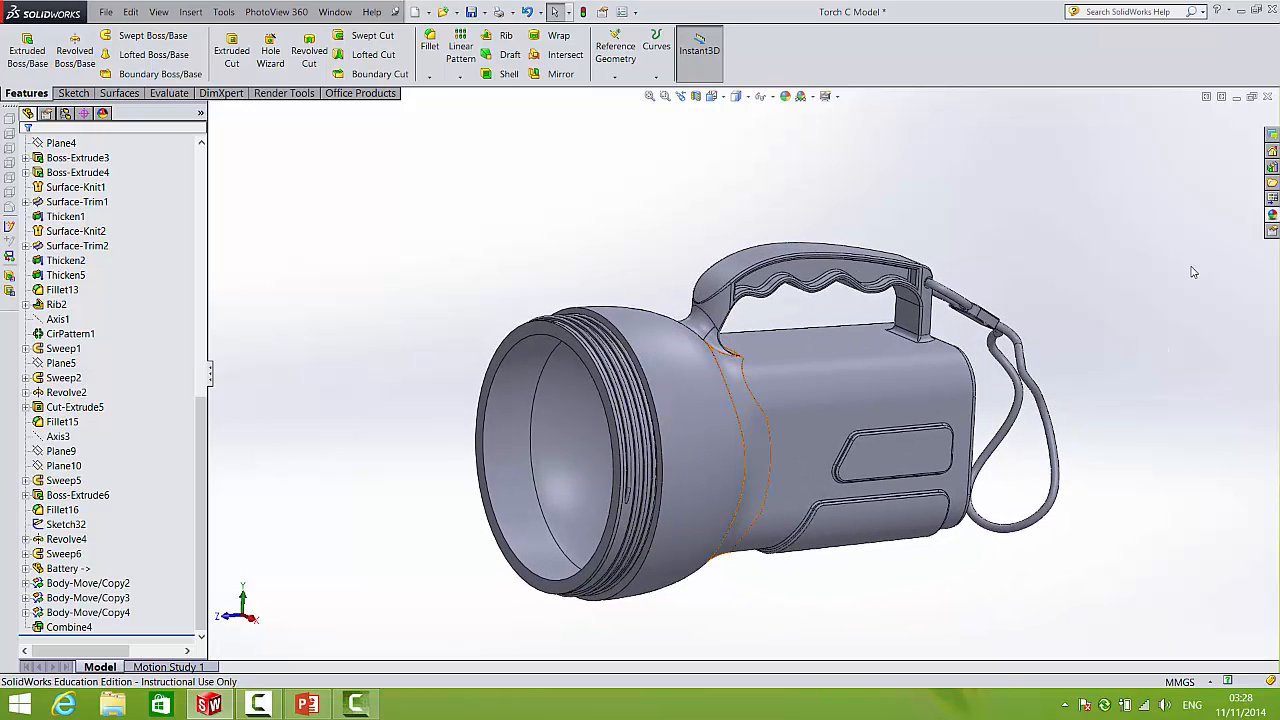
- Apply the red high gloss plastic appearance to the whole torch housing body
{"action": "left_click", "coordinate": [1271, 215]}
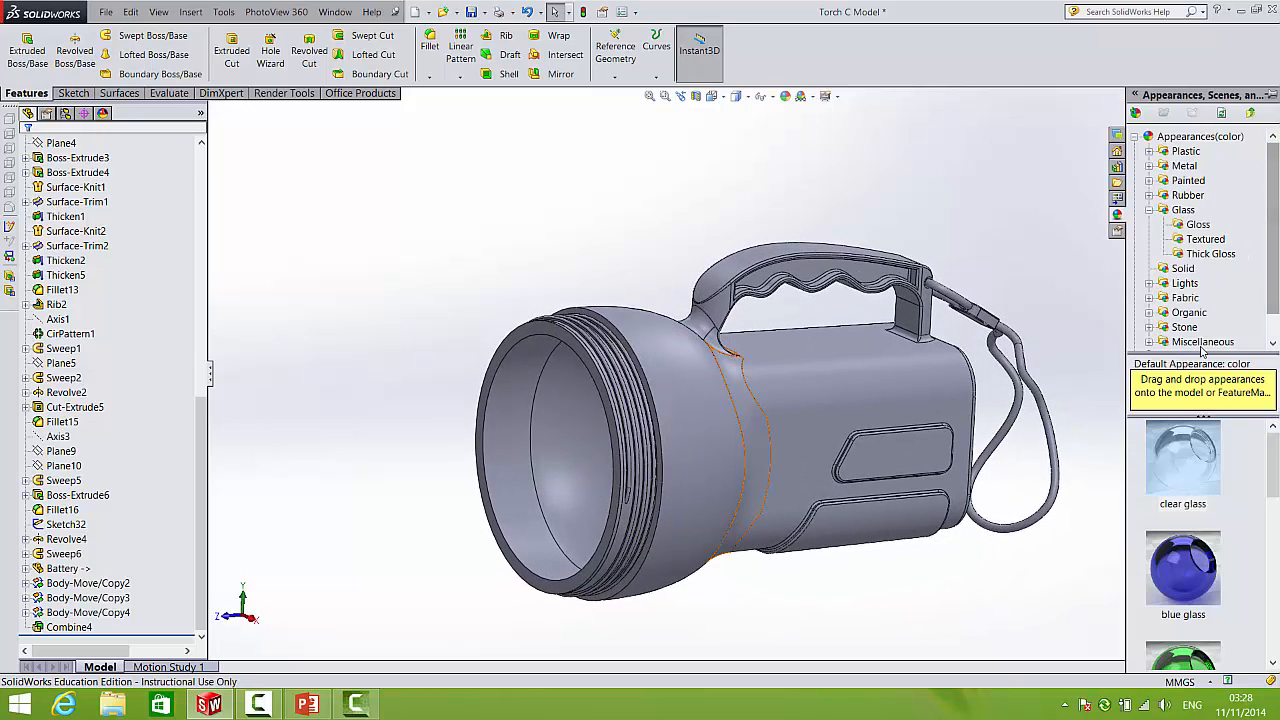
{"action": "left_click", "coordinate": [1150, 151]}
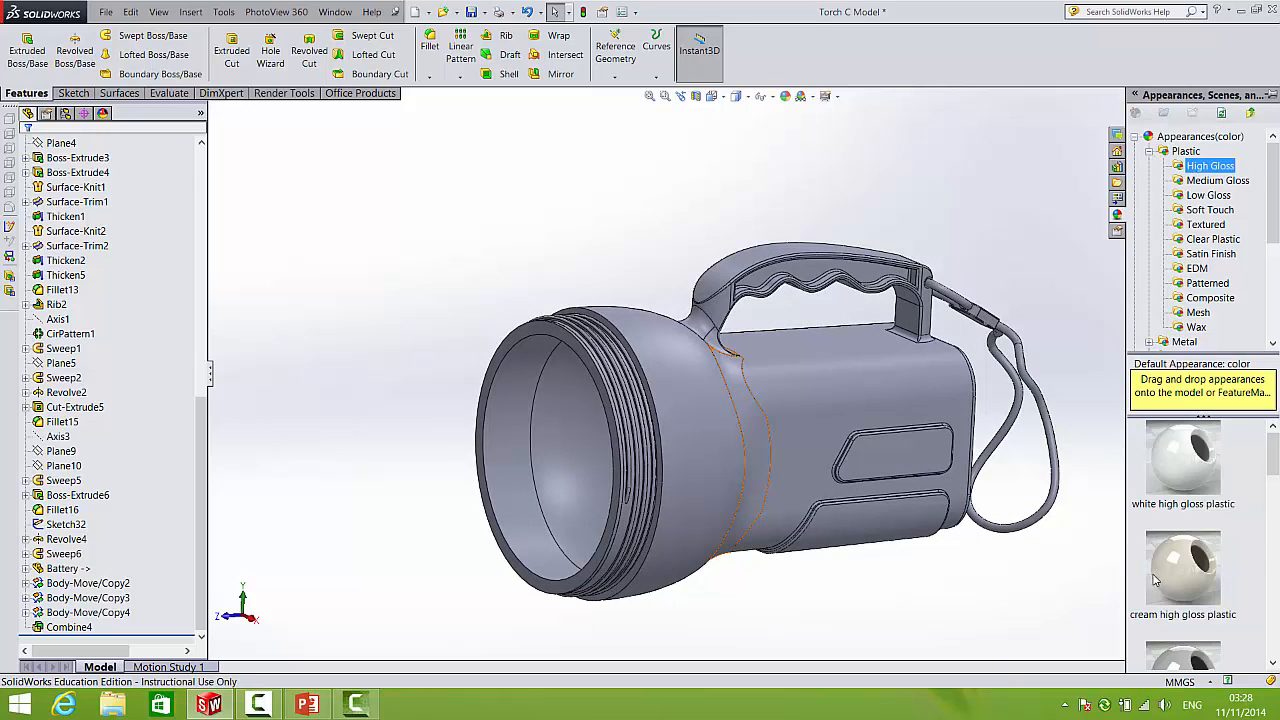
{"action": "left_click_drag", "start_coordinate": [1183, 460], "coordinate": [886, 410]}
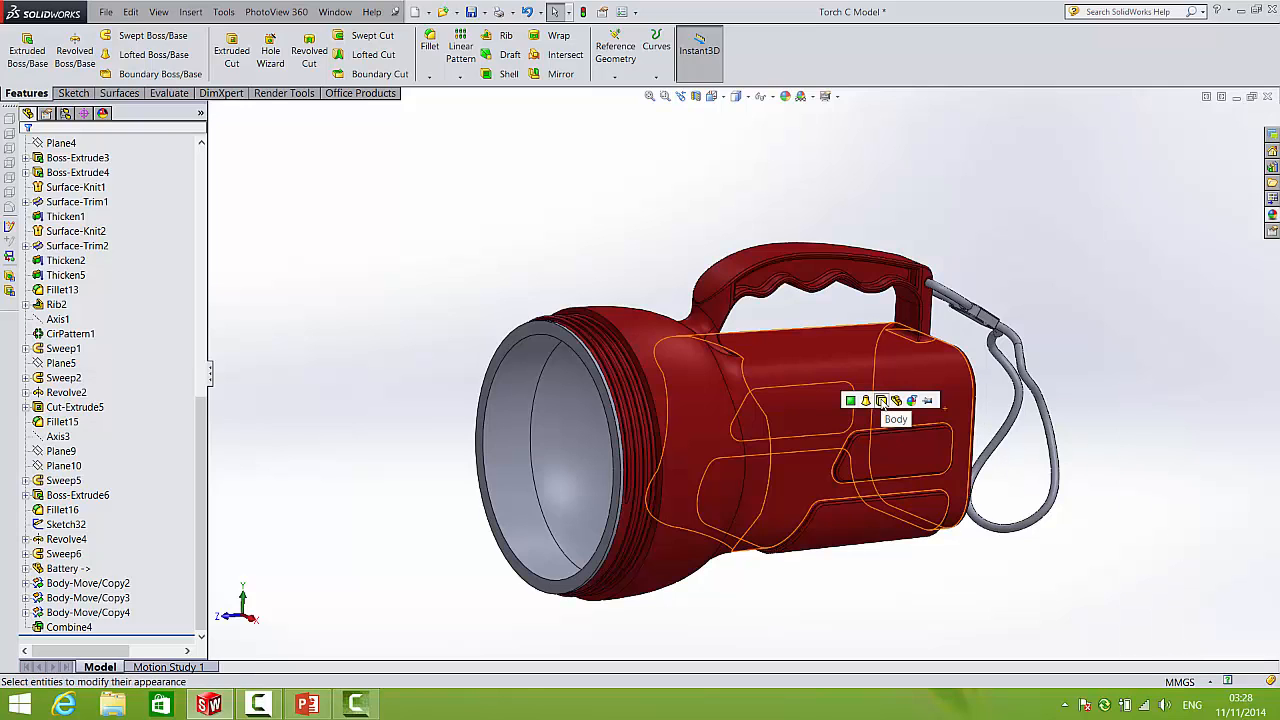
{"action": "left_click", "coordinate": [881, 401]}
- Apply the black low gloss plastic appearance to the upper grip panel on the housing's side
{"action": "left_click", "coordinate": [1272, 216]}
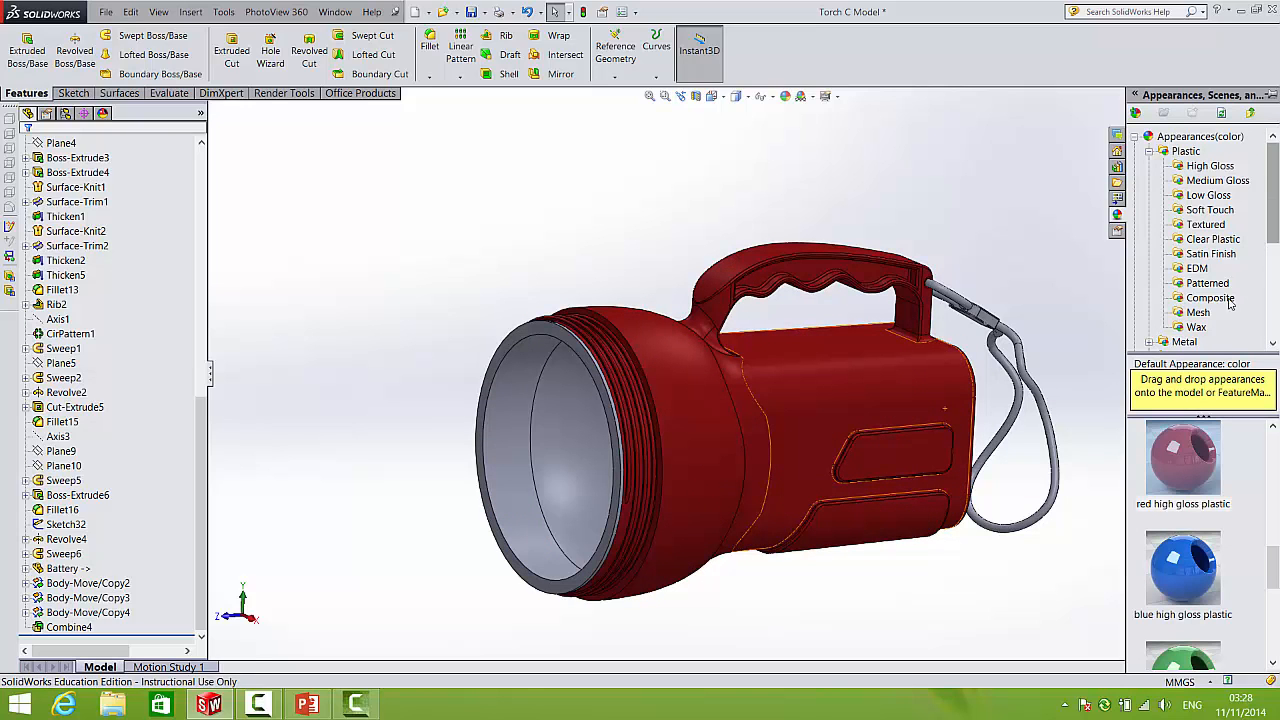
{"action": "left_click_drag", "start_coordinate": [1272, 560], "coordinate": [1242, 302]}
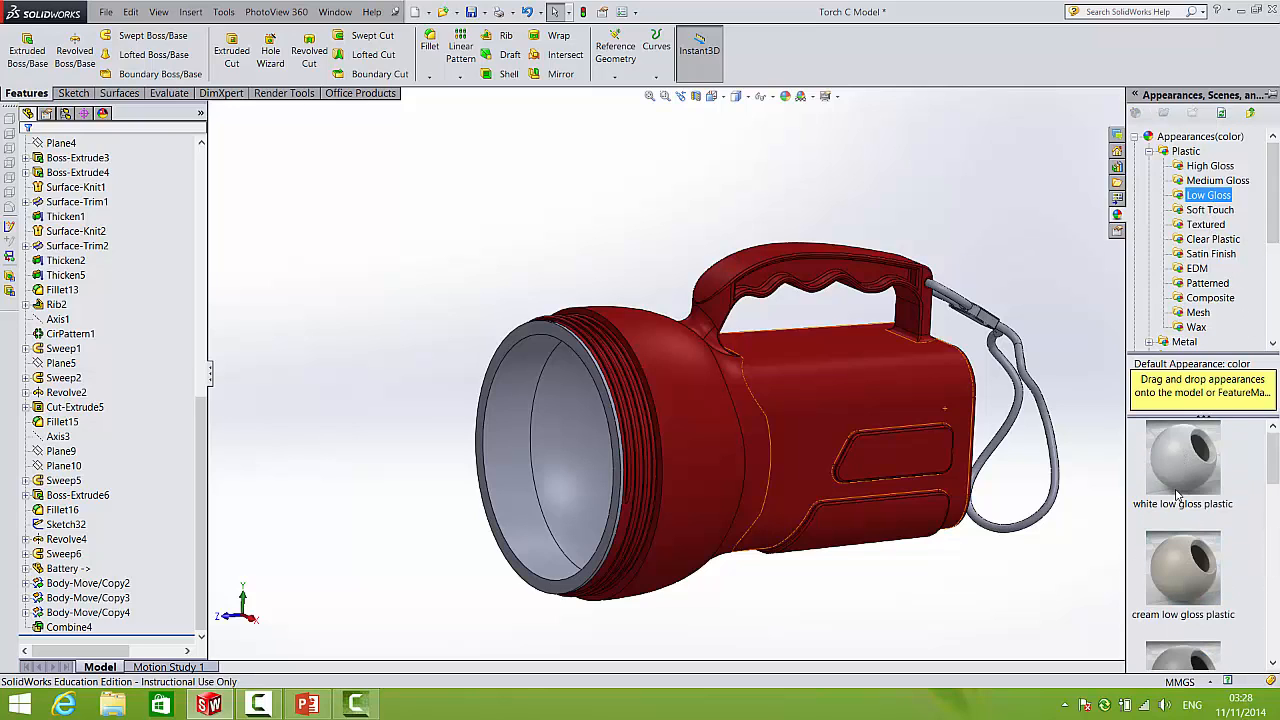
{"action": "left_click_drag", "start_coordinate": [1268, 463], "coordinate": [1273, 570]}
{"action": "left_click_drag", "start_coordinate": [1183, 605], "coordinate": [896, 470]}
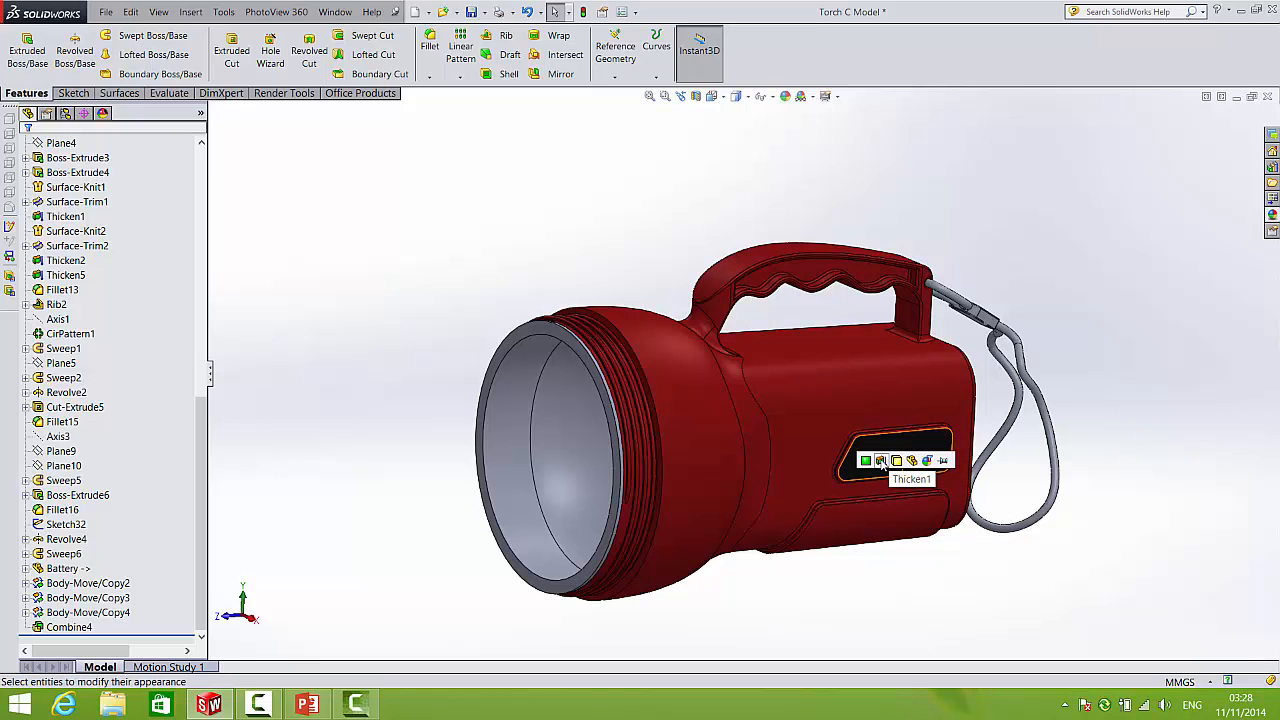
{"action": "left_click", "coordinate": [900, 462]}
- Apply black low gloss plastic to the fillet feature that rounds the side panels' rims
{"action": "scroll", "coordinate": [940, 432], "scroll_direction": "down", "scroll_amount": 8}
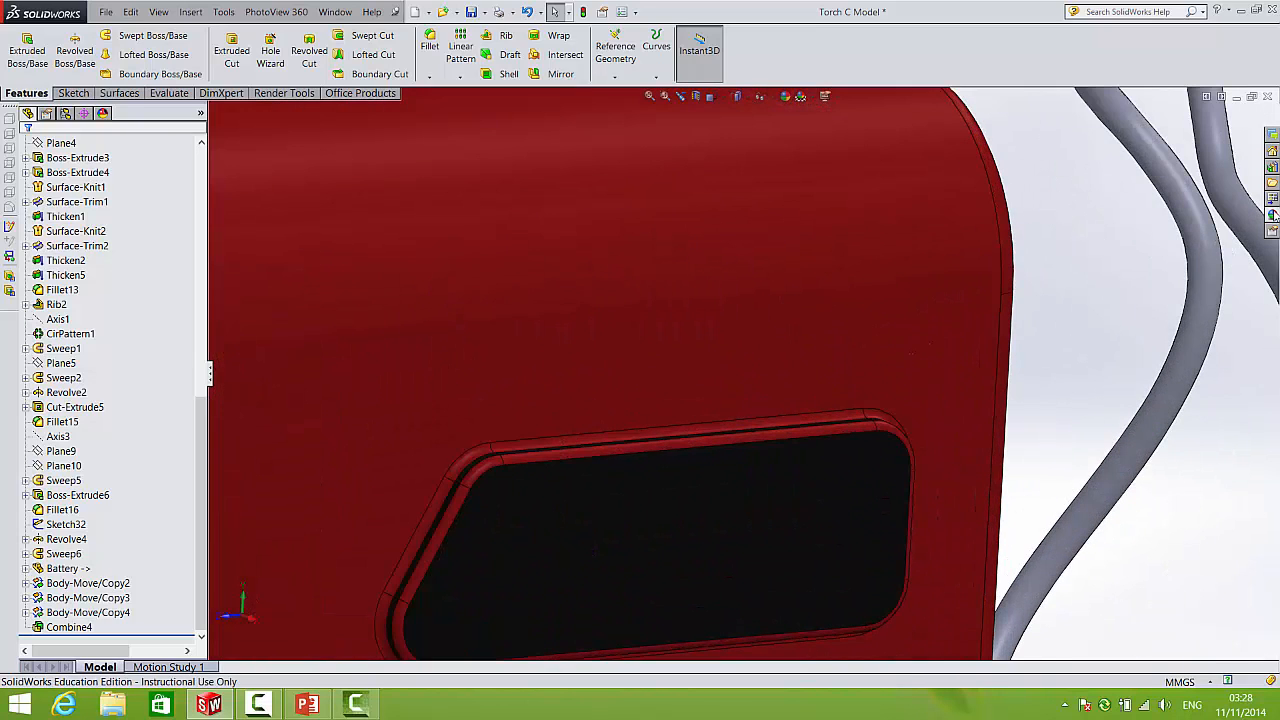
{"action": "left_click", "coordinate": [1273, 214]}
{"action": "left_click_drag", "start_coordinate": [1180, 600], "coordinate": [875, 438]}
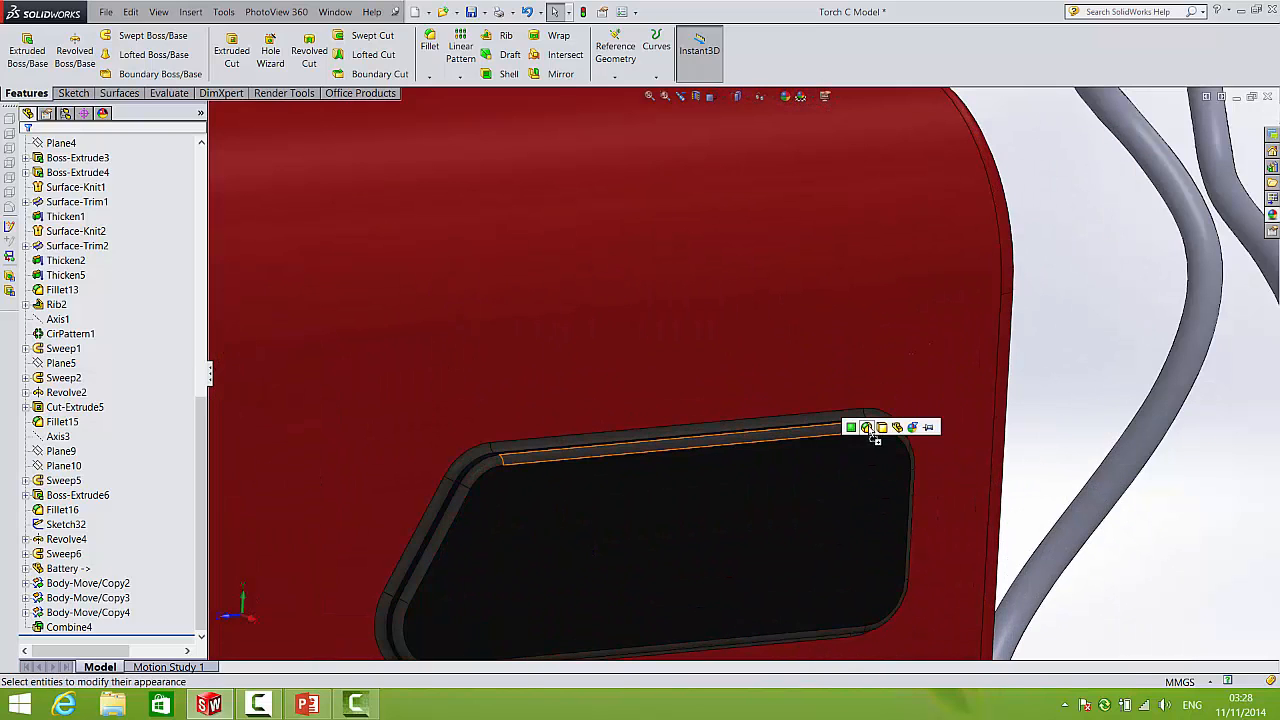
{"action": "scroll", "coordinate": [985, 408], "scroll_direction": "up", "scroll_amount": 5}
{"action": "scroll", "coordinate": [820, 590], "scroll_direction": "down", "scroll_amount": 5}
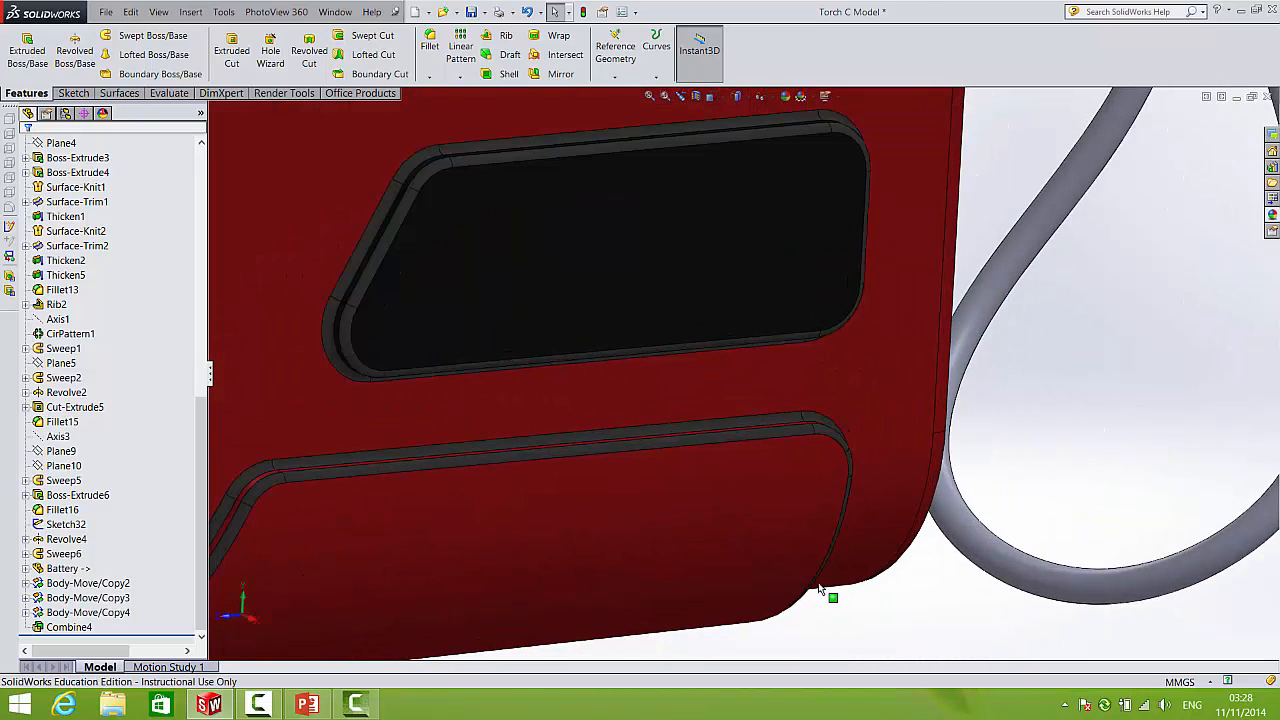
- Apply black low gloss plastic to the lower grip panel on the housing's side and to its rim
{"action": "left_click", "coordinate": [1272, 216]}
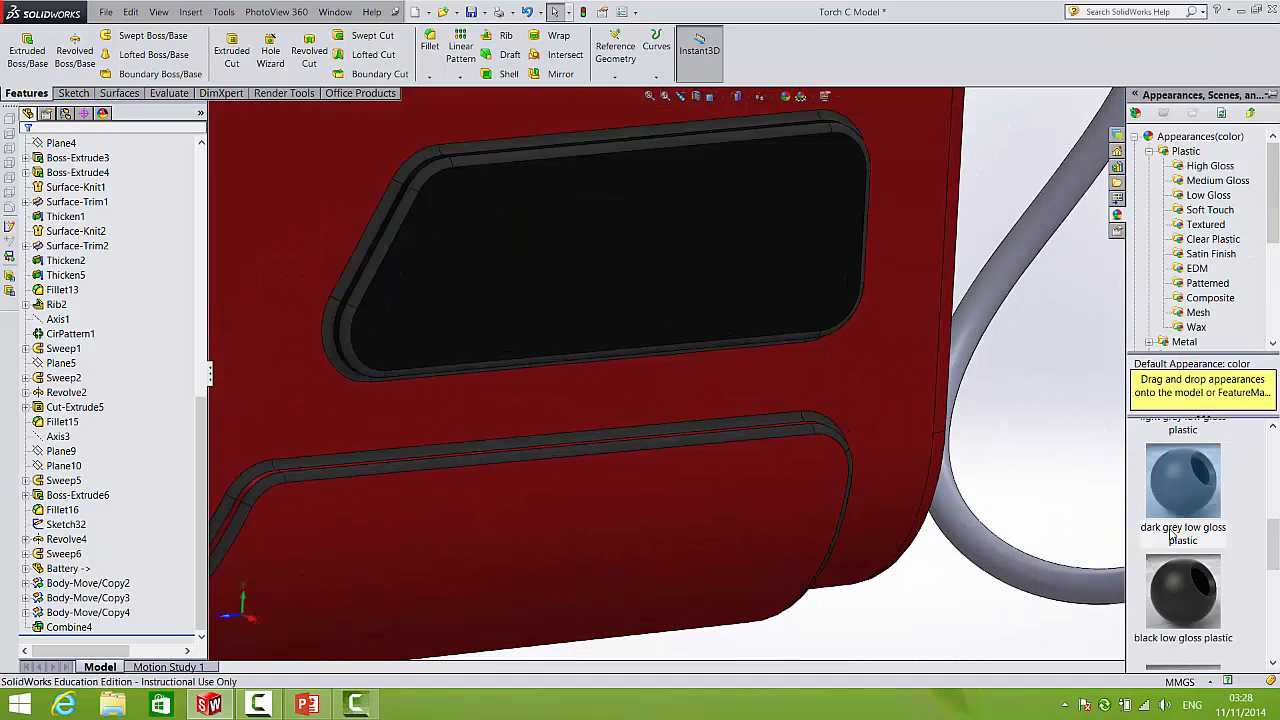
{"action": "left_click_drag", "start_coordinate": [1181, 614], "coordinate": [735, 533]}
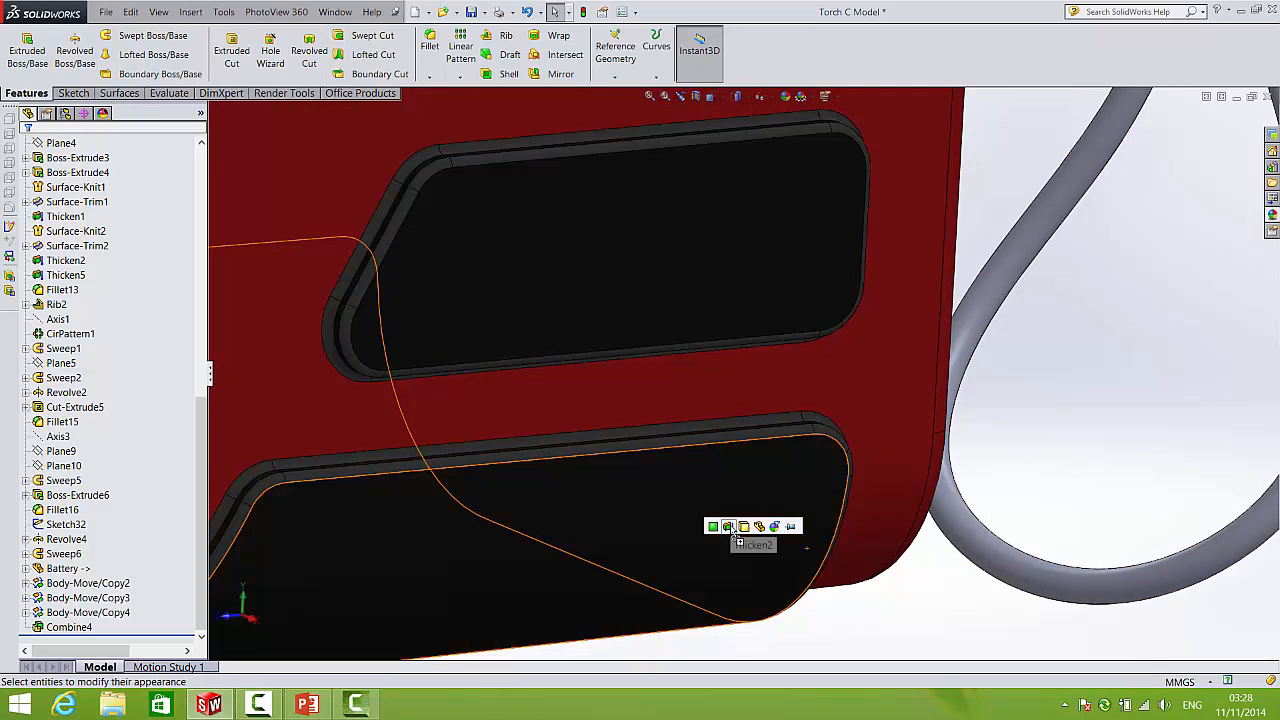
{"action": "left_click", "coordinate": [1272, 216]}
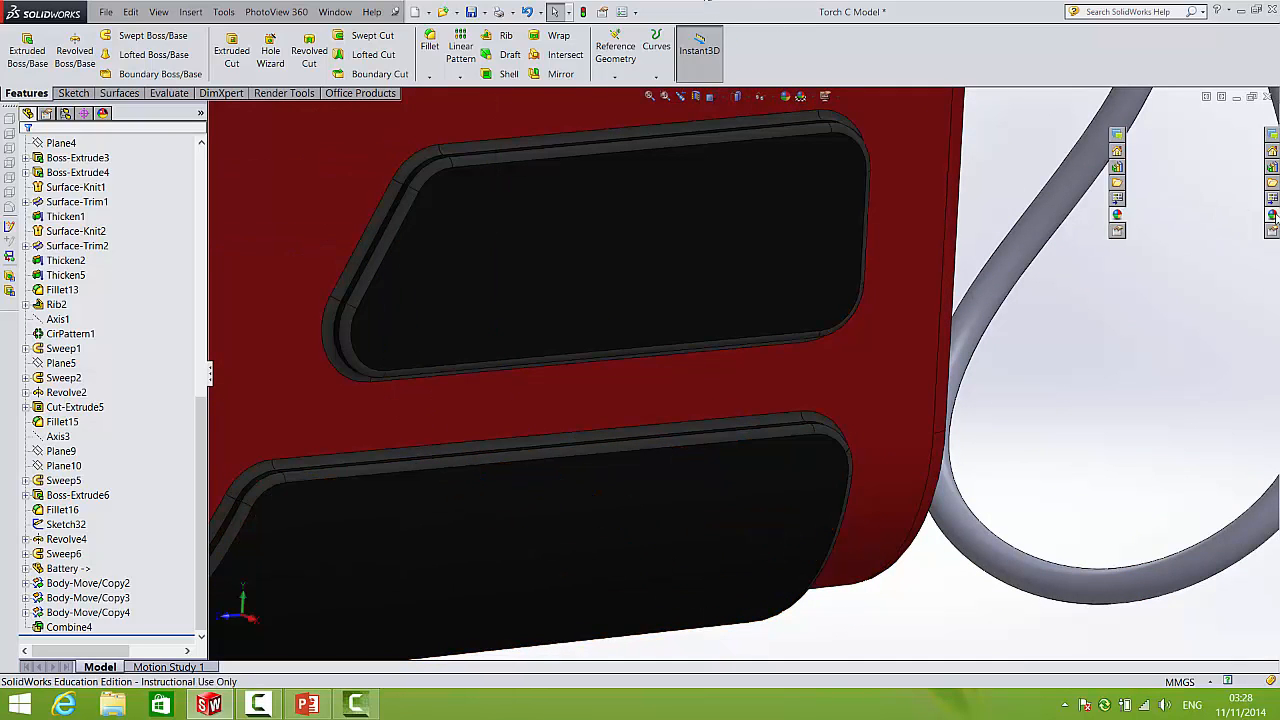
{"action": "left_click_drag", "start_coordinate": [1196, 594], "coordinate": [806, 429]}
{"action": "left_click", "coordinate": [806, 429]}
{"action": "scroll", "coordinate": [893, 286], "scroll_direction": "up", "scroll_amount": 8}
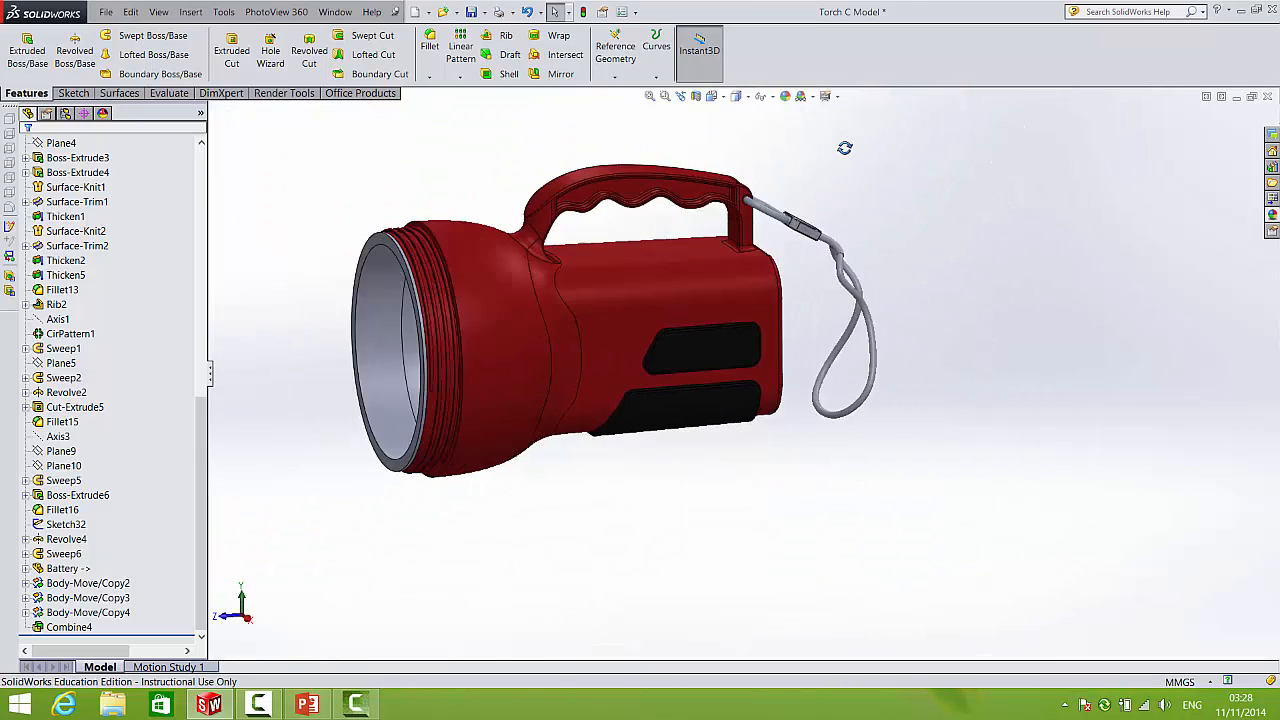
- Apply black low gloss plastic to the upper grip panel on the opposite side of the housing
{"action": "middle_click_drag", "start_coordinate": [846, 149], "coordinate": [652, 270]}
{"action": "left_click", "coordinate": [1271, 216]}
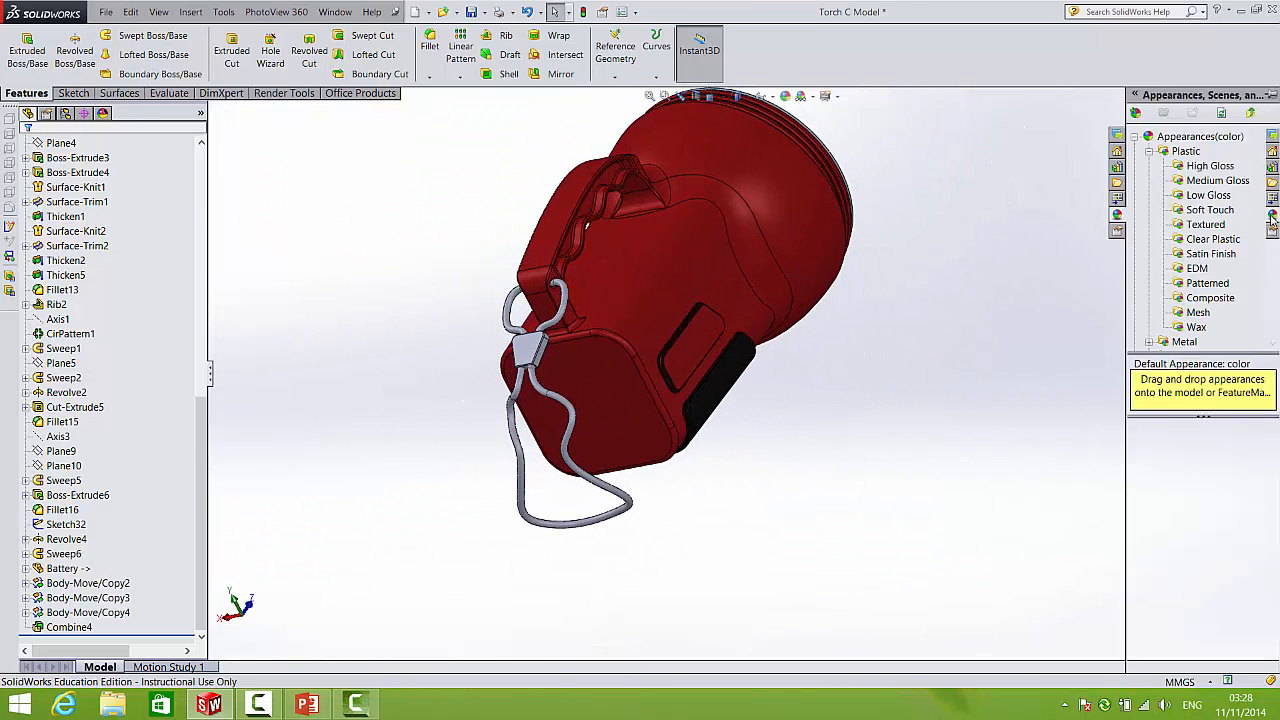
{"action": "left_click_drag", "start_coordinate": [1180, 600], "coordinate": [690, 343]}
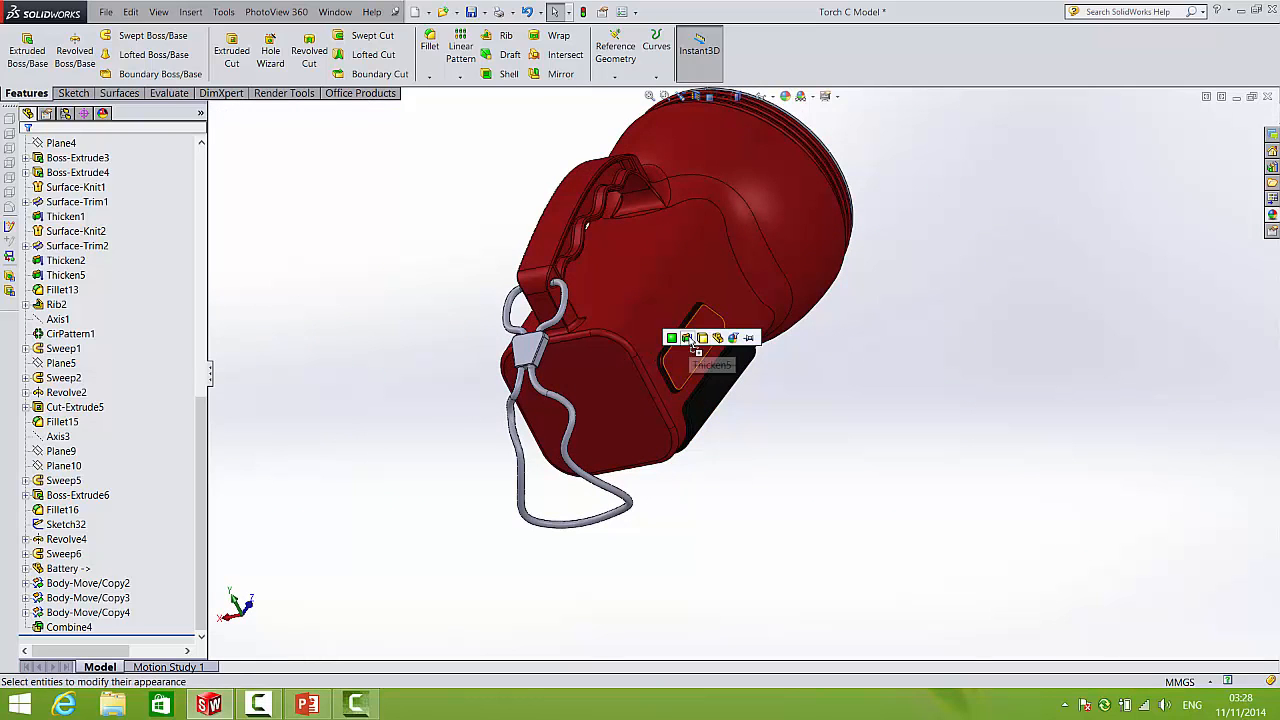
{"action": "left_click", "coordinate": [690, 342]}
- Apply the black low gloss plastic appearance to the wrist cord clip's extruded feature and to its fillet
{"action": "middle_click_drag", "start_coordinate": [645, 362], "coordinate": [748, 370]}
{"action": "scroll", "coordinate": [611, 306], "scroll_direction": "down", "scroll_amount": 6}
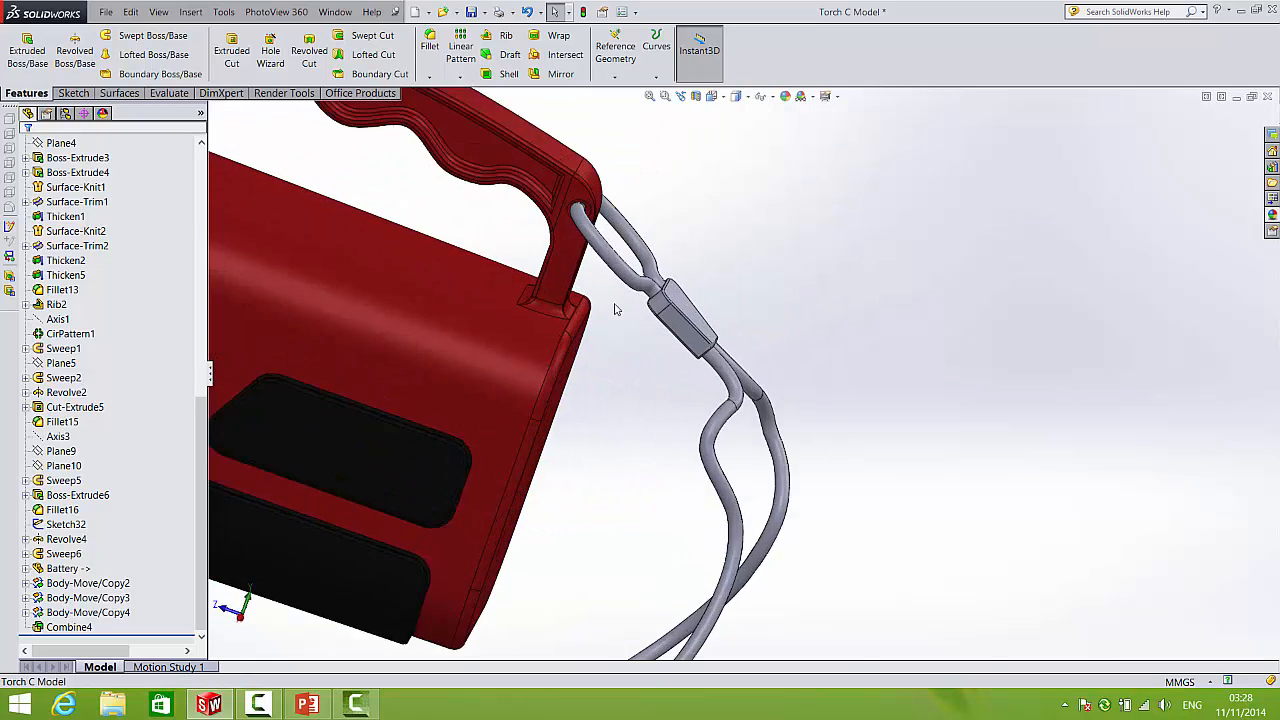
{"action": "left_click", "coordinate": [1271, 216]}
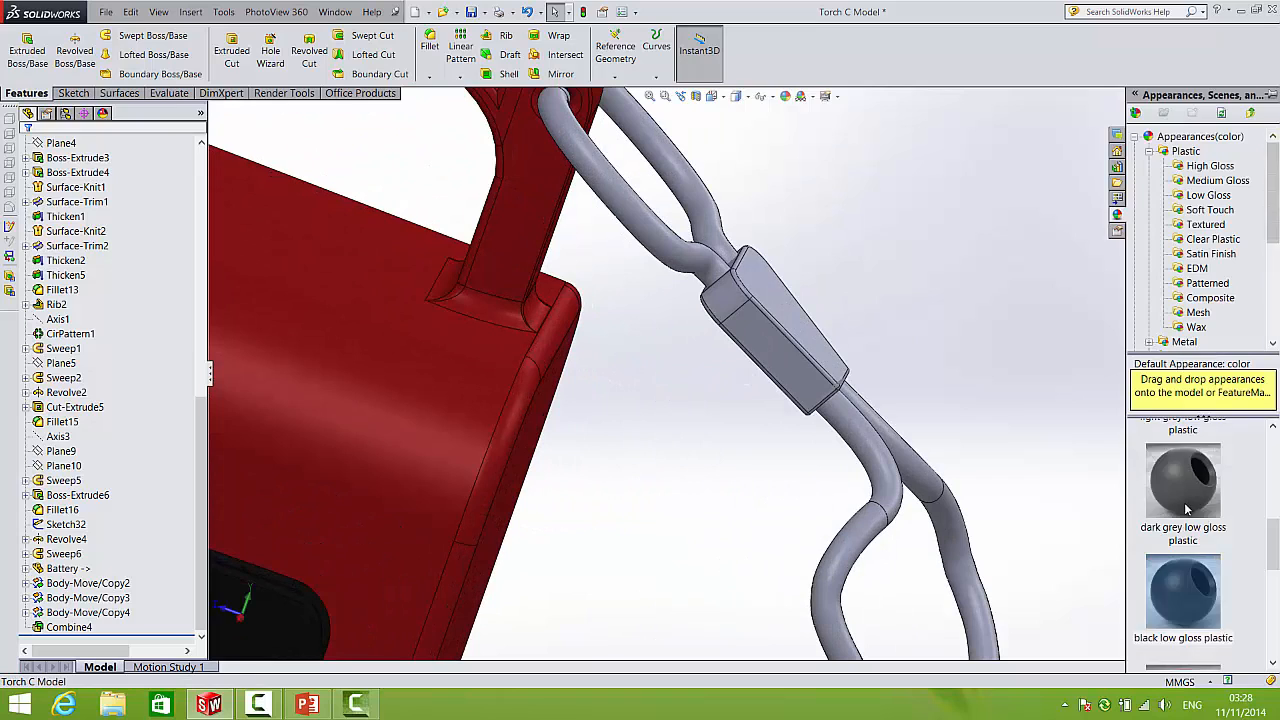
{"action": "left_click_drag", "start_coordinate": [1177, 560], "coordinate": [792, 340]}
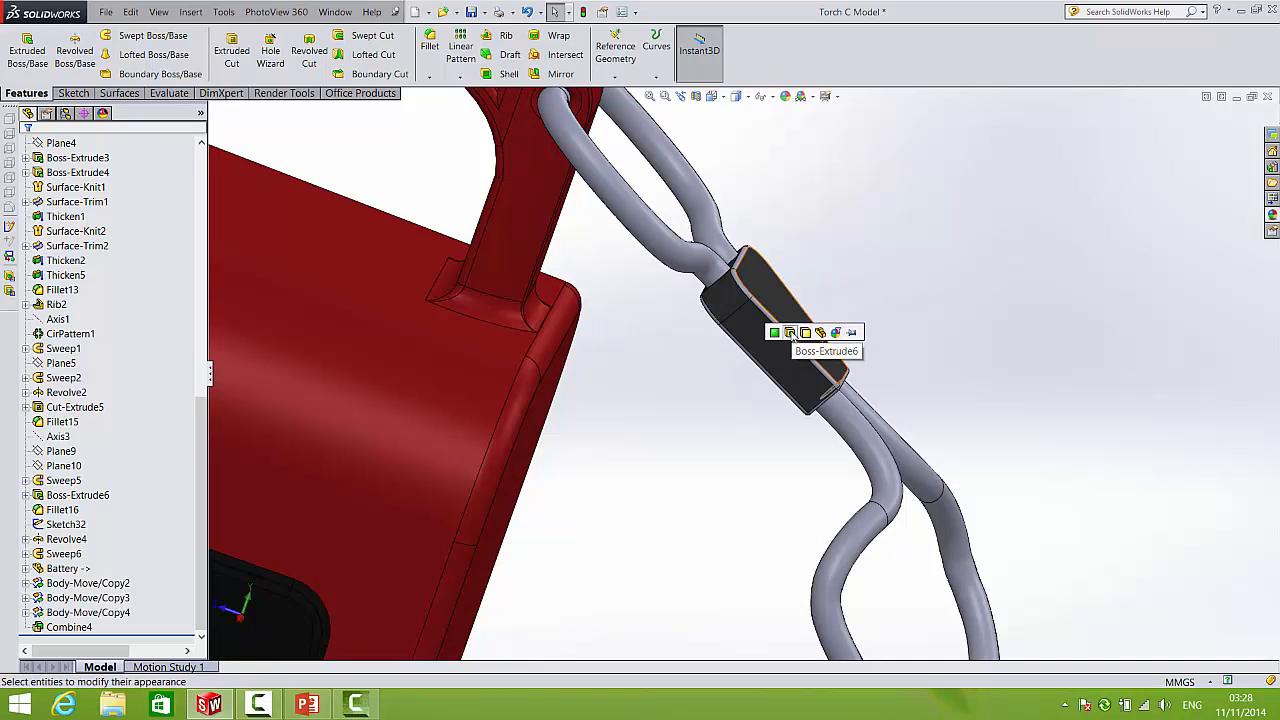
{"action": "left_click", "coordinate": [790, 333]}
{"action": "left_click", "coordinate": [1271, 213]}
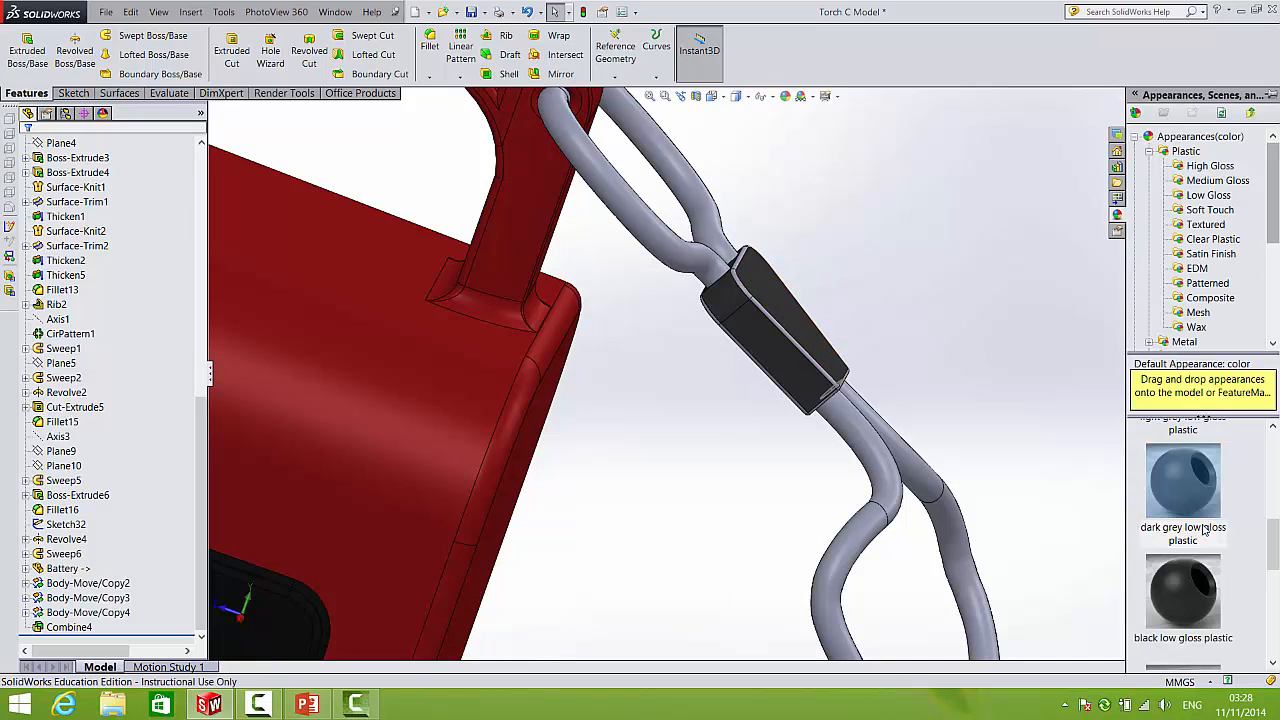
{"action": "left_click_drag", "start_coordinate": [1201, 586], "coordinate": [790, 338]}
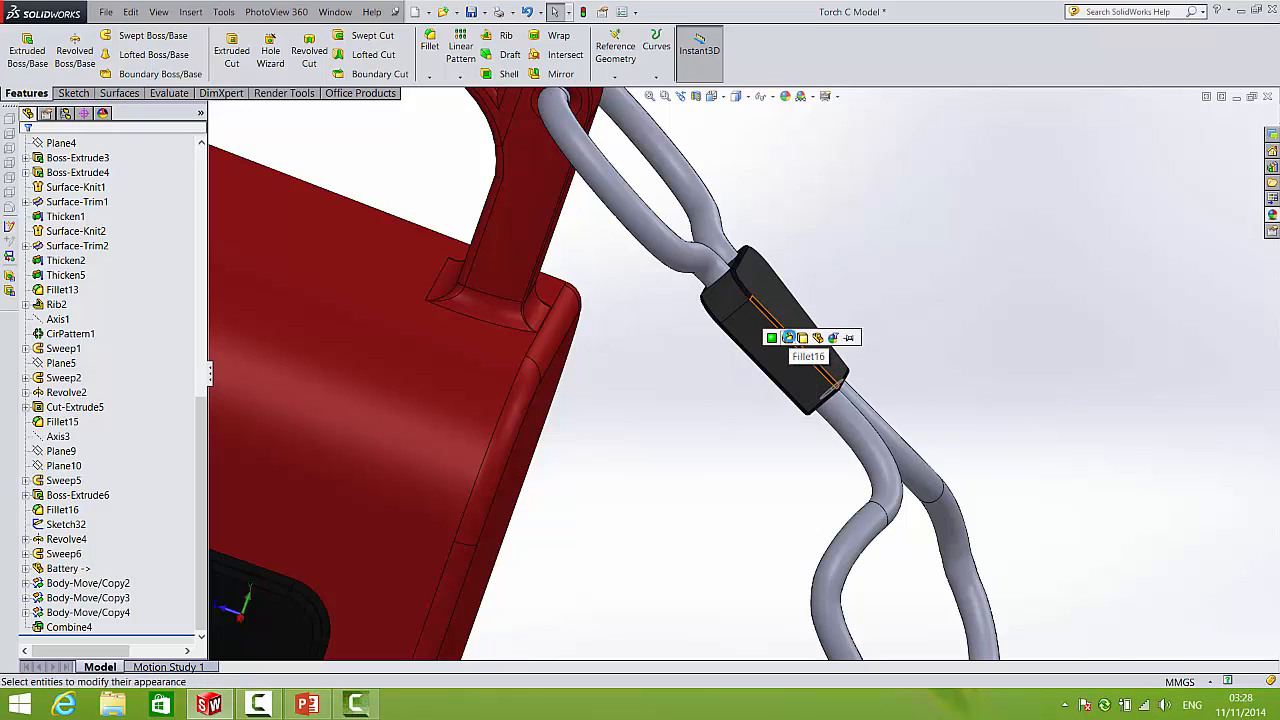
{"action": "left_click", "coordinate": [789, 338]}
- Apply the white cotton cloth appearance to the long loop of the wrist cord and to the short loop through the handle
{"action": "scroll", "coordinate": [870, 415], "scroll_direction": "up", "scroll_amount": 6}
{"action": "scroll", "coordinate": [829, 439], "scroll_direction": "down", "scroll_amount": 2}
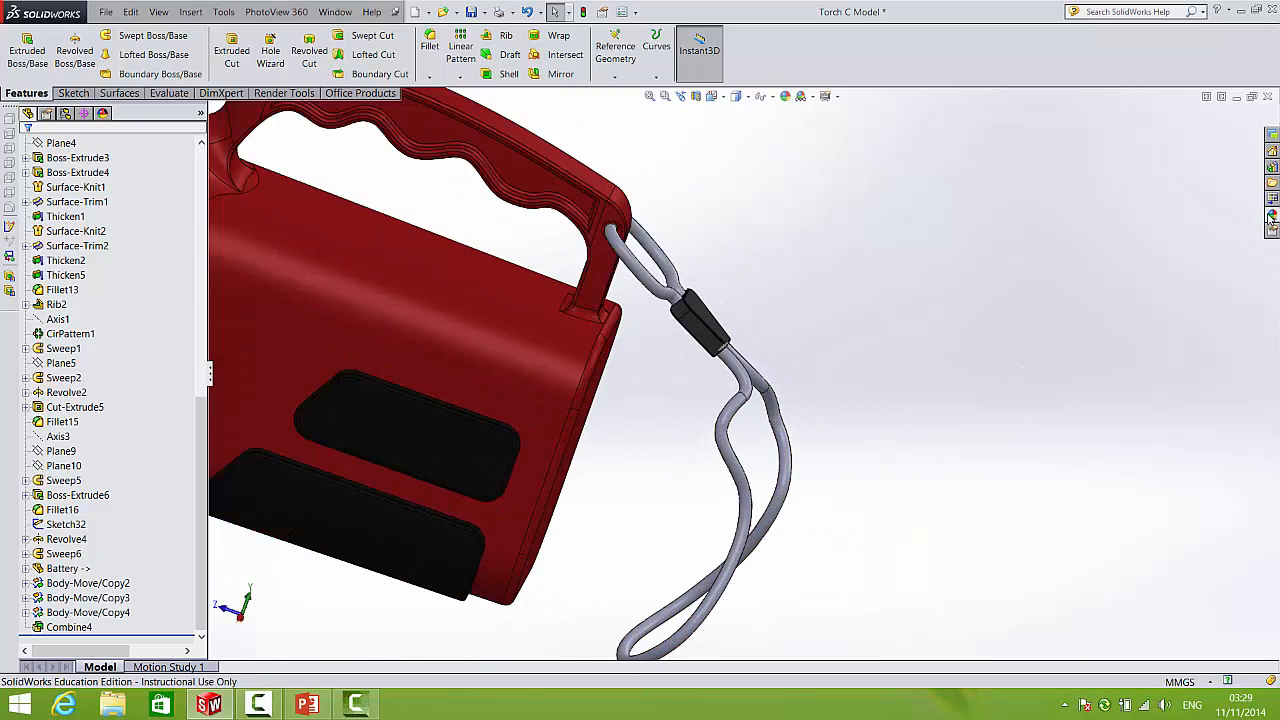
{"action": "left_click", "coordinate": [1270, 218]}
{"action": "double_click", "coordinate": [1164, 153]}
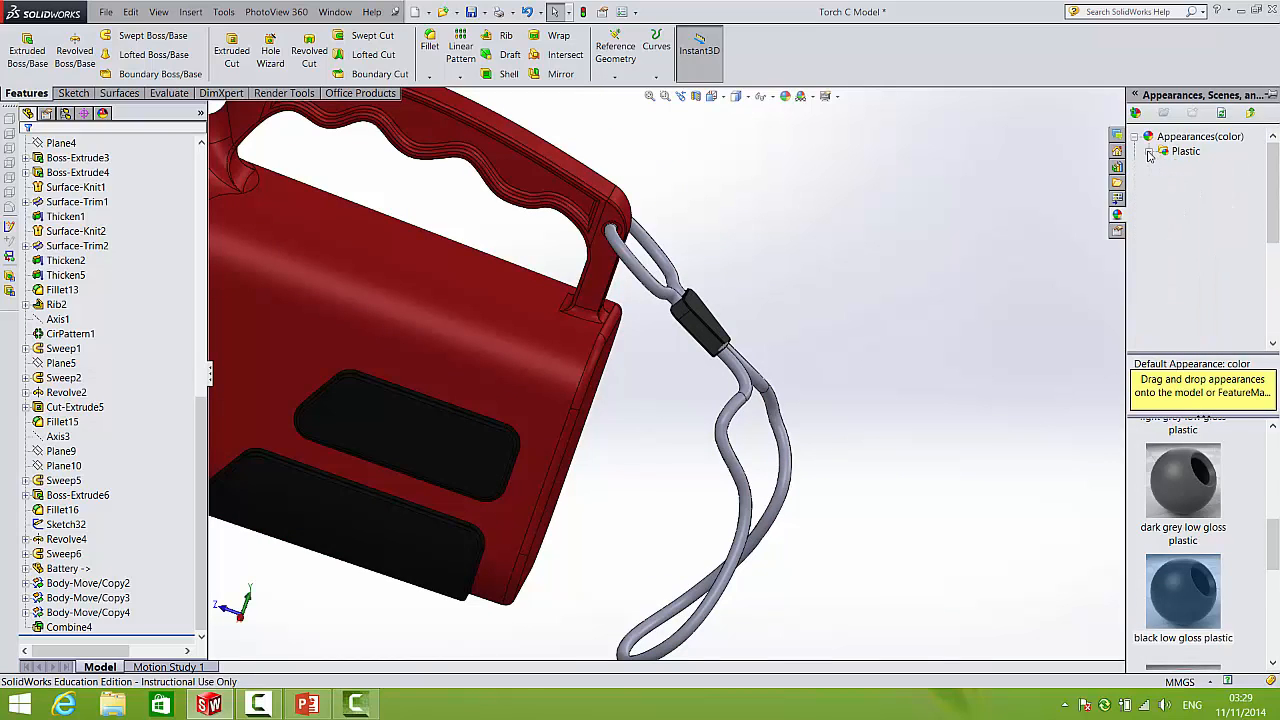
{"action": "left_click", "coordinate": [1149, 298]}
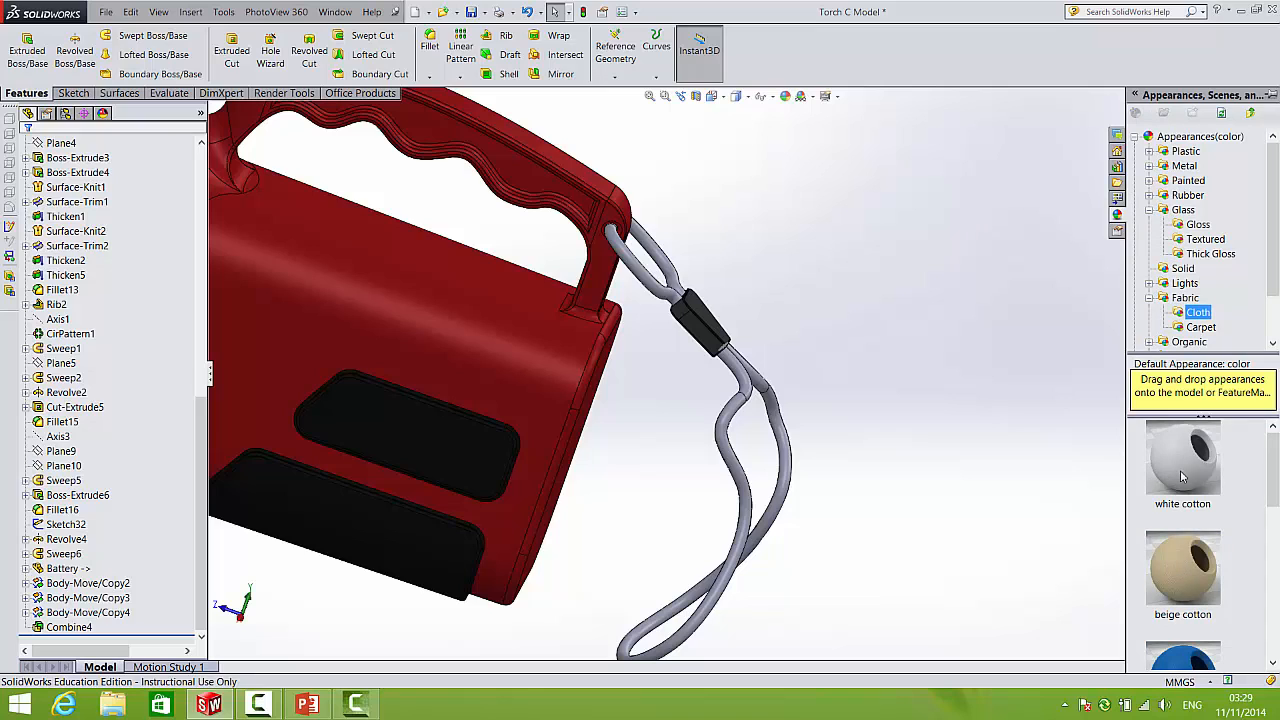
{"action": "left_click_drag", "start_coordinate": [1170, 470], "coordinate": [731, 412]}
{"action": "left_click", "coordinate": [729, 412]}
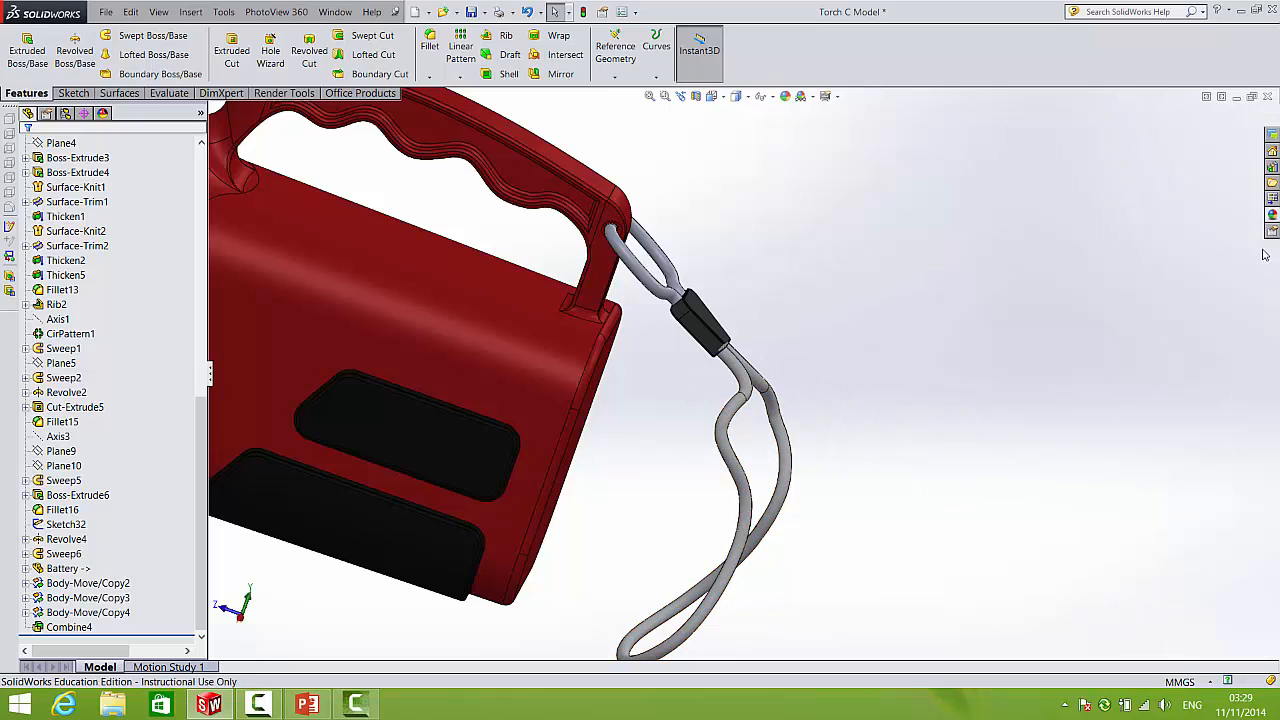
{"action": "left_click", "coordinate": [1271, 218]}
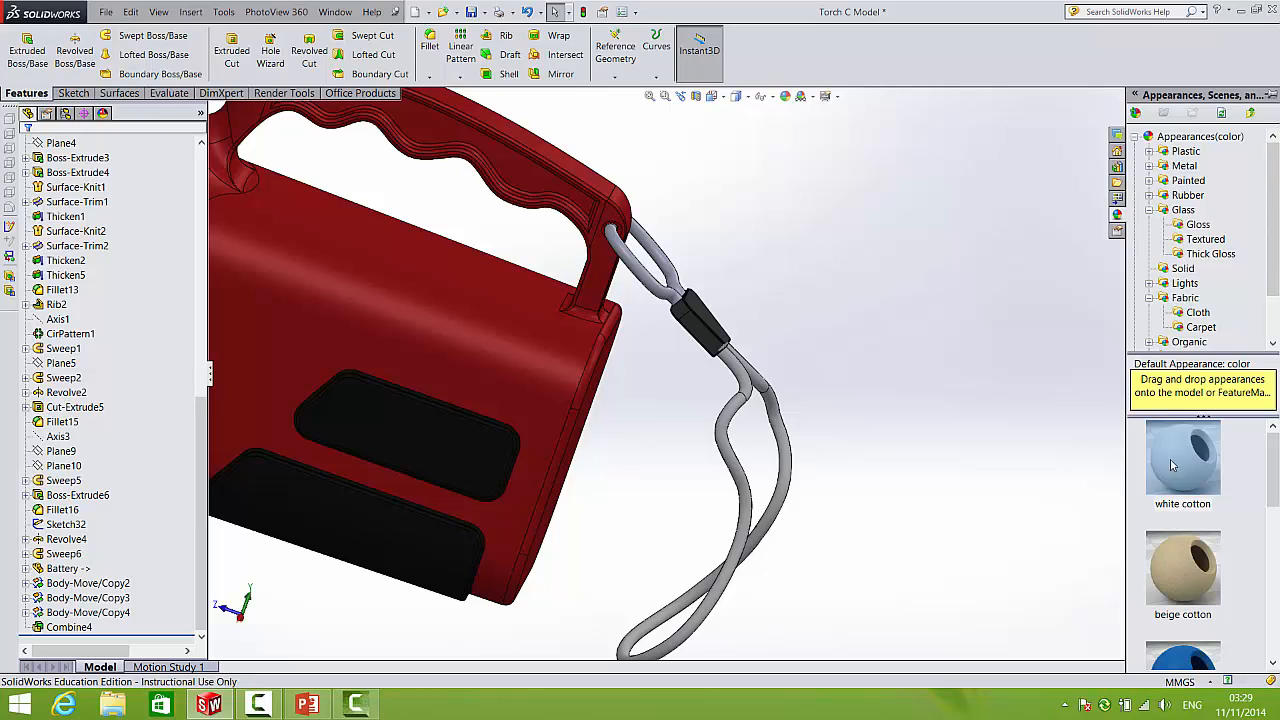
{"action": "left_click_drag", "start_coordinate": [1174, 465], "coordinate": [675, 288]}
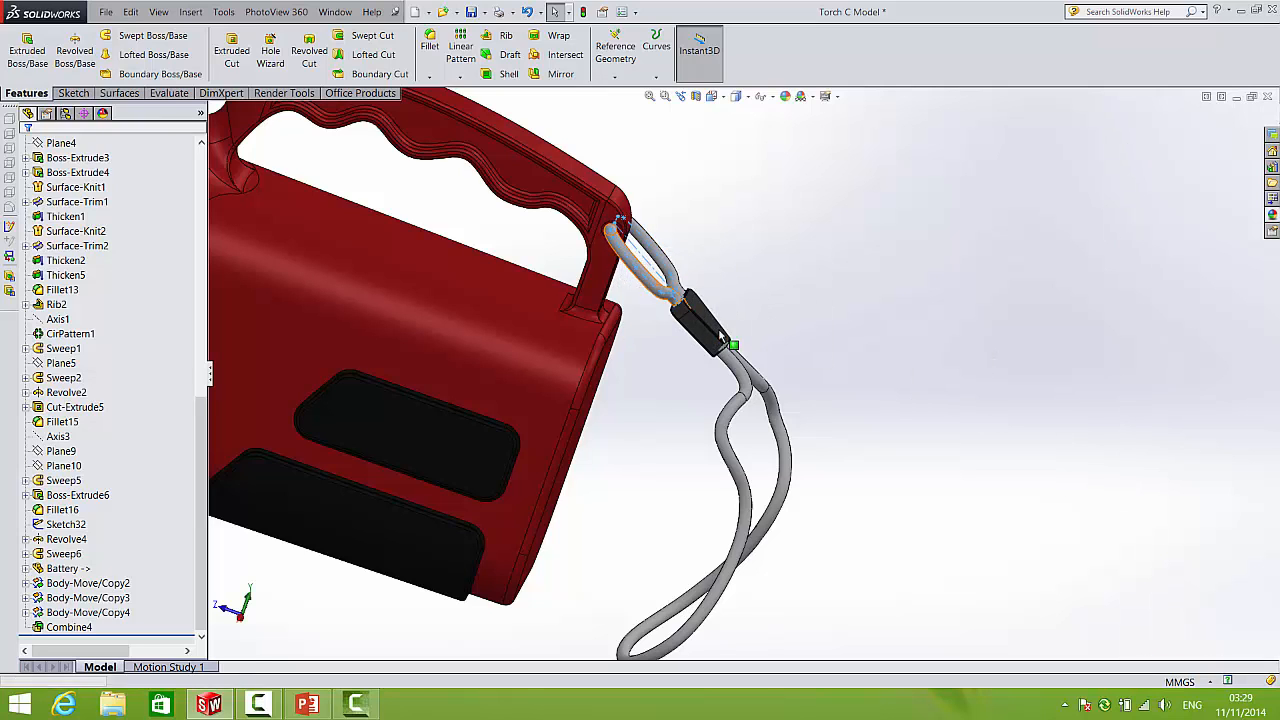
- Apply an appearance from the gloss glass category to the reflector body inside the torch head
{"action": "scroll", "coordinate": [718, 330], "scroll_direction": "up", "scroll_amount": 9}
{"action": "middle_click_drag", "start_coordinate": [572, 378], "coordinate": [629, 367]}
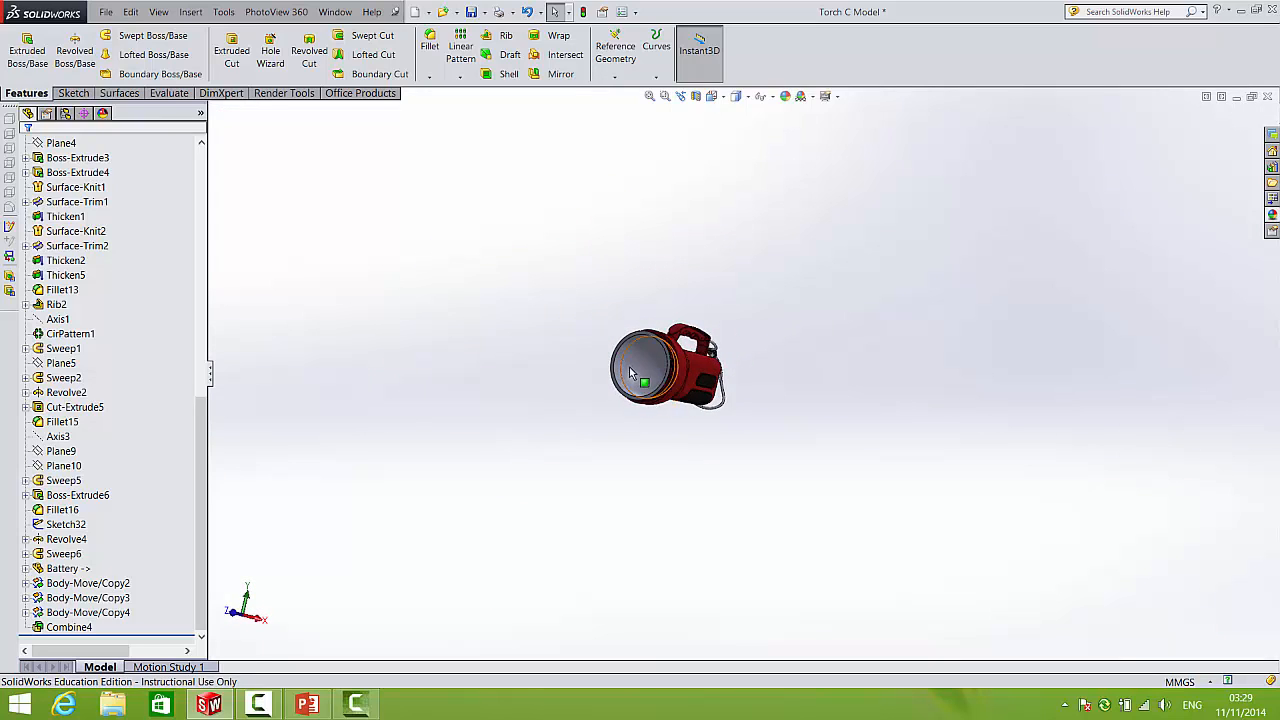
{"action": "scroll", "coordinate": [630, 373], "scroll_direction": "down", "scroll_amount": 5}
{"action": "left_click", "coordinate": [1272, 218]}
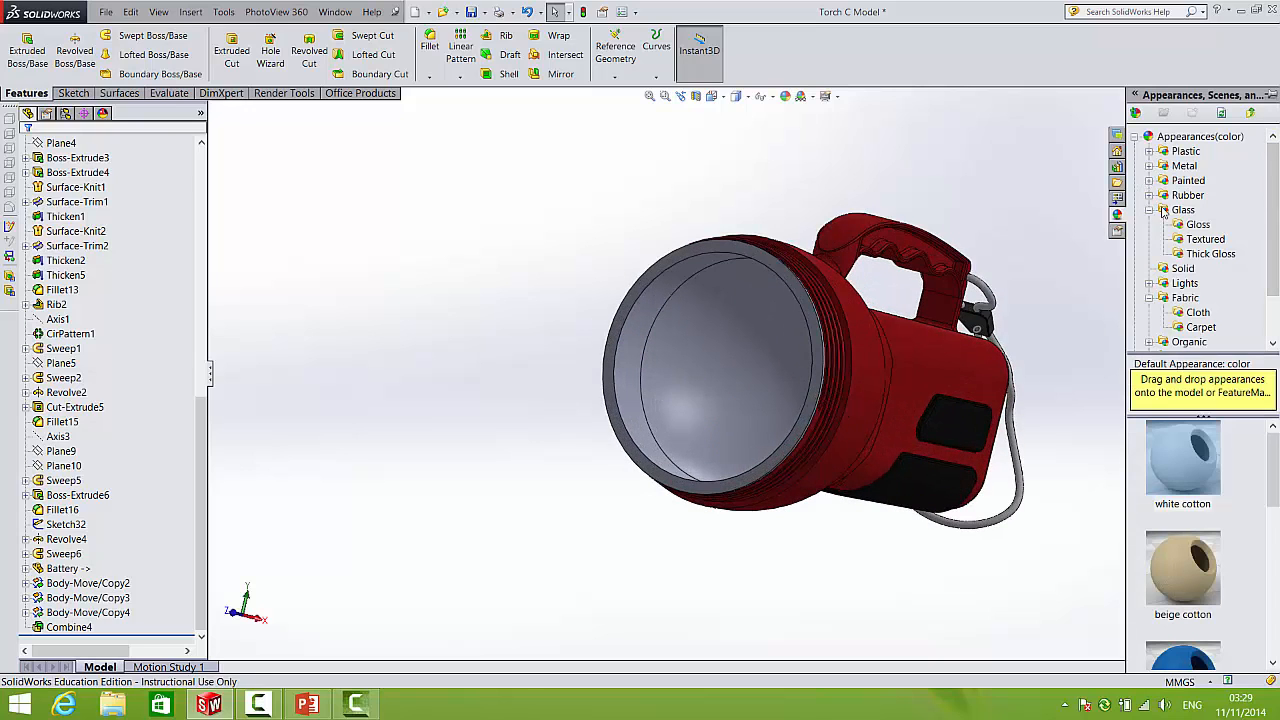
{"action": "left_click", "coordinate": [1198, 224]}
{"action": "left_click_drag", "start_coordinate": [1272, 470], "coordinate": [1273, 566]}
{"action": "left_click_drag", "start_coordinate": [1195, 483], "coordinate": [743, 338]}
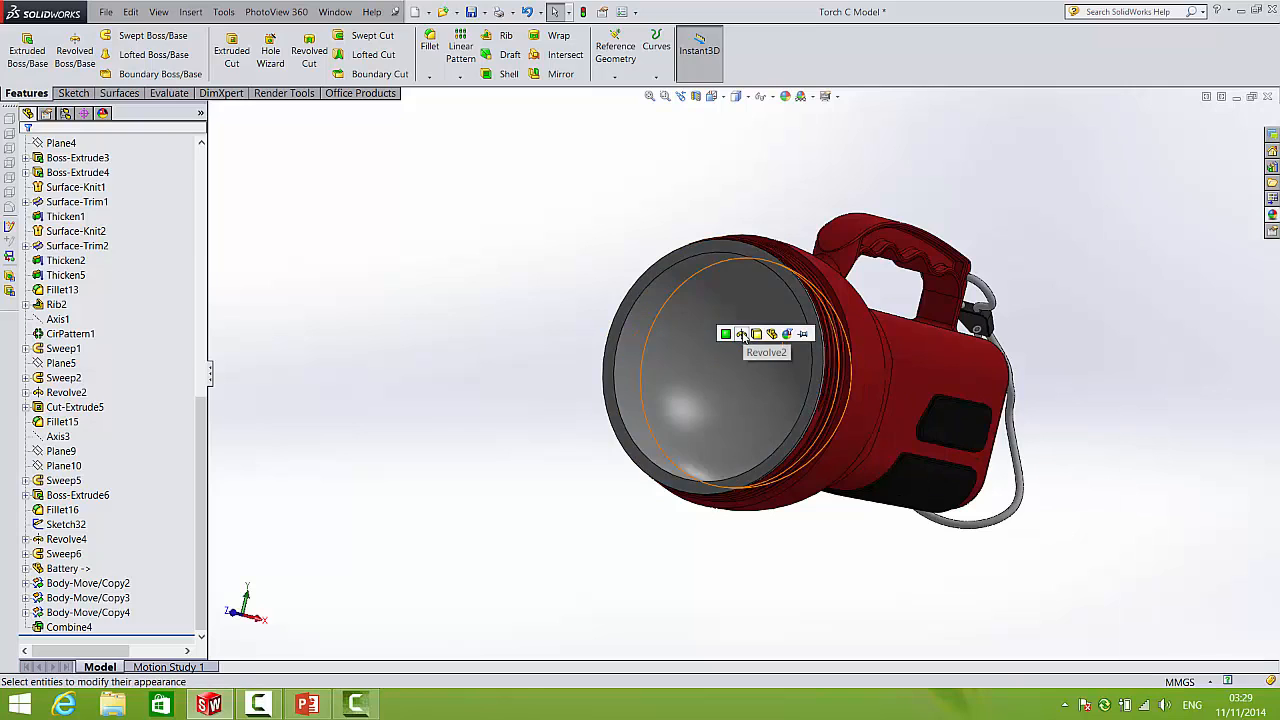
{"action": "left_click", "coordinate": [757, 334]}
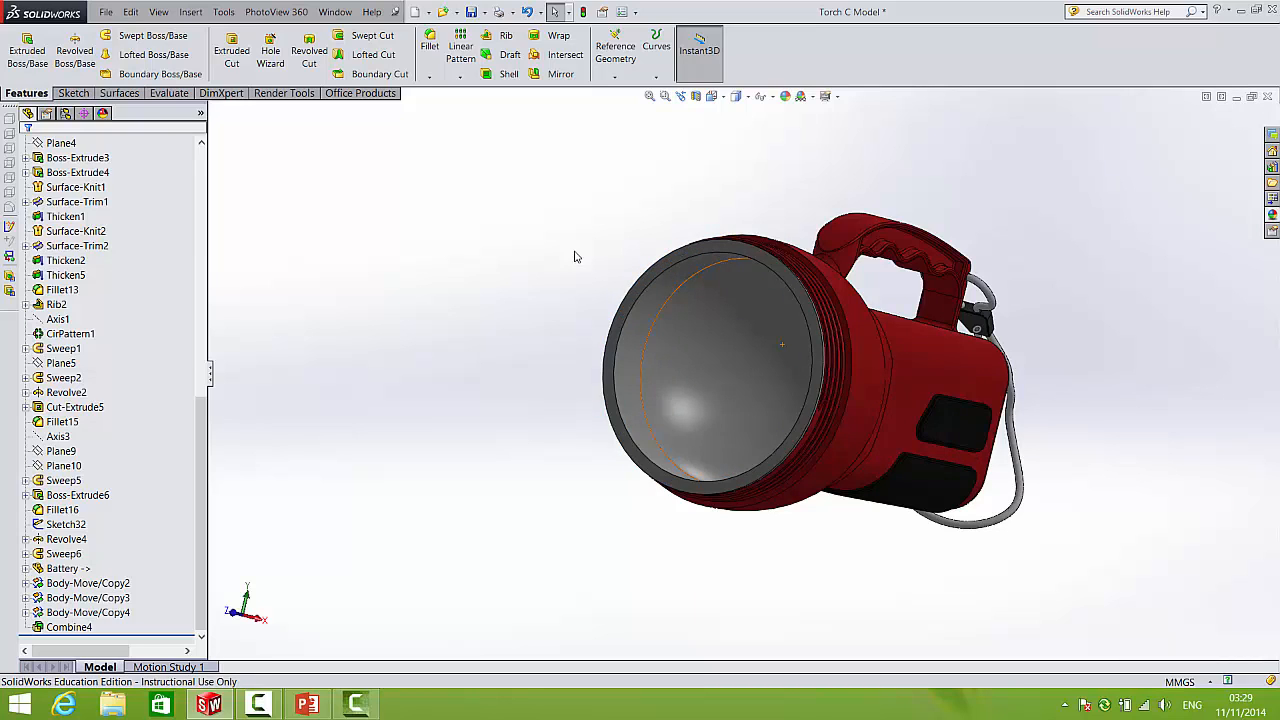
- Switch to the PowerPoint presentation and move the GMIT logo slightly left near the top of the slide
{"action": "middle_click_drag", "start_coordinate": [575, 257], "coordinate": [852, 404]}
{"action": "scroll", "coordinate": [852, 404], "scroll_direction": "down", "scroll_amount": 6}
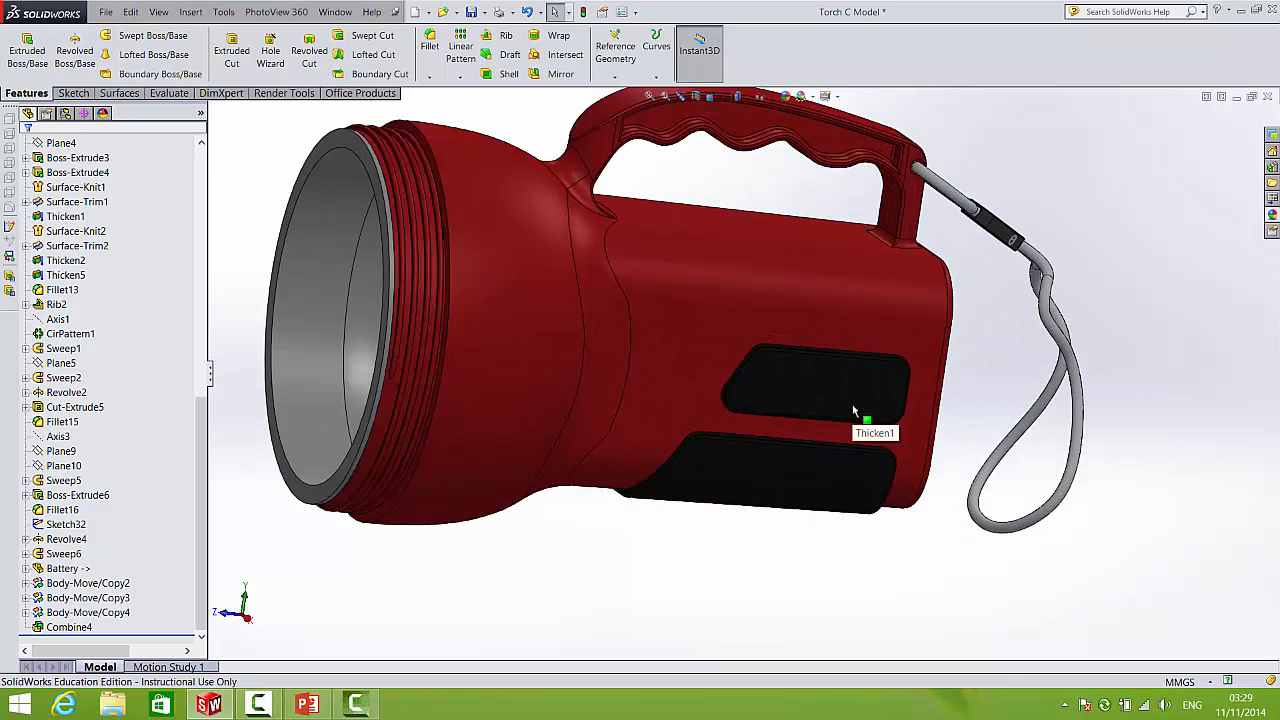
{"action": "scroll", "coordinate": [836, 405], "scroll_direction": "down", "scroll_amount": 2}
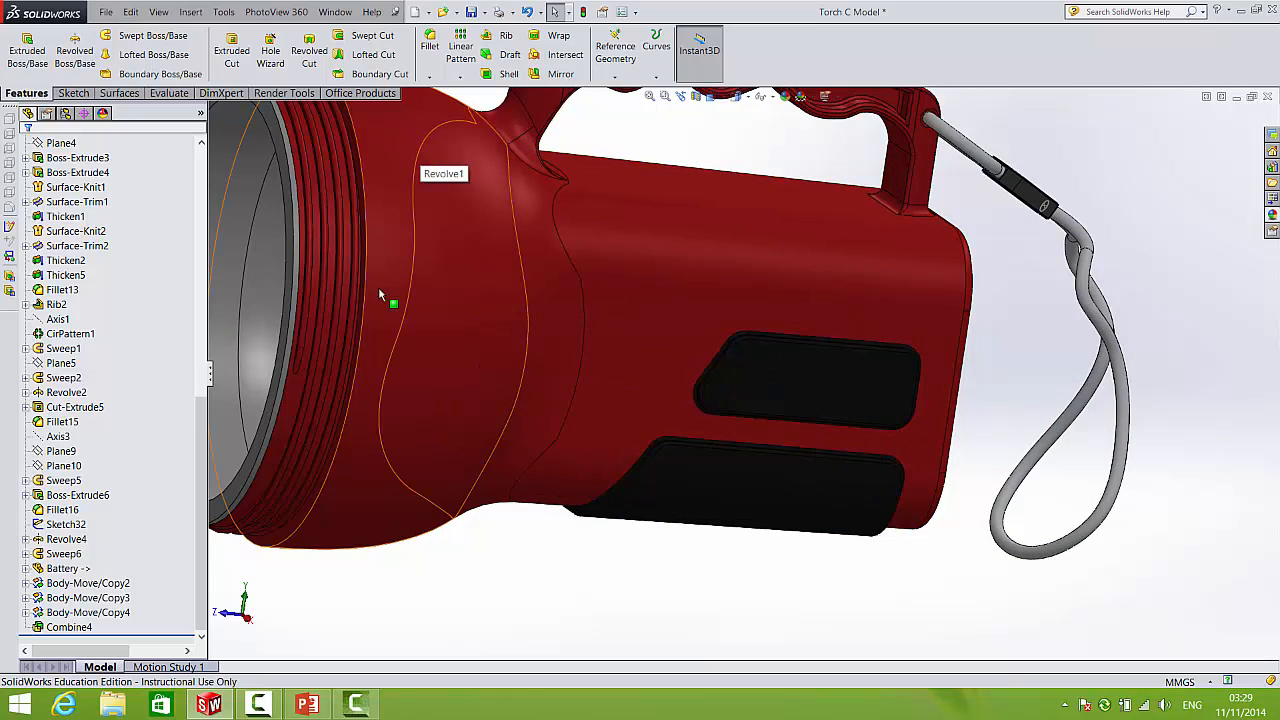
{"action": "left_click", "coordinate": [307, 706]}
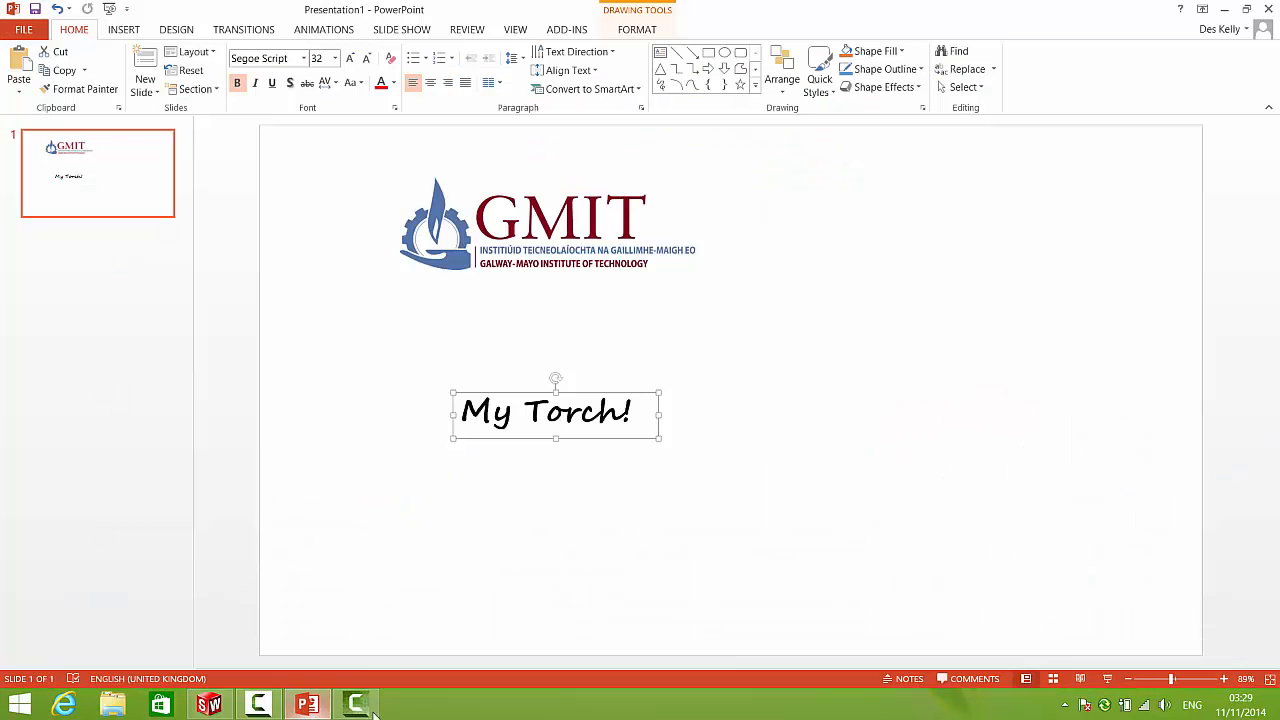
{"action": "scroll", "coordinate": [489, 282], "scroll_direction": "up", "scroll_amount": 1, "text": "ctrl"}
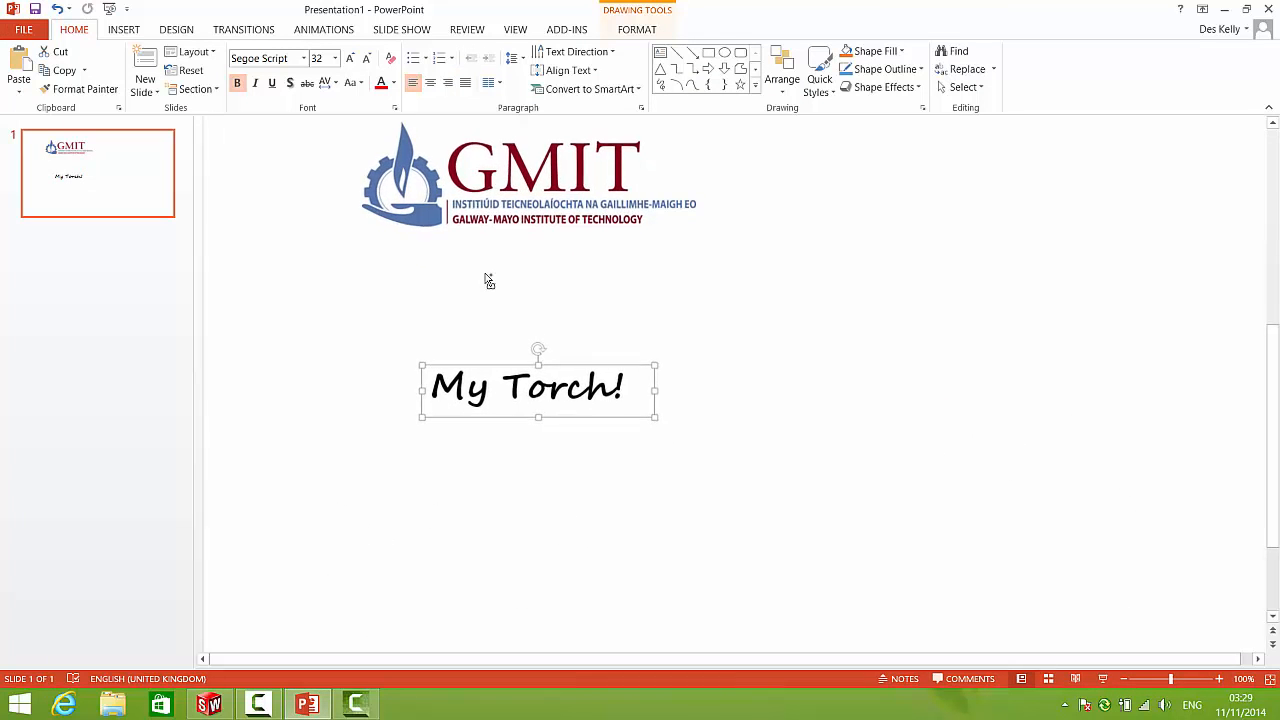
{"action": "scroll", "coordinate": [489, 282], "scroll_direction": "down", "scroll_amount": 2, "text": "ctrl"}
{"action": "left_click_drag", "start_coordinate": [455, 270], "coordinate": [405, 309]}
{"action": "left_click_drag", "start_coordinate": [573, 270], "coordinate": [571, 221]}
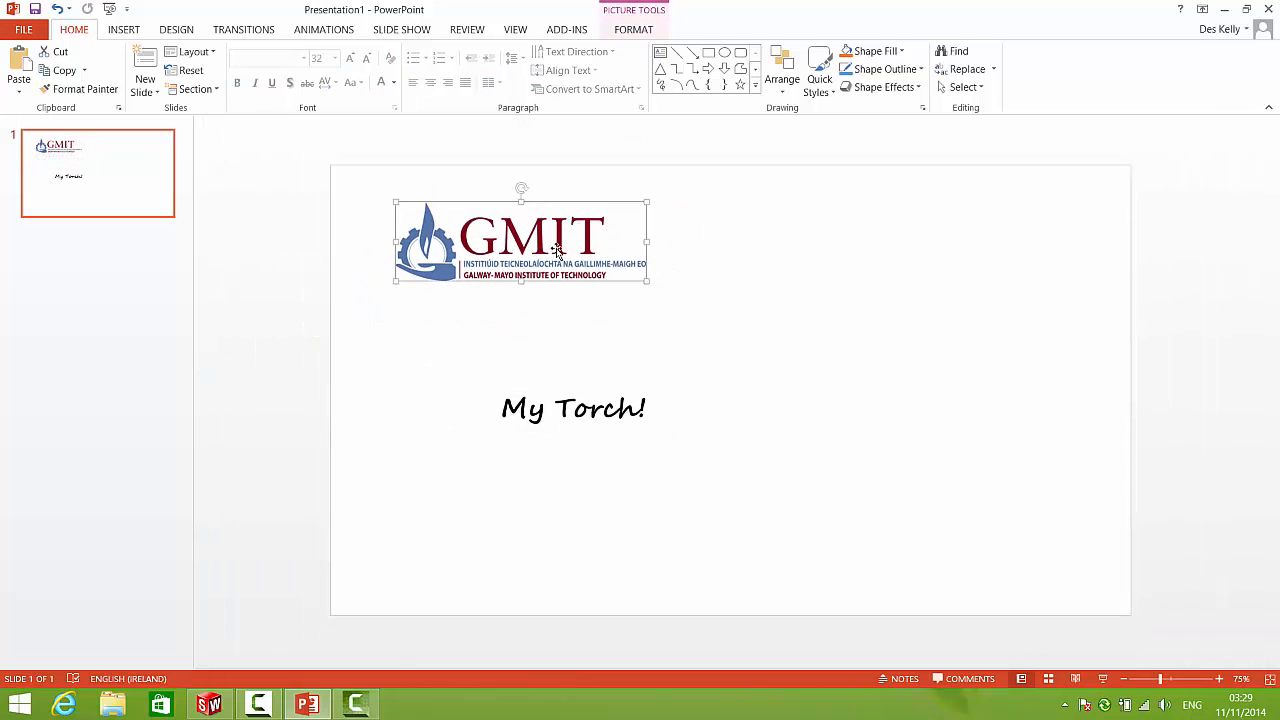
- Format the slide background with a solid mid-grey fill
{"action": "right_click", "coordinate": [726, 309]}
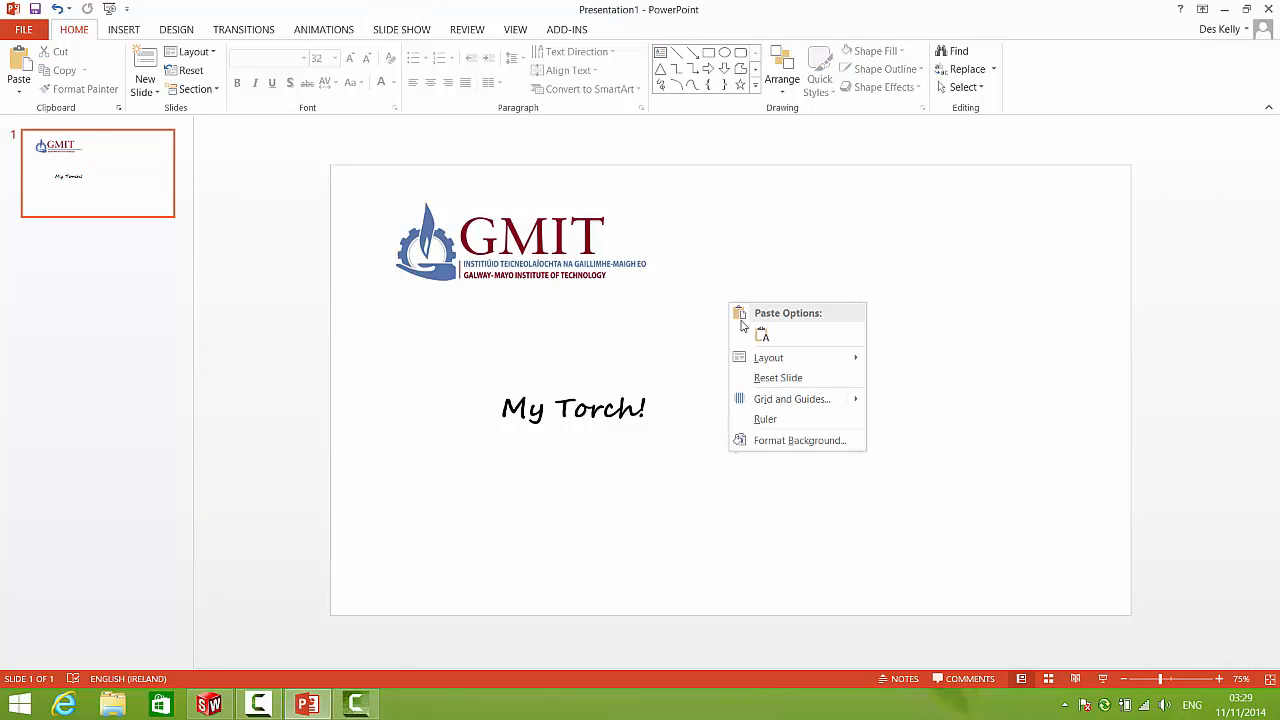
{"action": "left_click", "coordinate": [797, 444]}
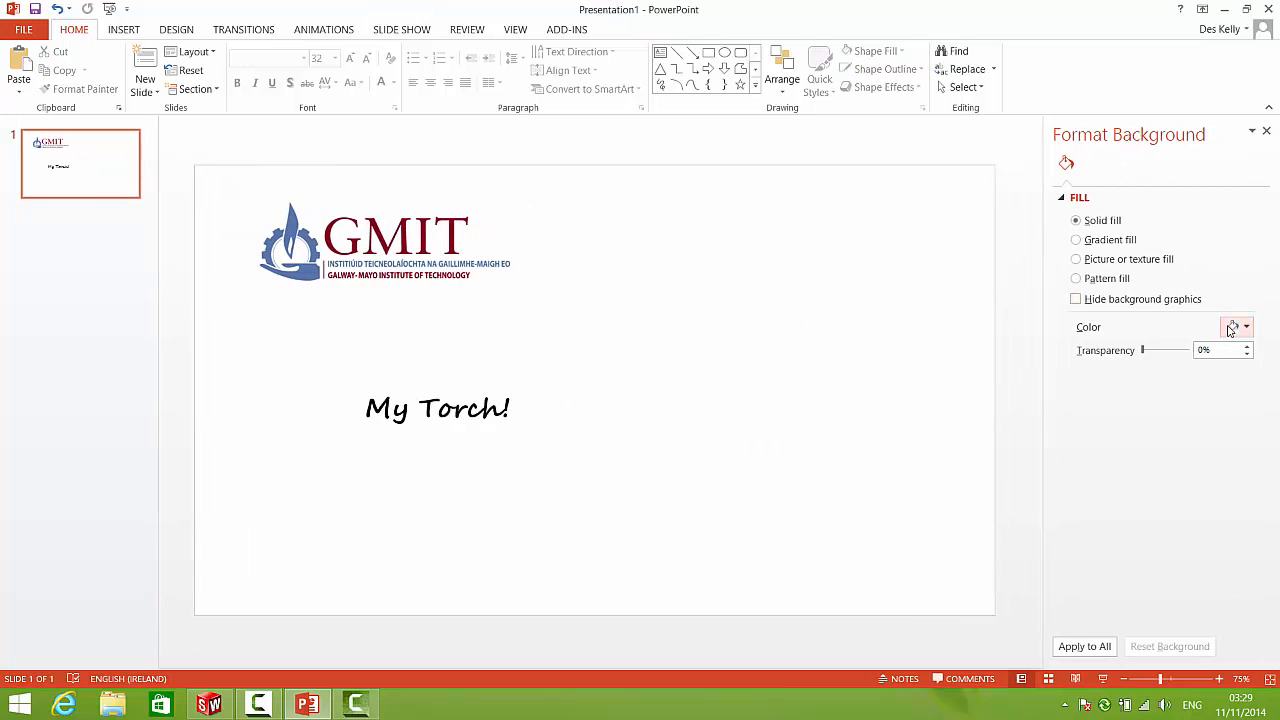
{"action": "left_click", "coordinate": [1234, 328]}
{"action": "left_click", "coordinate": [1157, 431]}
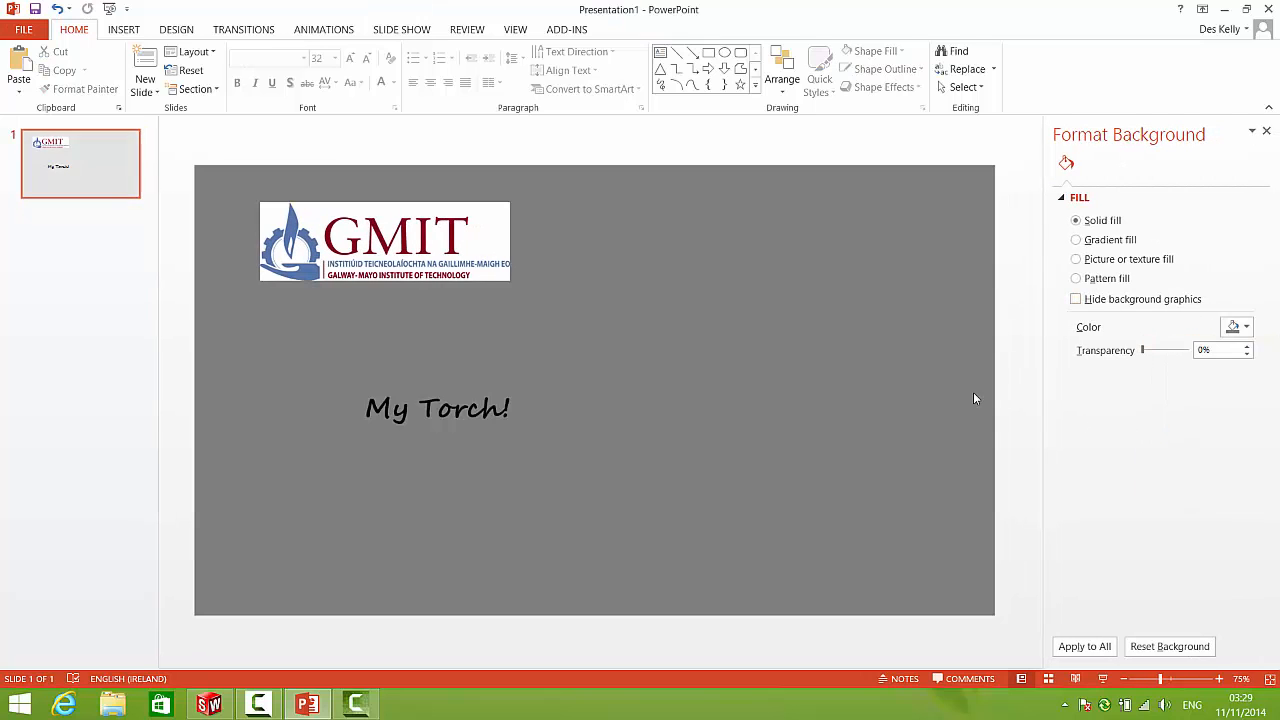
- Move the GMIT logo toward the middle of the slide and make its white background transparent
{"action": "left_click", "coordinate": [435, 257]}
{"action": "left_click_drag", "start_coordinate": [285, 196], "coordinate": [438, 257]}
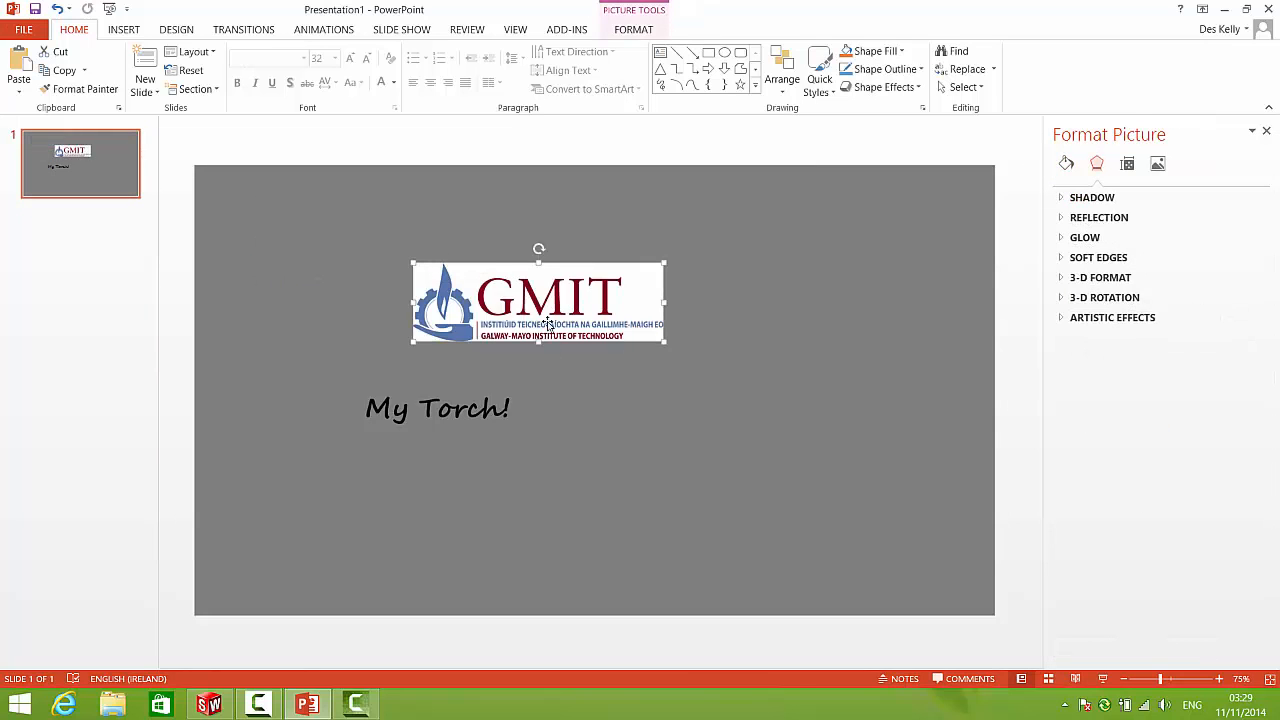
{"action": "double_click", "coordinate": [500, 310]}
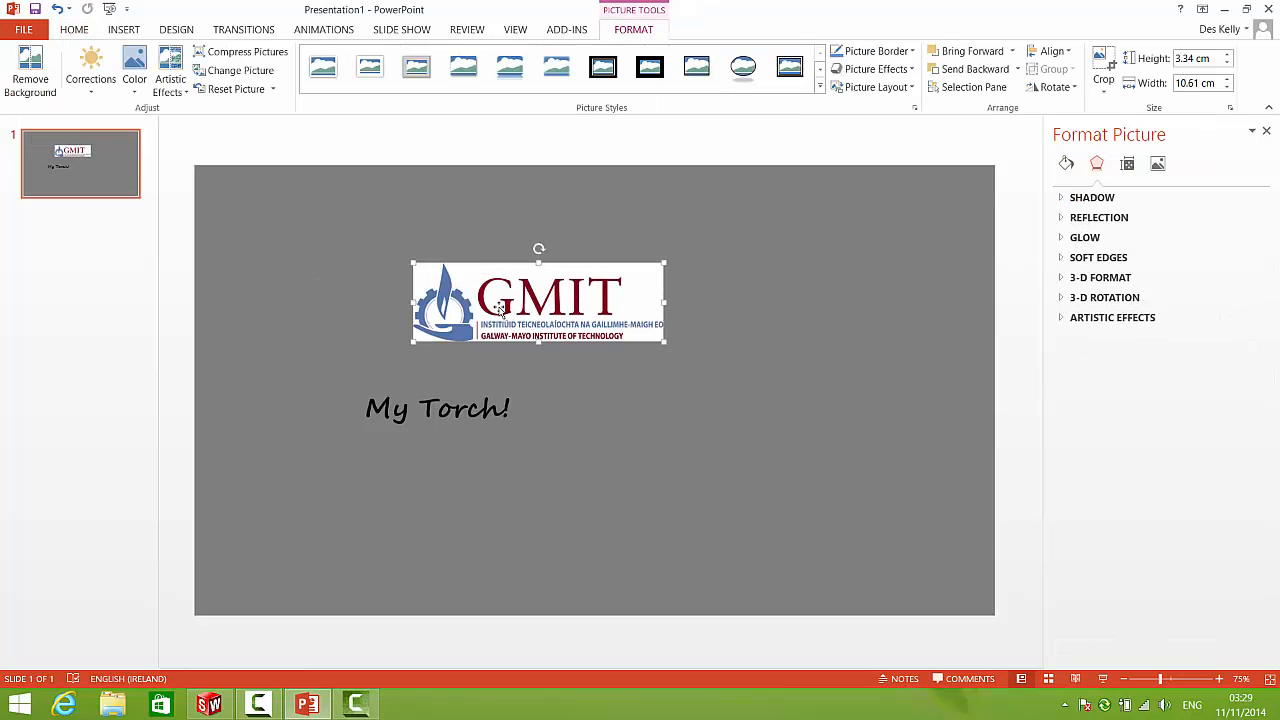
{"action": "left_click", "coordinate": [134, 78]}
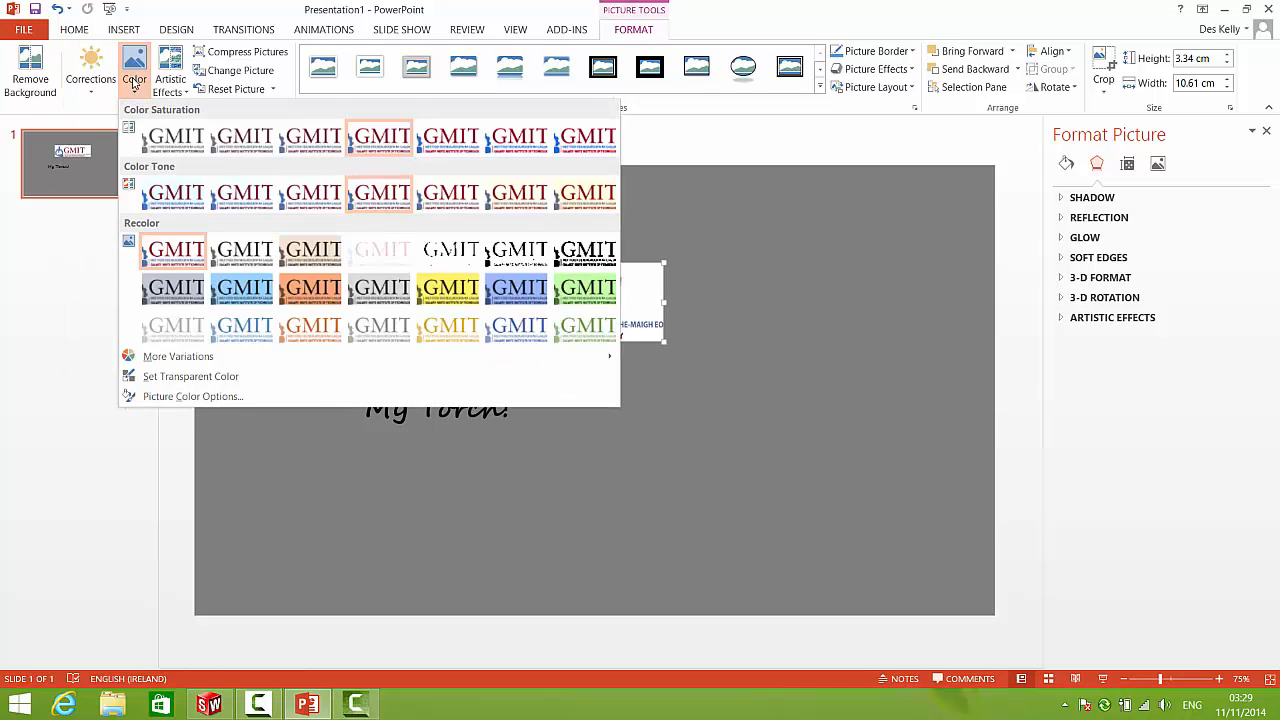
{"action": "left_click", "coordinate": [190, 377]}
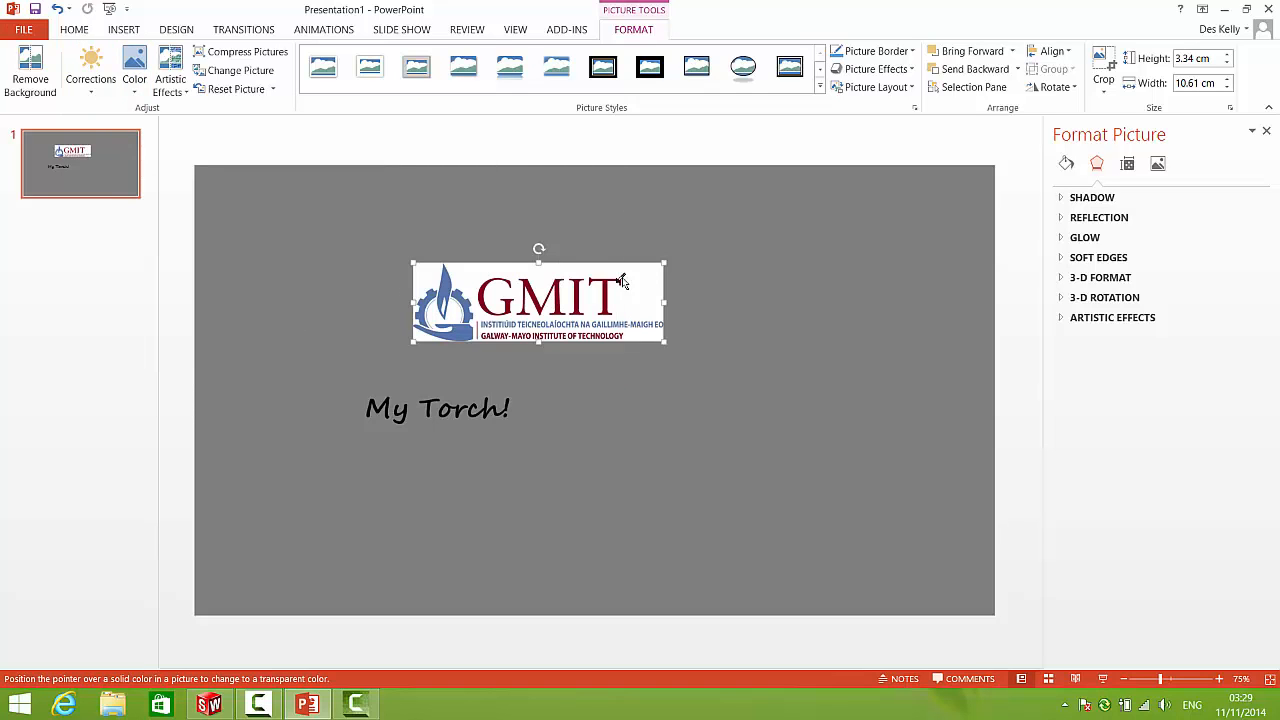
{"action": "left_click", "coordinate": [649, 287]}
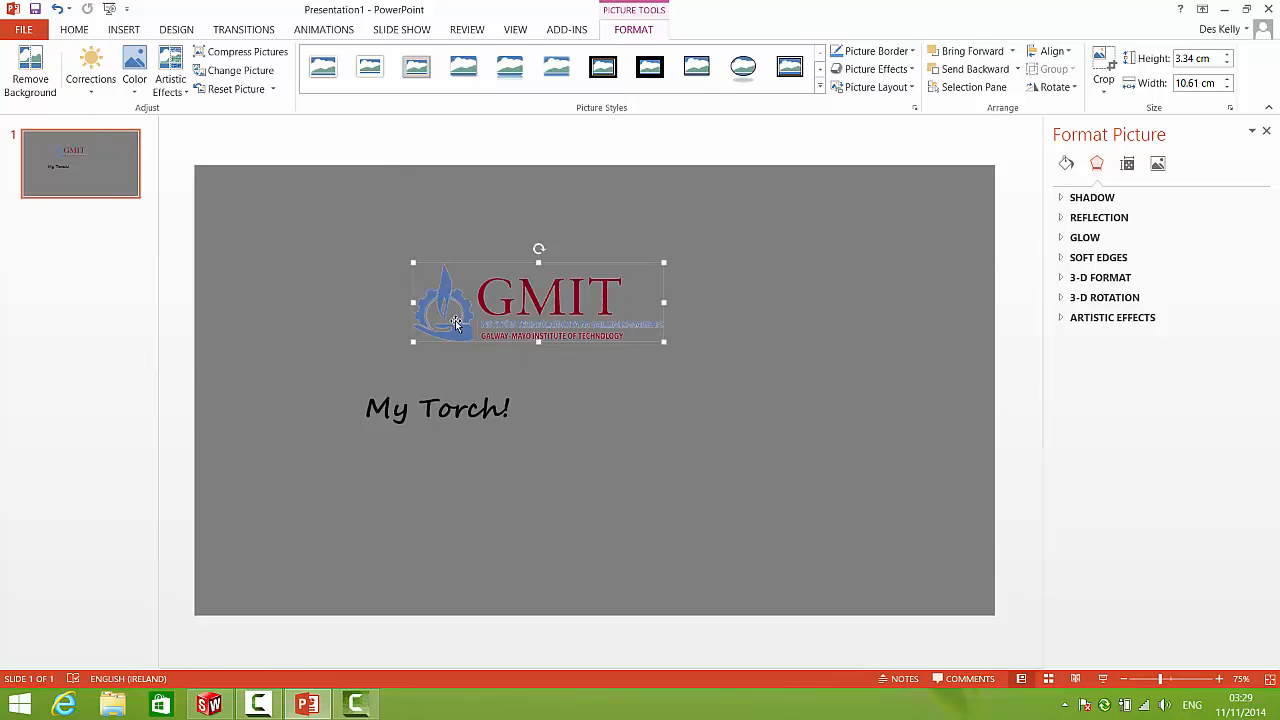
- Save the GMIT logo as a JPEG picture named logo in the TT SolidWorks 2015 folder and close the formatting pane
{"action": "right_click_drag", "start_coordinate": [446, 276], "coordinate": [447, 287]}
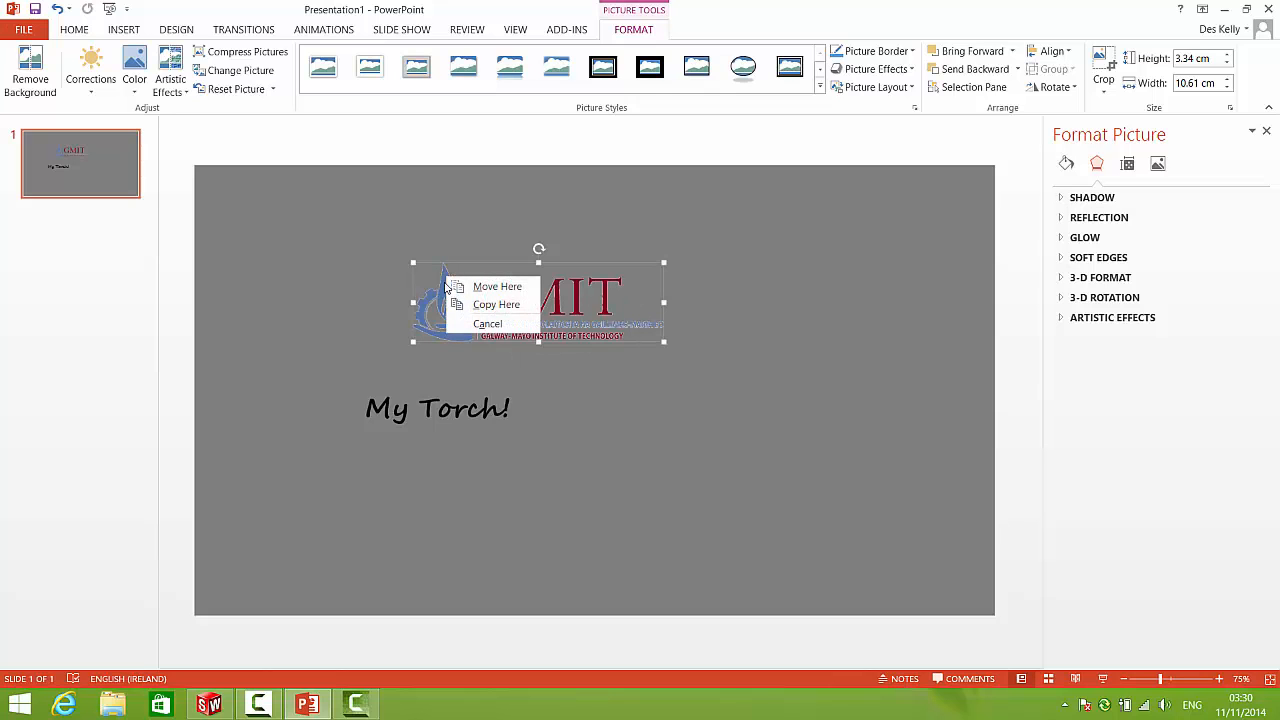
{"action": "left_click", "coordinate": [555, 169]}
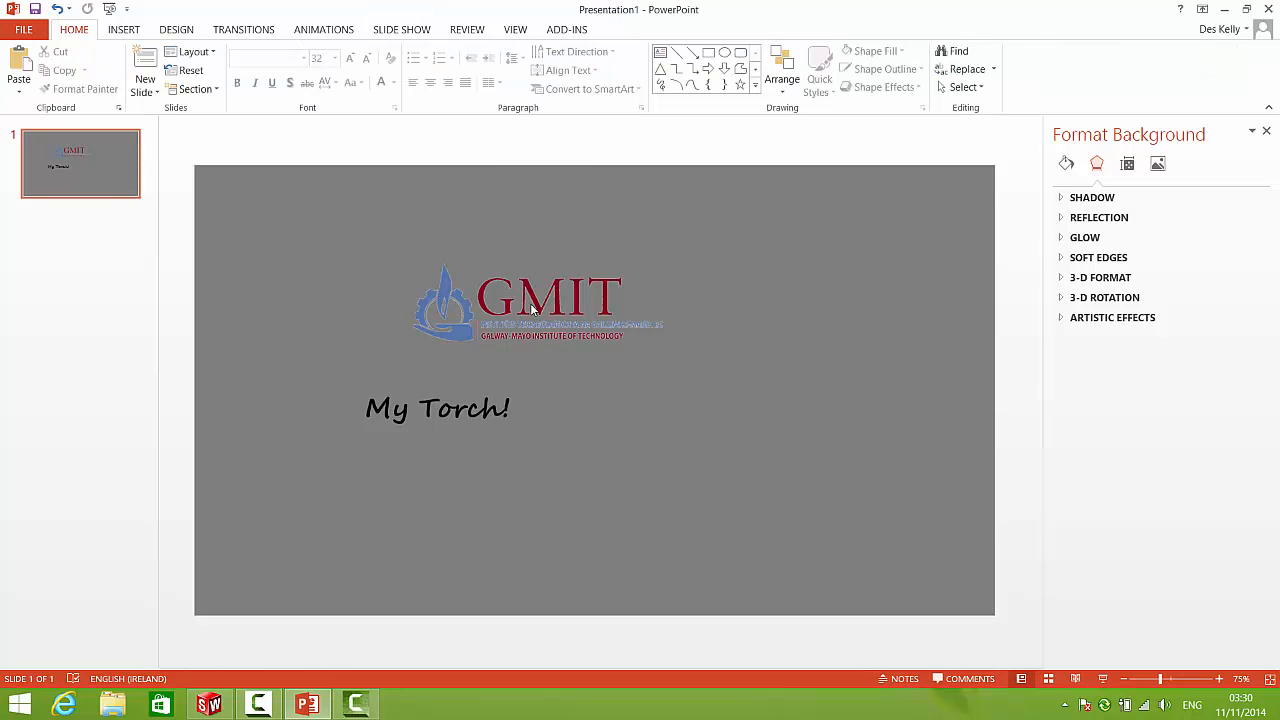
{"action": "left_click", "coordinate": [1265, 132]}
{"action": "right_click", "coordinate": [679, 297]}
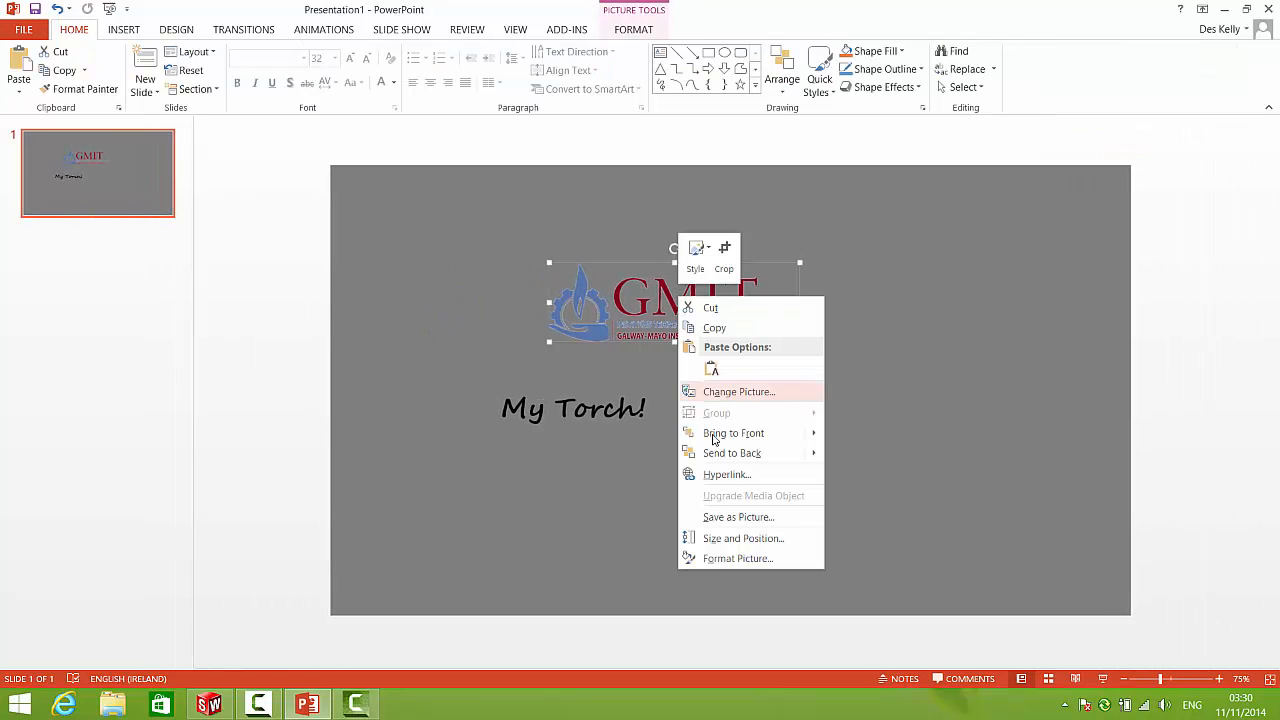
{"action": "left_click", "coordinate": [740, 517]}
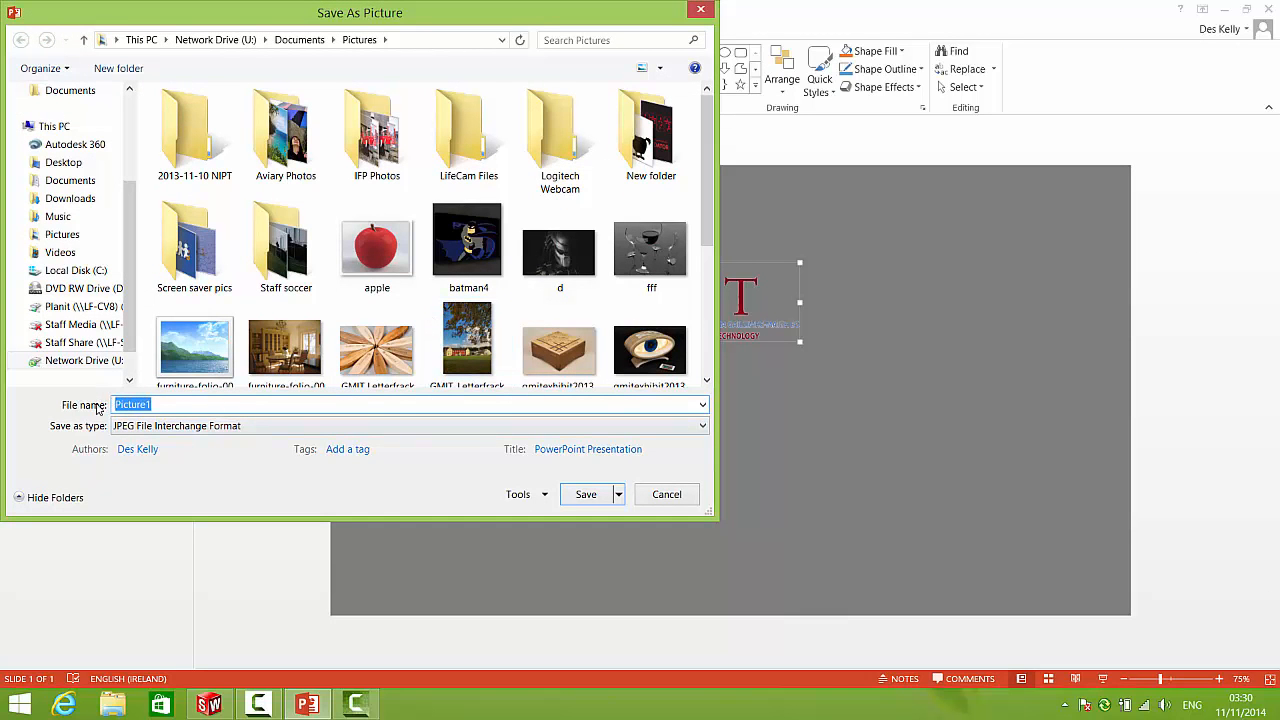
{"action": "type", "text": "logo"}
{"action": "left_click", "coordinate": [60, 163]}
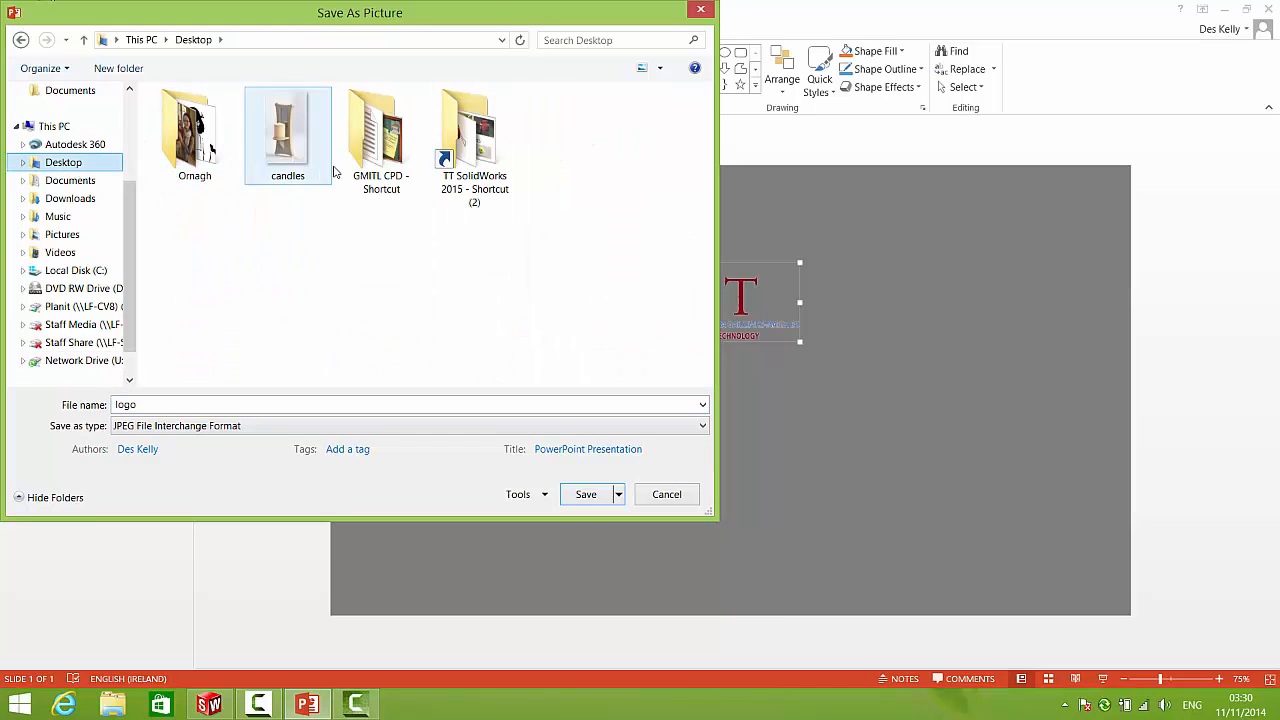
{"action": "double_click", "coordinate": [465, 160]}
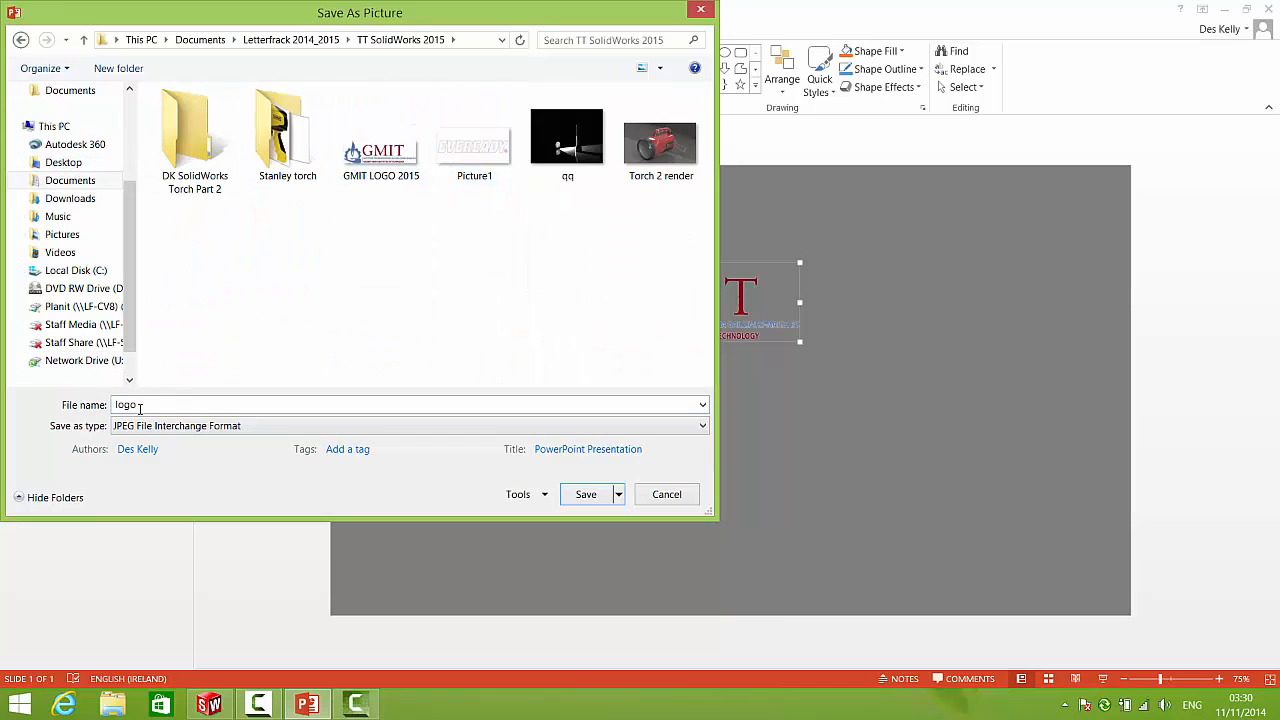
{"action": "left_click", "coordinate": [583, 494]}
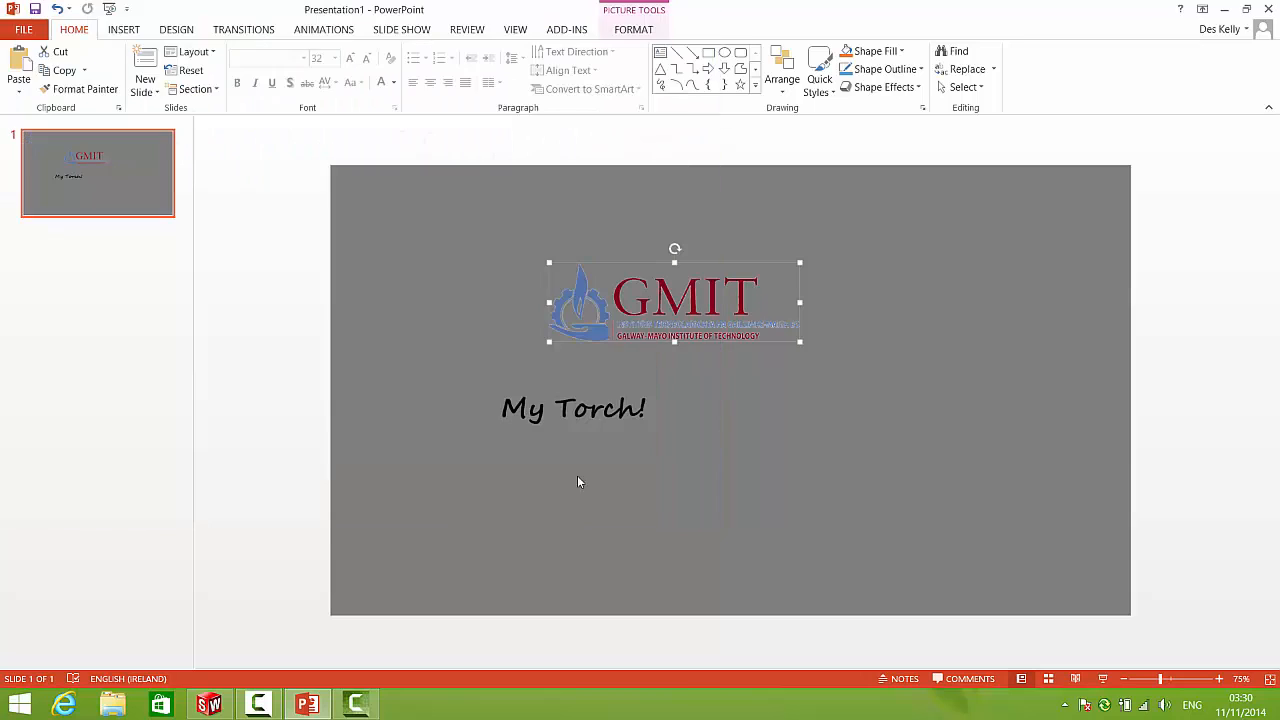
- Save the My Torch! text box as a PNG named Text box image in the TT SolidWorks 2015 folder and move it partly off the slide's left edge
{"action": "left_click", "coordinate": [606, 401]}
{"action": "left_click_drag", "start_coordinate": [611, 393], "coordinate": [423, 400]}
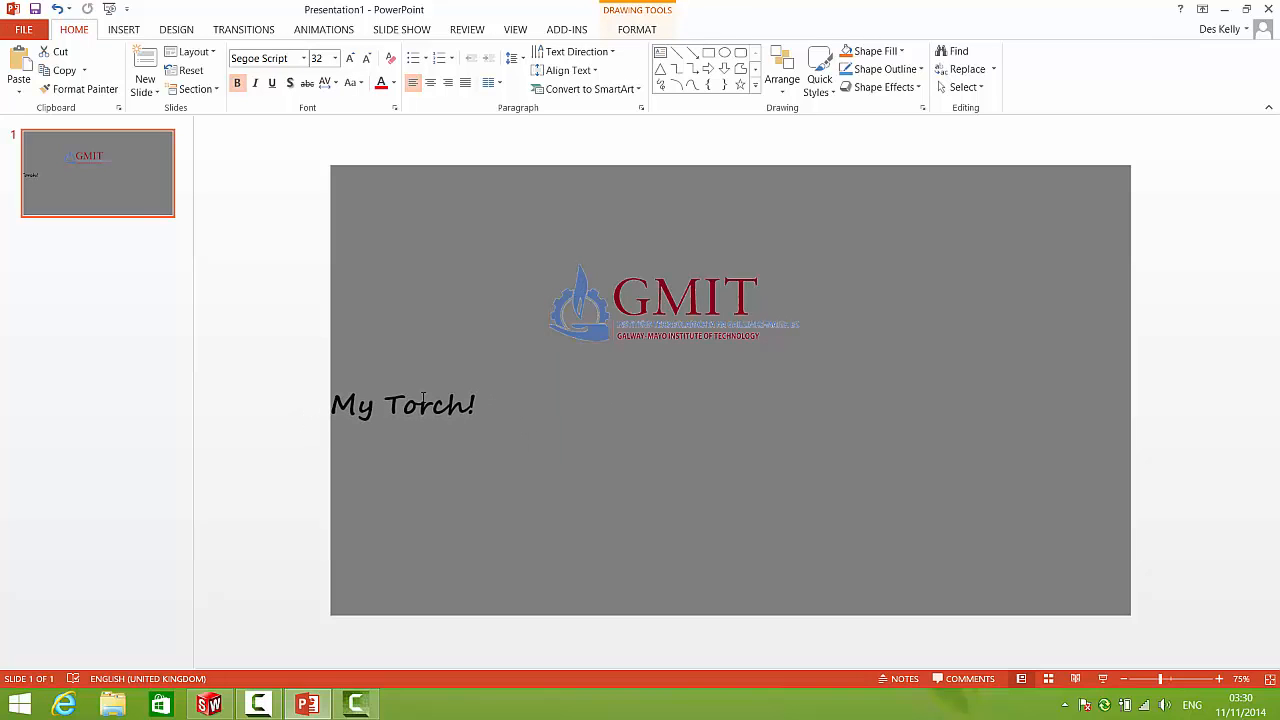
{"action": "right_click", "coordinate": [394, 390]}
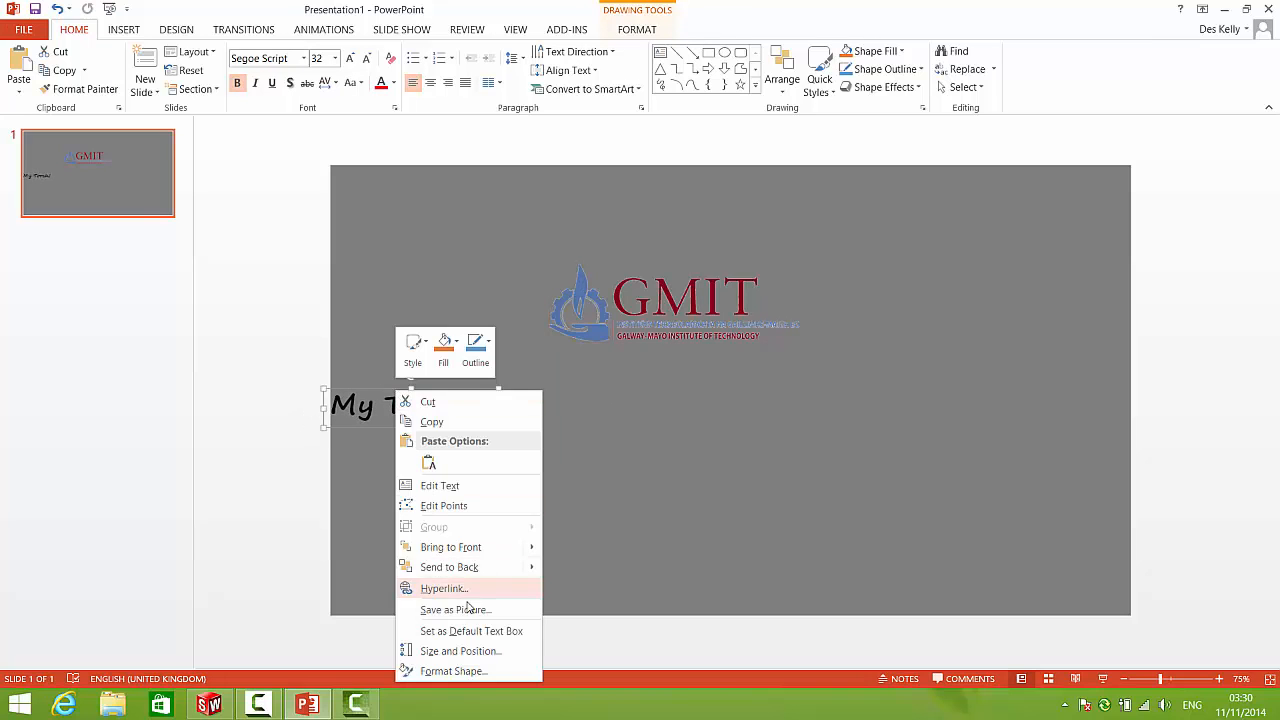
{"action": "key", "text": "Escape"}
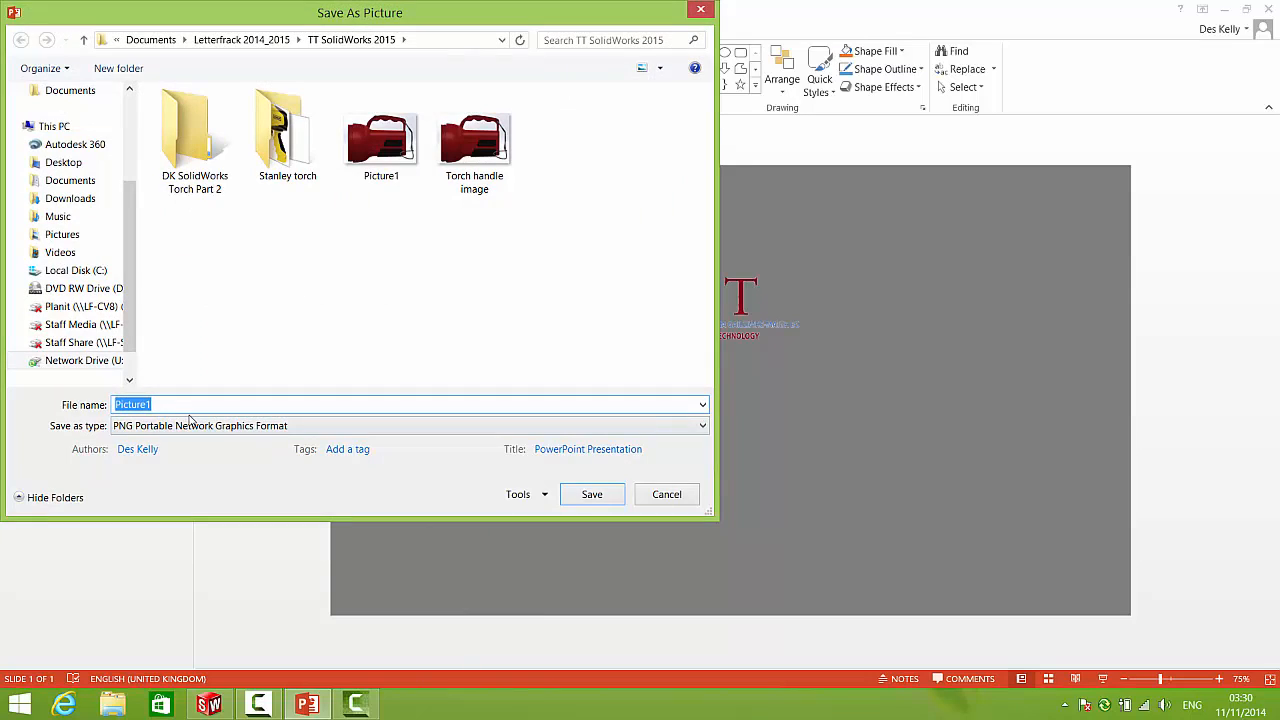
{"action": "type", "text": "Text box image"}
{"action": "scroll", "coordinate": [75, 135], "scroll_direction": "up", "scroll_amount": 5}
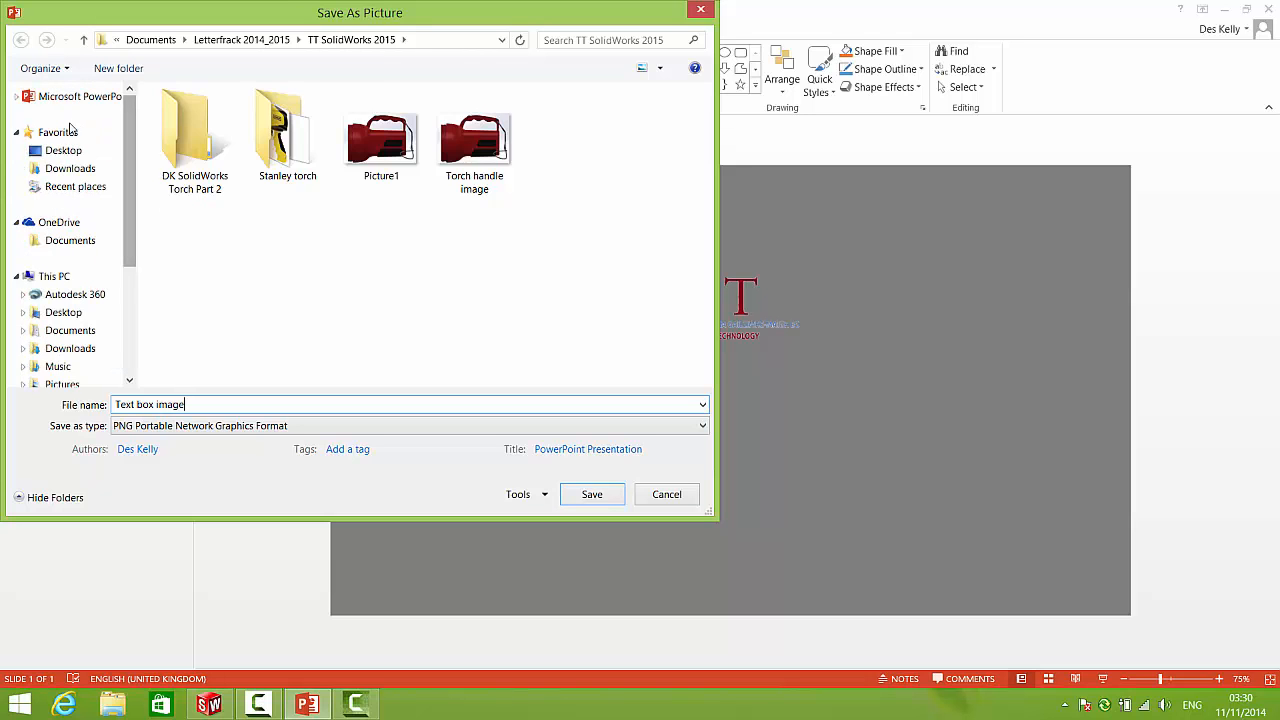
{"action": "left_click", "coordinate": [63, 151]}
{"action": "double_click", "coordinate": [450, 251]}
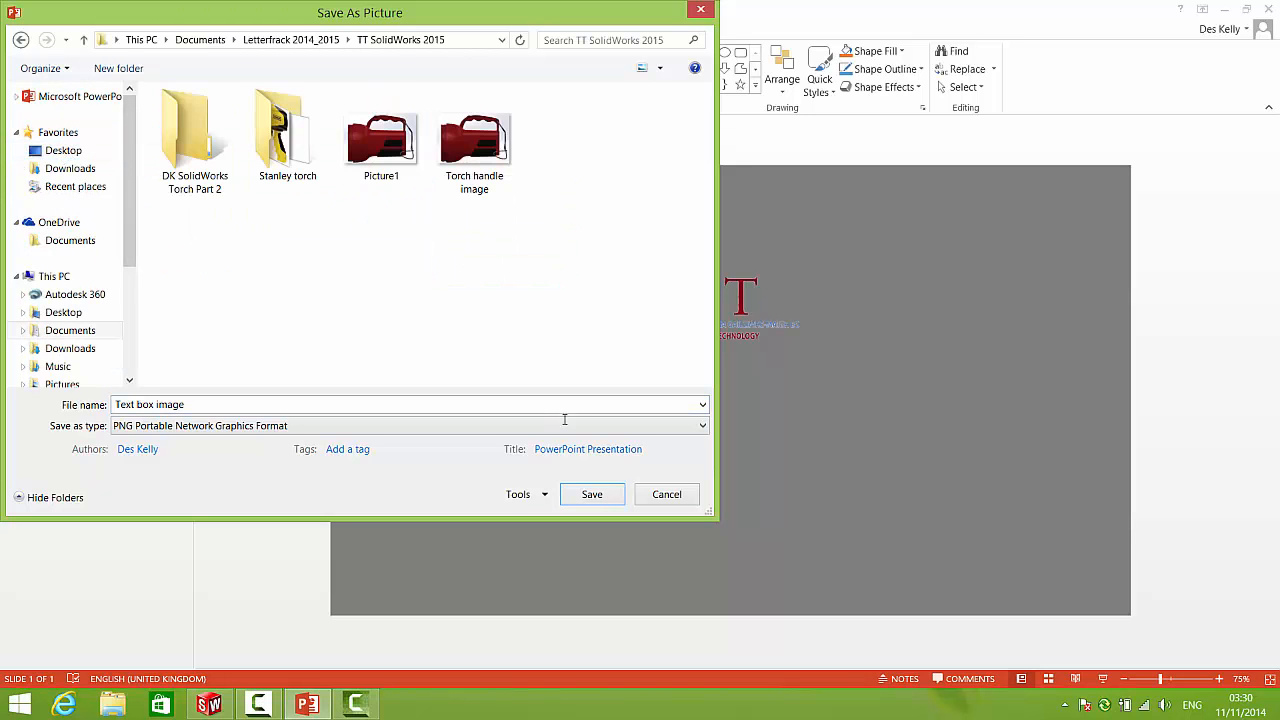
{"action": "left_click", "coordinate": [609, 498]}
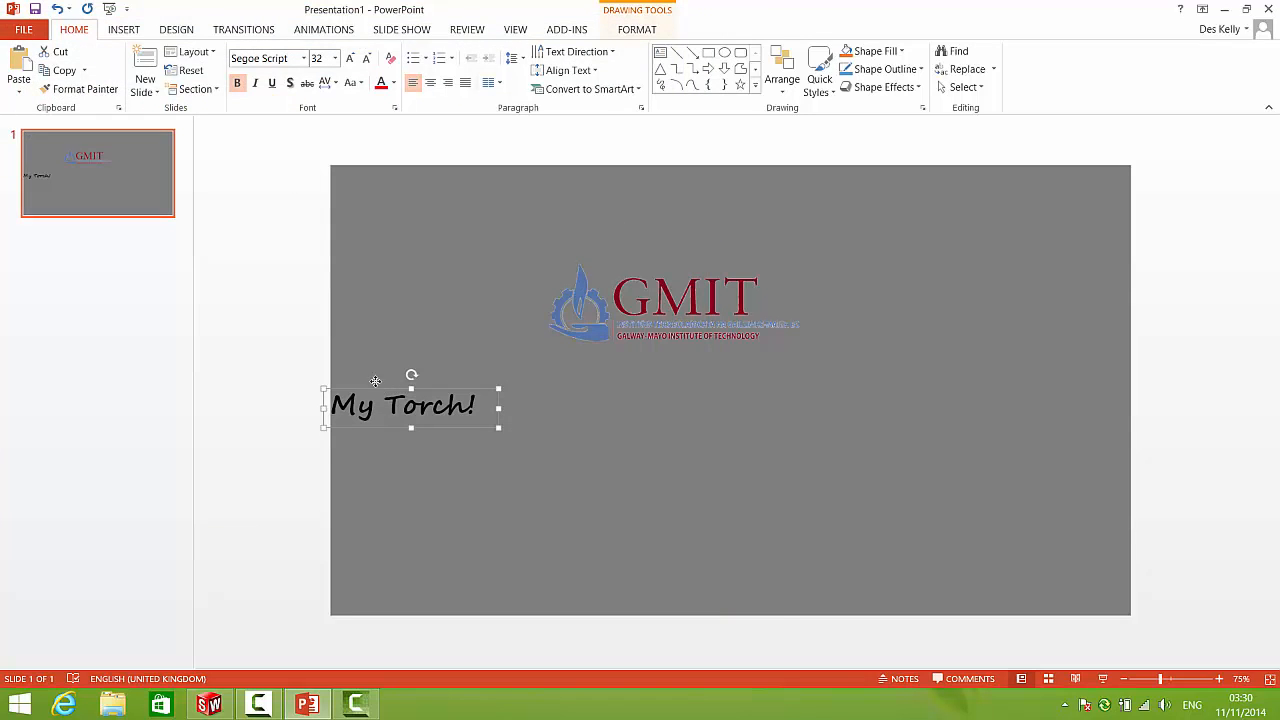
{"action": "left_click_drag", "start_coordinate": [375, 381], "coordinate": [310, 320]}
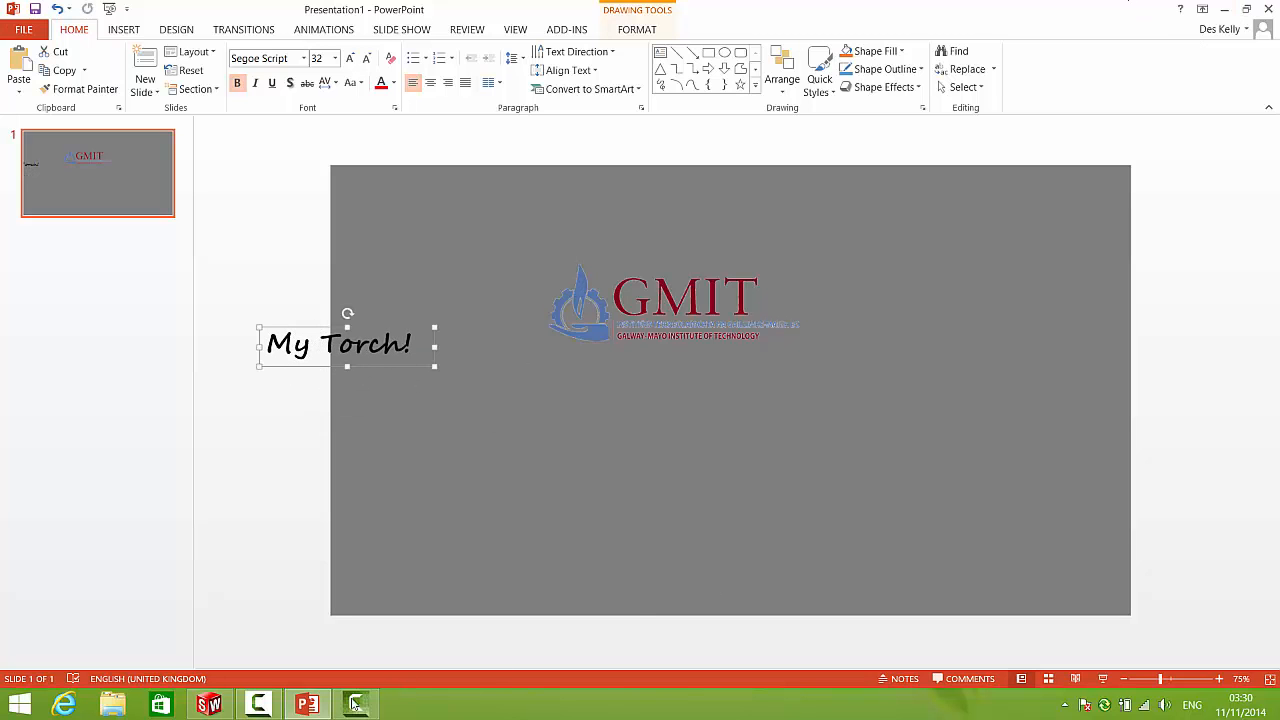
- Switch to SolidWorks and load Text box image from the TT SolidWorks 2015 folder as a new decal
{"action": "left_click", "coordinate": [226, 712]}
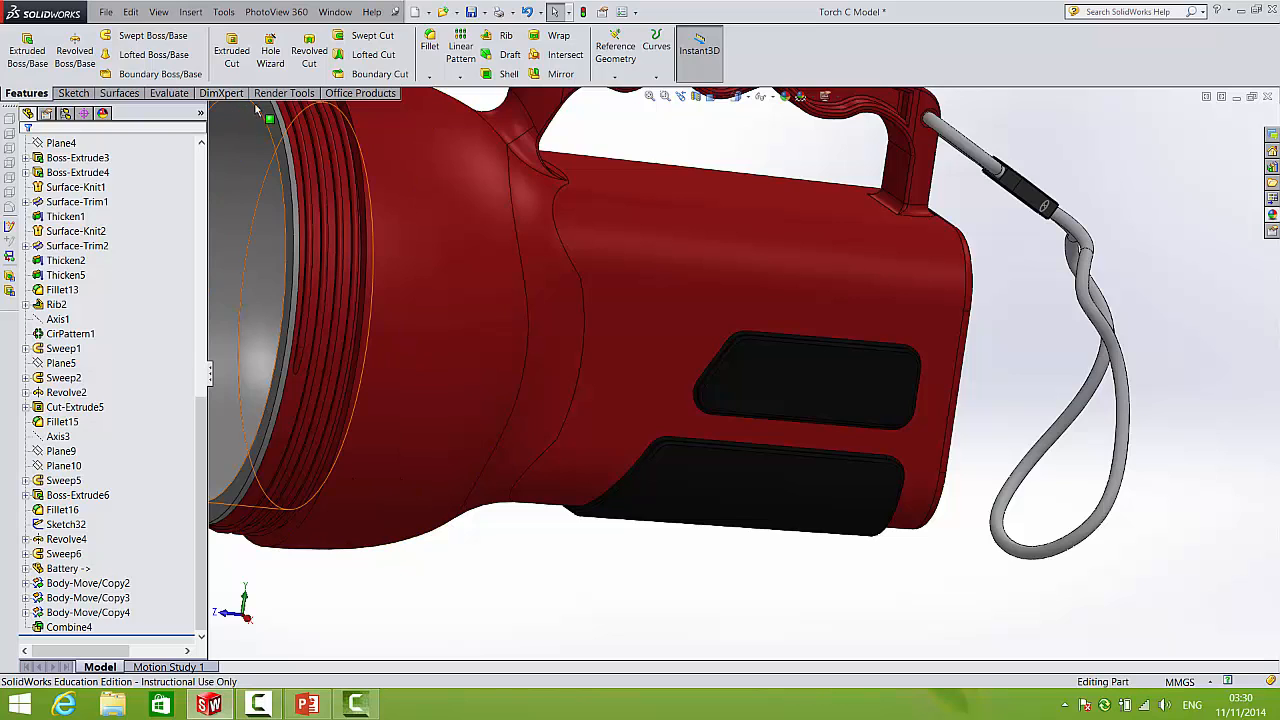
{"action": "left_click", "coordinate": [284, 93]}
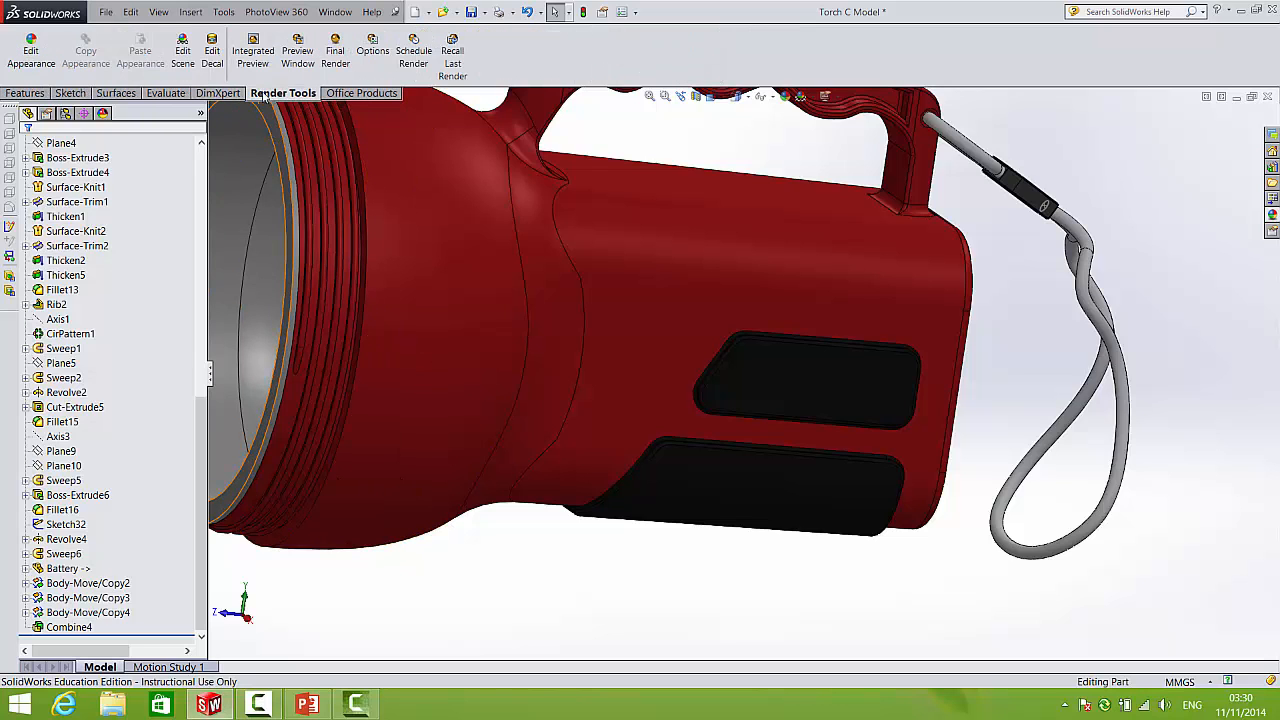
{"action": "left_click", "coordinate": [212, 58]}
{"action": "left_click", "coordinate": [117, 503]}
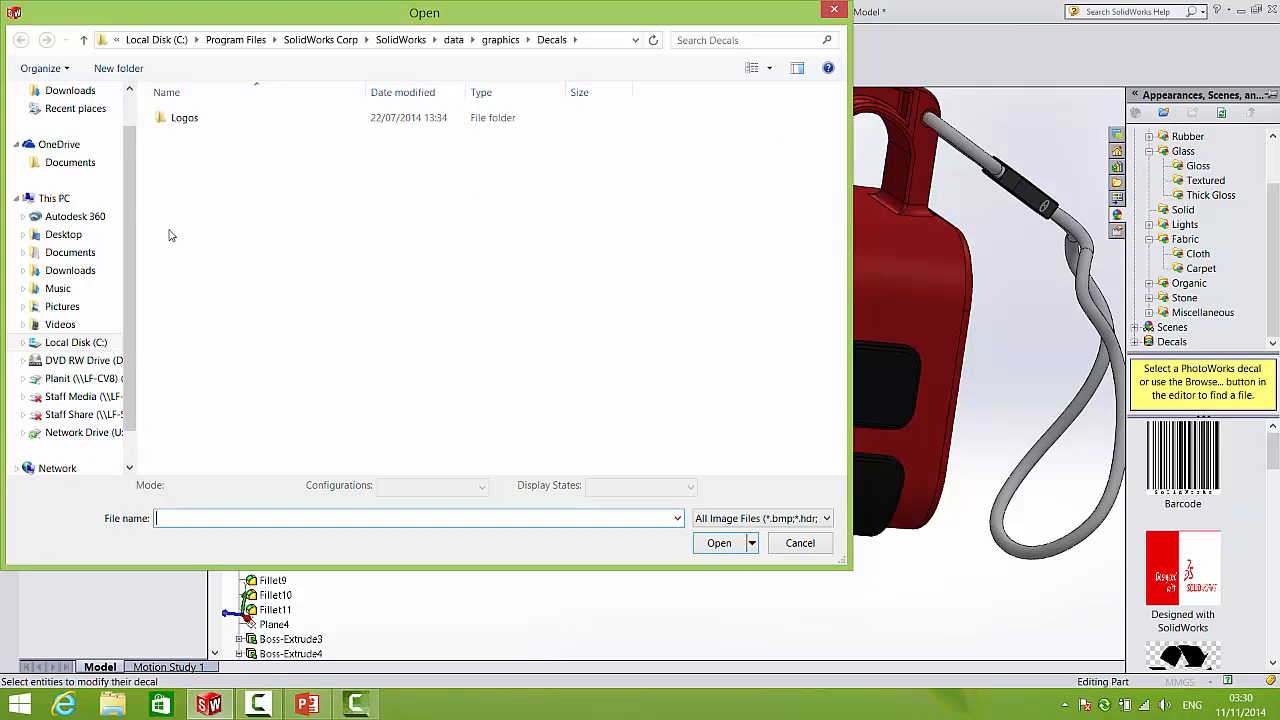
{"action": "scroll", "coordinate": [75, 115], "scroll_direction": "up", "scroll_amount": 1}
{"action": "left_click", "coordinate": [65, 114]}
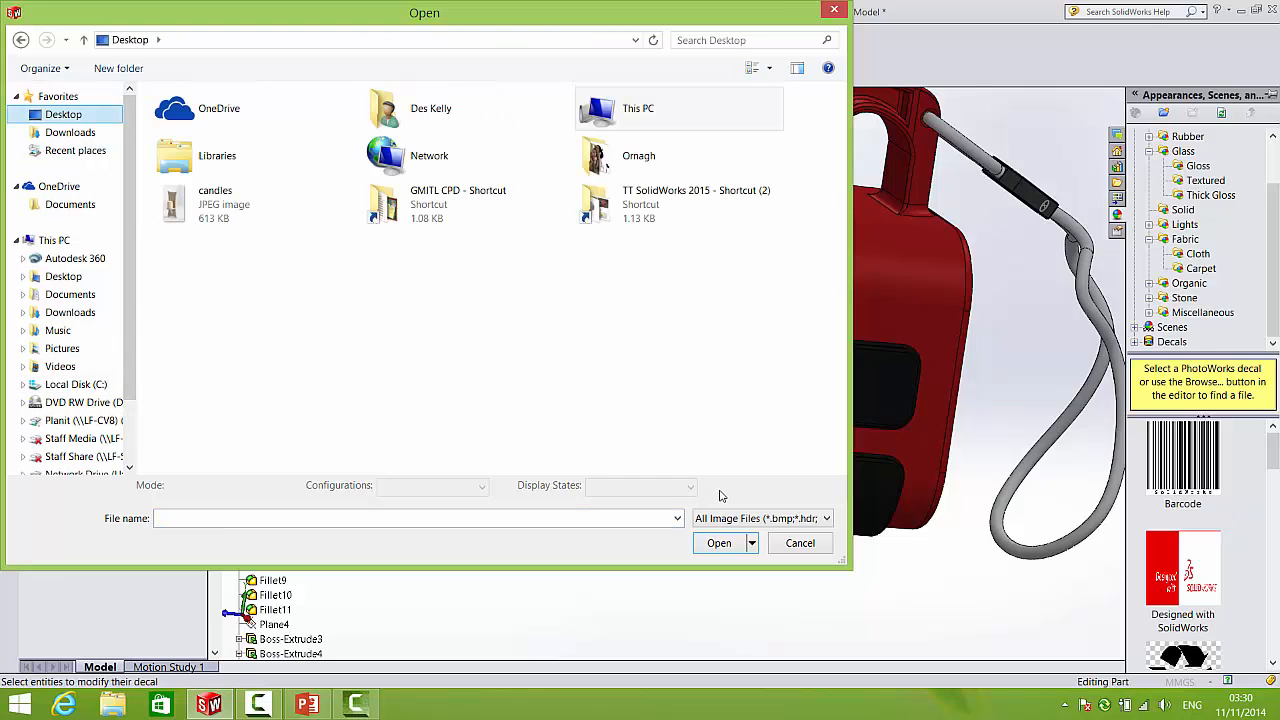
{"action": "double_click", "coordinate": [630, 208]}
{"action": "double_click", "coordinate": [204, 272]}
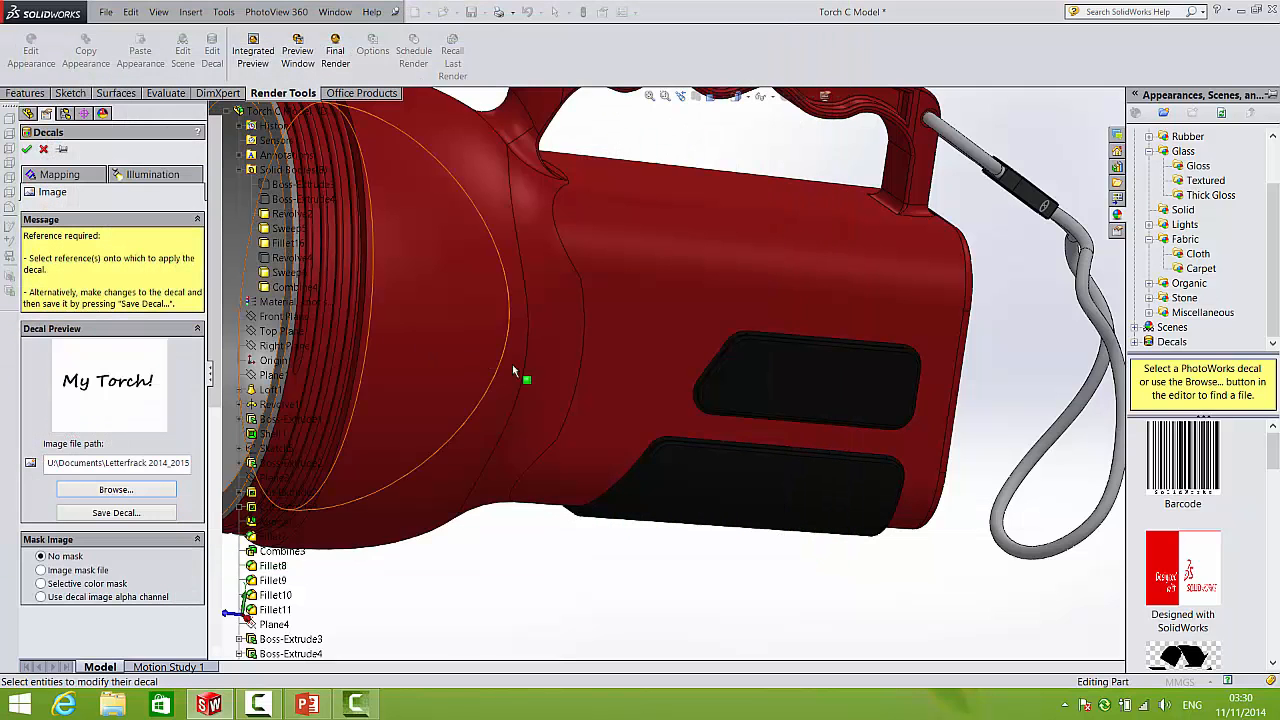
- Apply the My Torch! decal to the red side of the torch body and shrink it to a small patch below the handle
{"action": "middle_click_drag", "start_coordinate": [472, 360], "coordinate": [592, 267]}
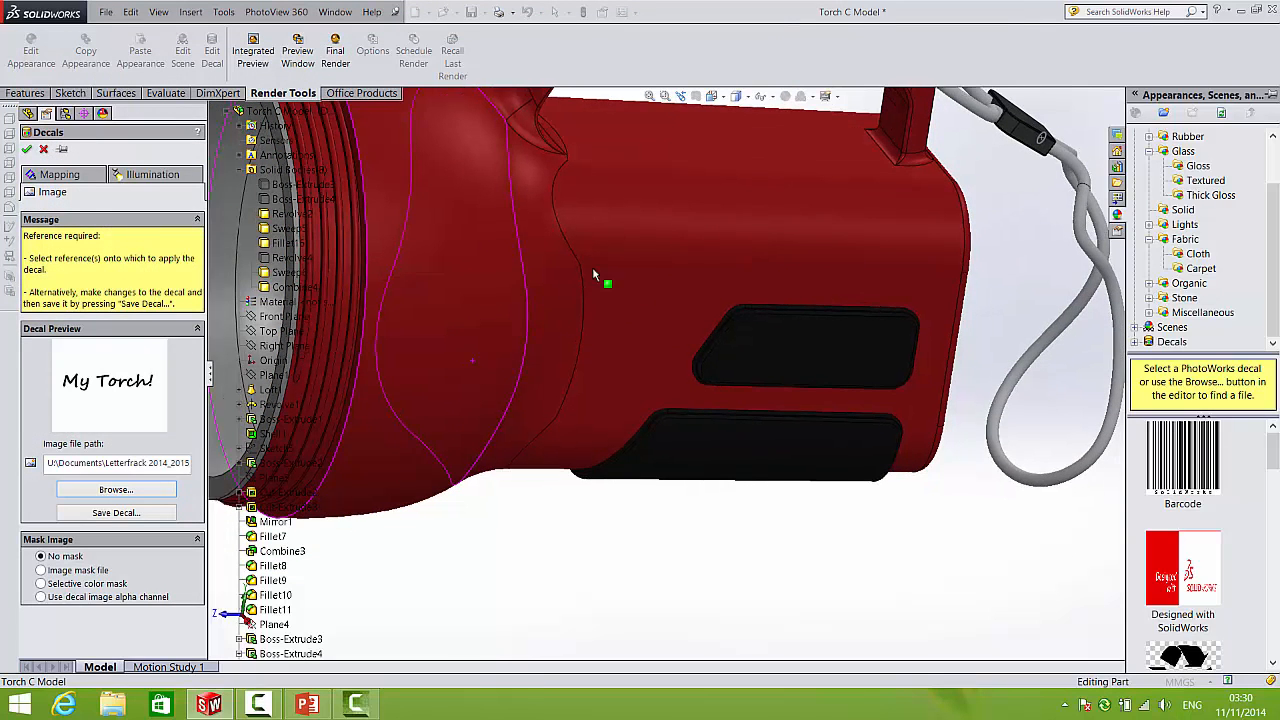
{"action": "left_click", "coordinate": [646, 215]}
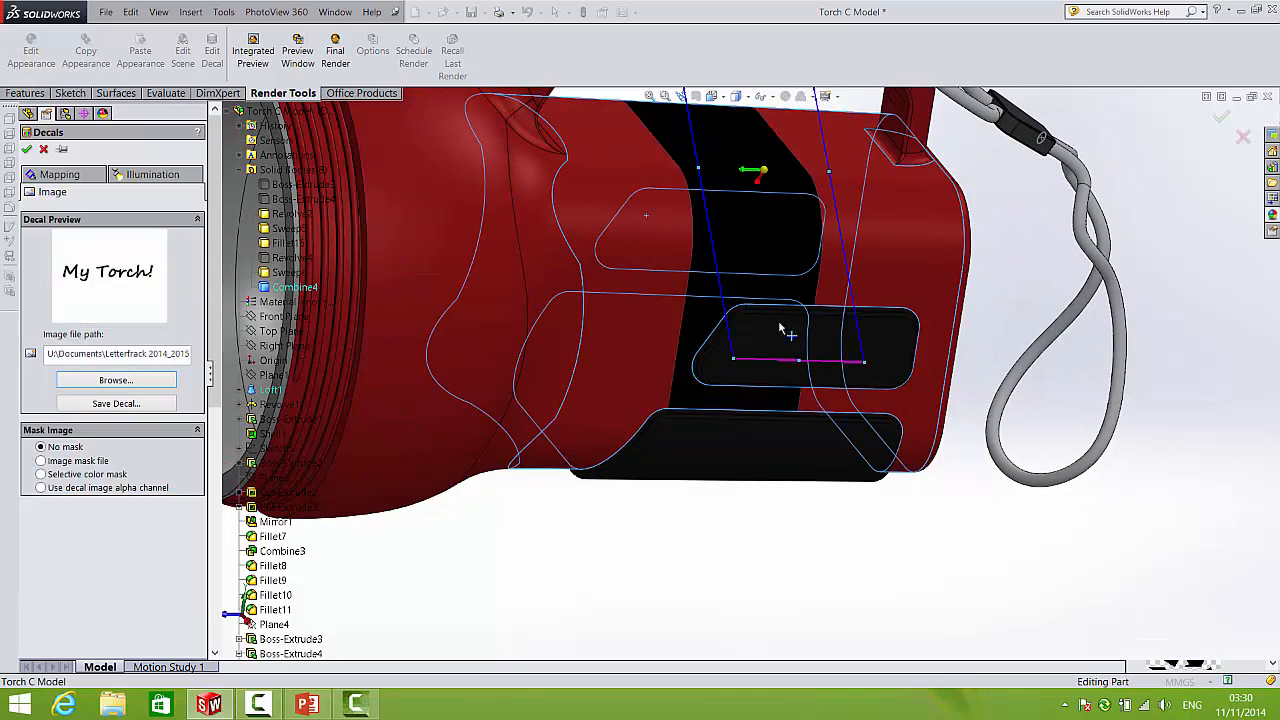
{"action": "left_click_drag", "start_coordinate": [862, 362], "coordinate": [728, 158]}
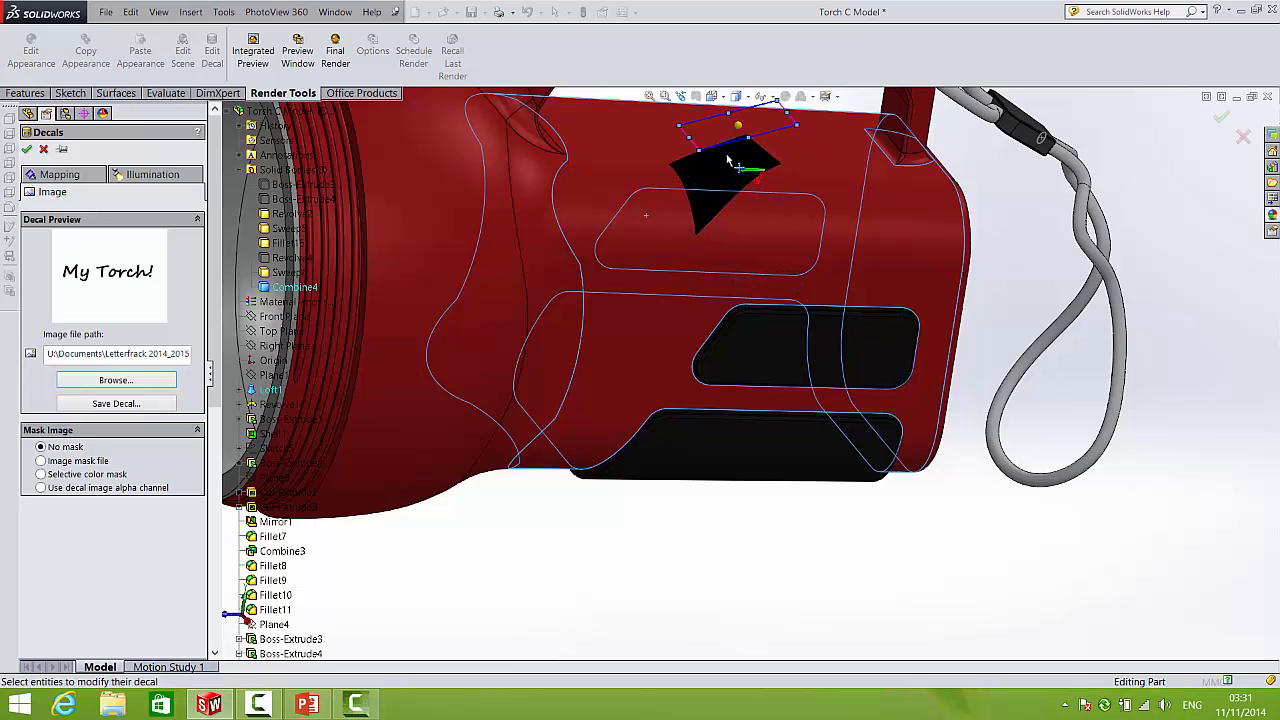
- Mask the My Torch! decal with its image alpha channel, then rotate and enlarge it to run upright along the body below the handle
{"action": "left_click", "coordinate": [48, 490]}
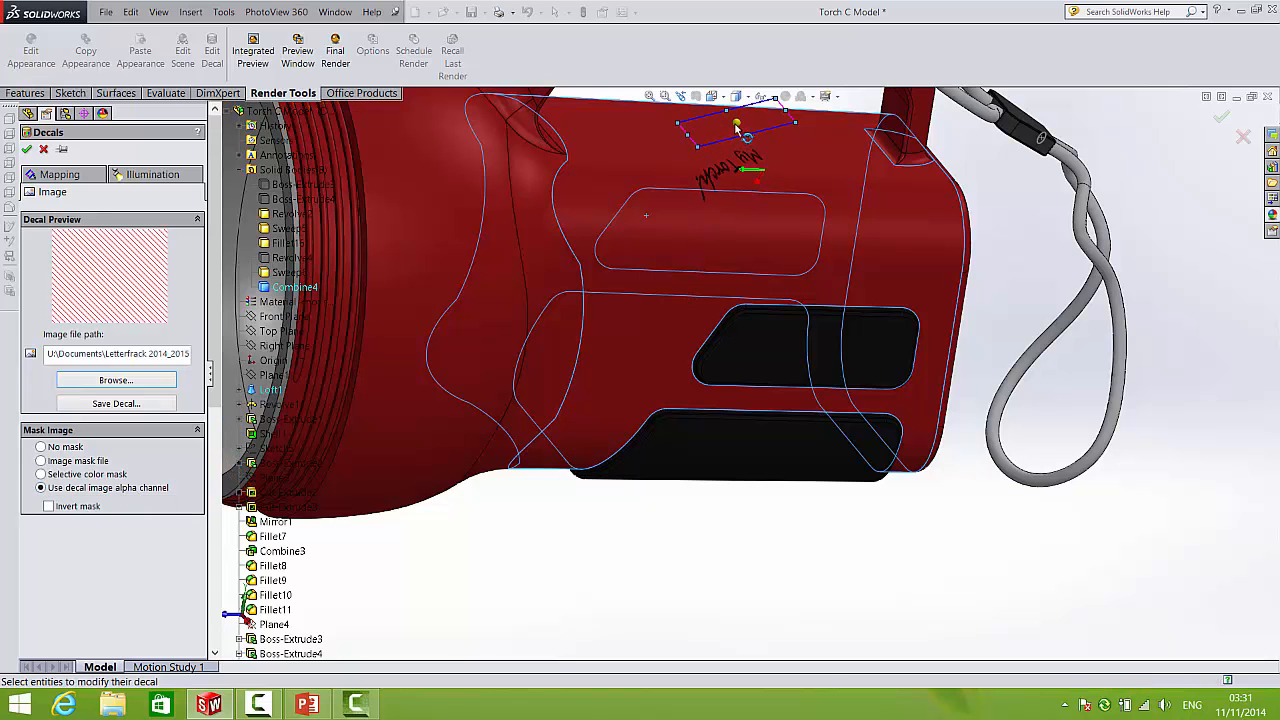
{"action": "left_click_drag", "start_coordinate": [736, 127], "coordinate": [667, 162]}
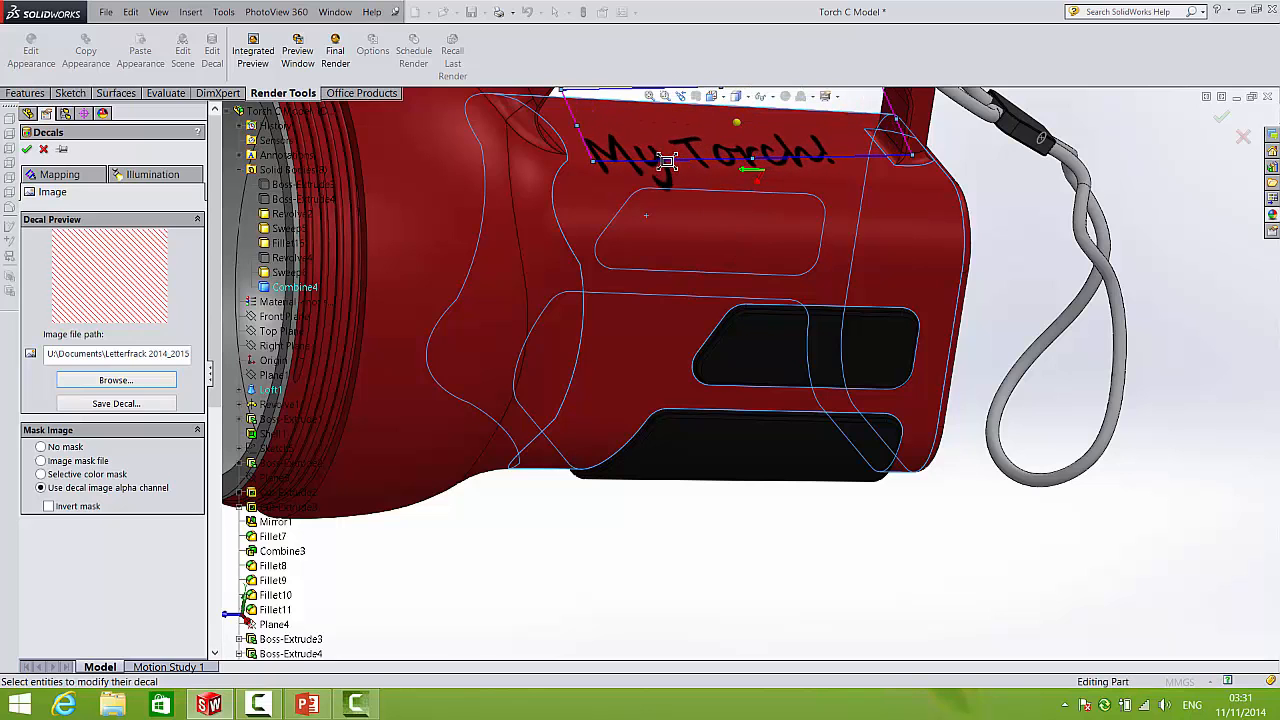
{"action": "left_click", "coordinate": [1221, 119]}
{"action": "scroll", "coordinate": [738, 328], "scroll_direction": "up", "scroll_amount": 5}
{"action": "scroll", "coordinate": [738, 328], "scroll_direction": "down", "scroll_amount": 3}
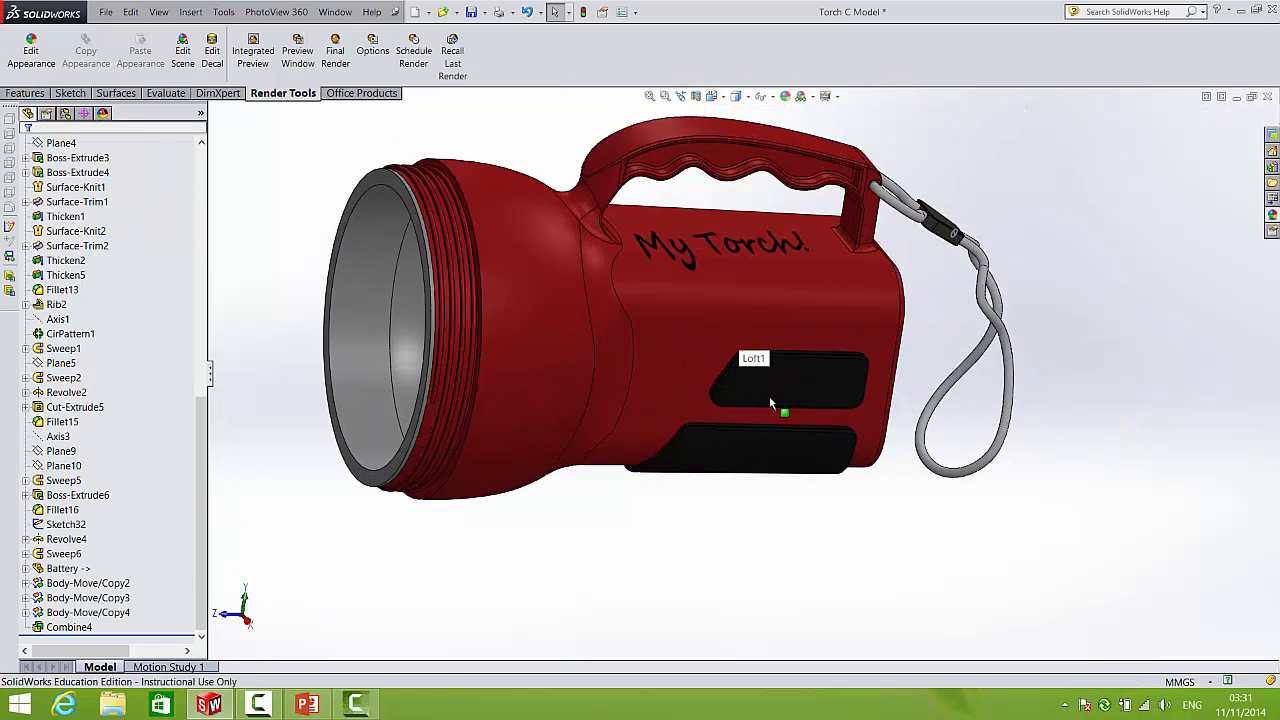
- Load the logo picture from the TT SolidWorks 2015 folder as a second decal
{"action": "left_click", "coordinate": [212, 57]}
{"action": "left_click", "coordinate": [115, 501]}
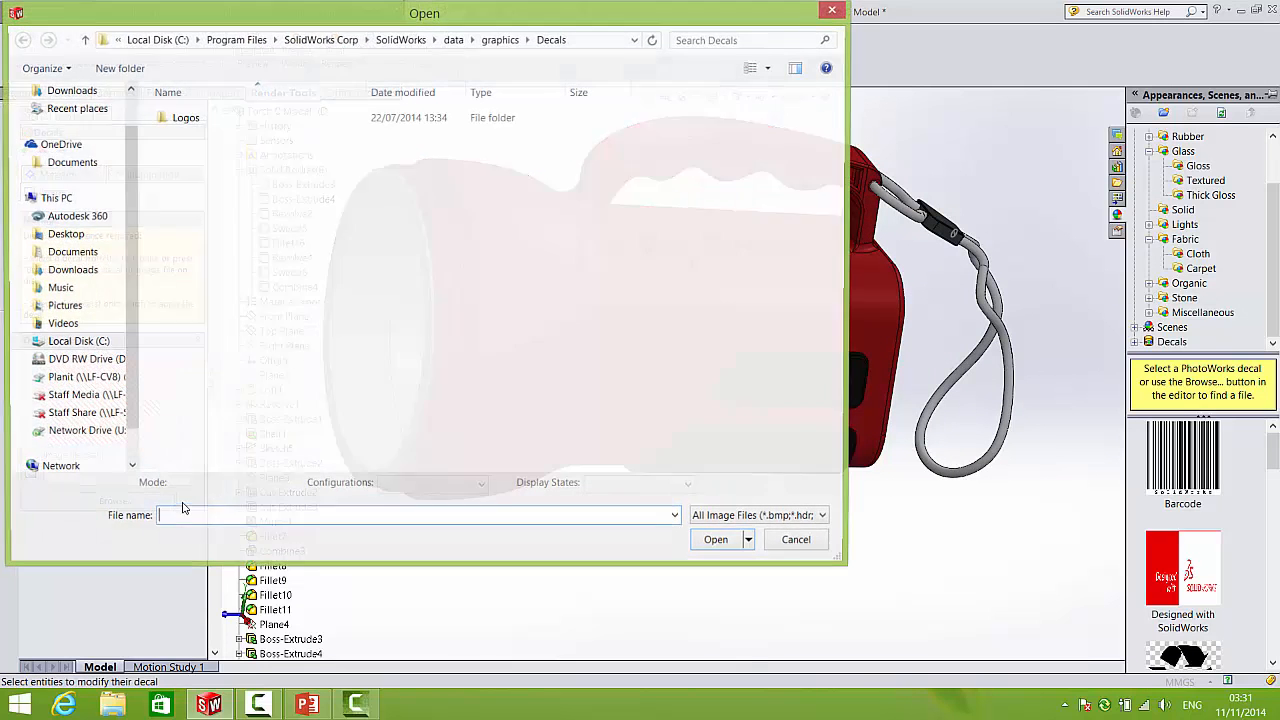
{"action": "scroll", "coordinate": [123, 110], "scroll_direction": "up", "scroll_amount": 2}
{"action": "left_click", "coordinate": [118, 114]}
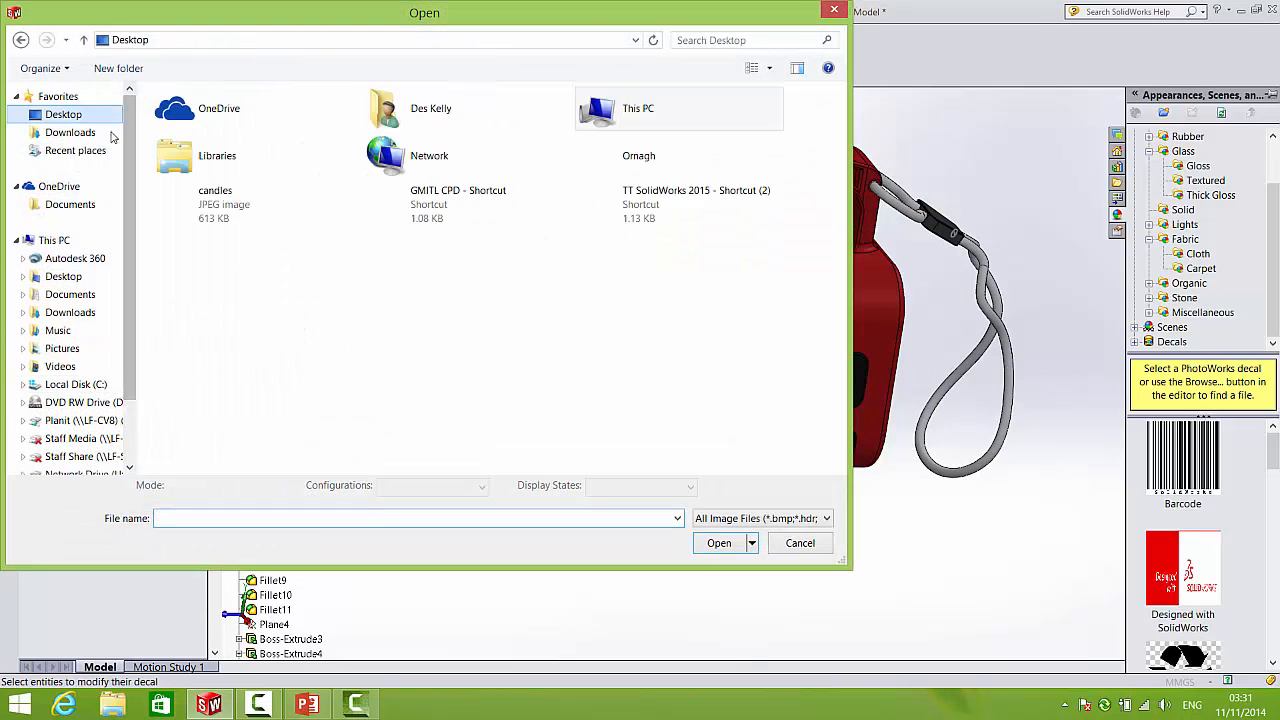
{"action": "double_click", "coordinate": [605, 208]}
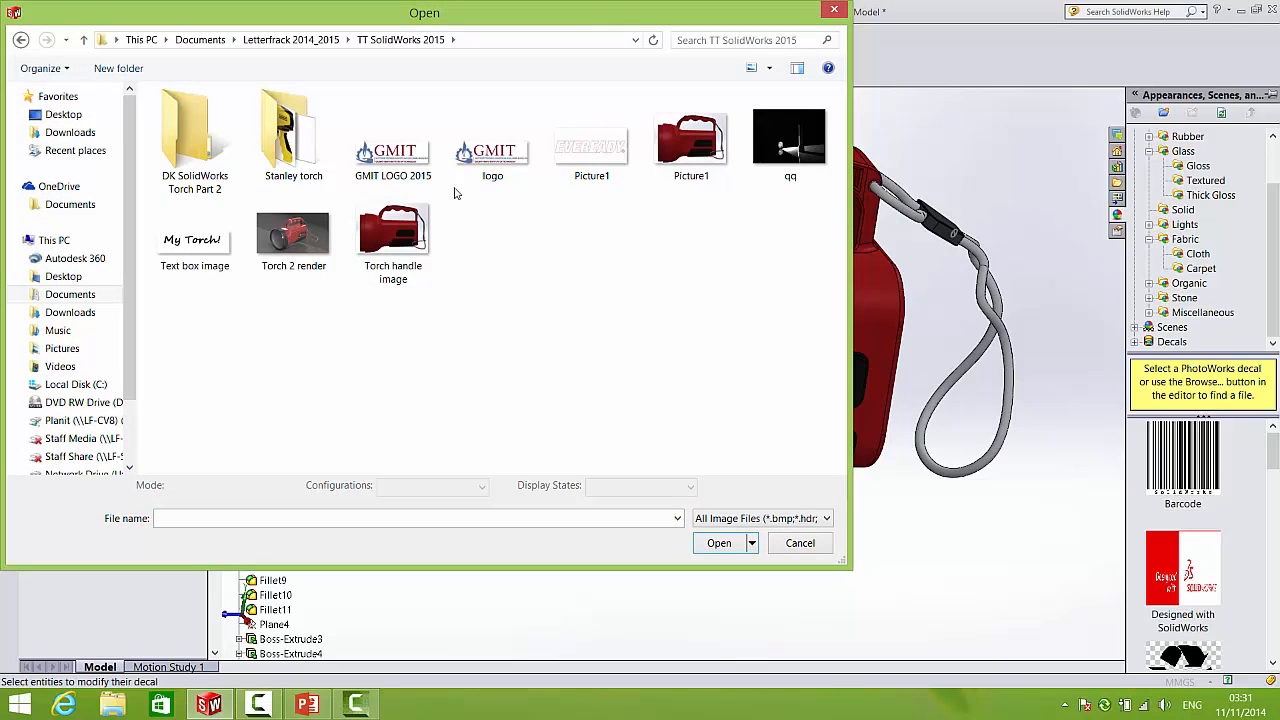
{"action": "double_click", "coordinate": [483, 176]}
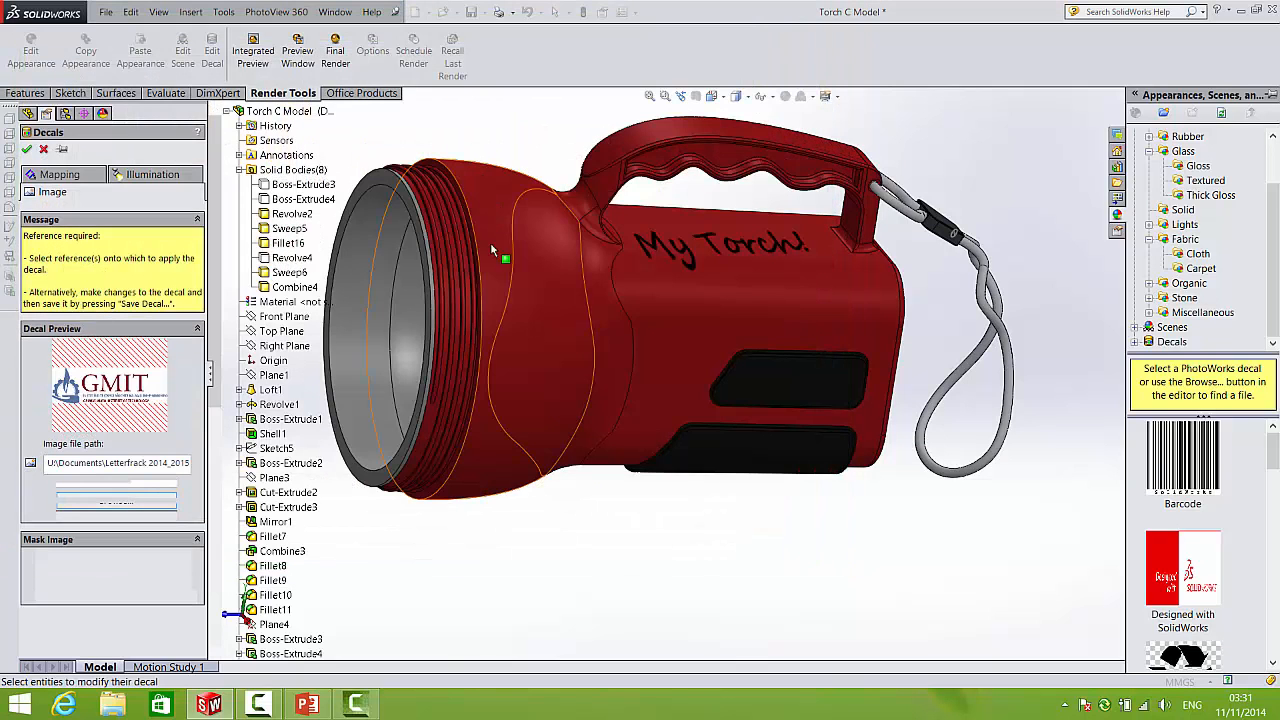
- Try to place the GMIT logo decal on the upper black pad of the torch's side
{"action": "left_click", "coordinate": [820, 382]}
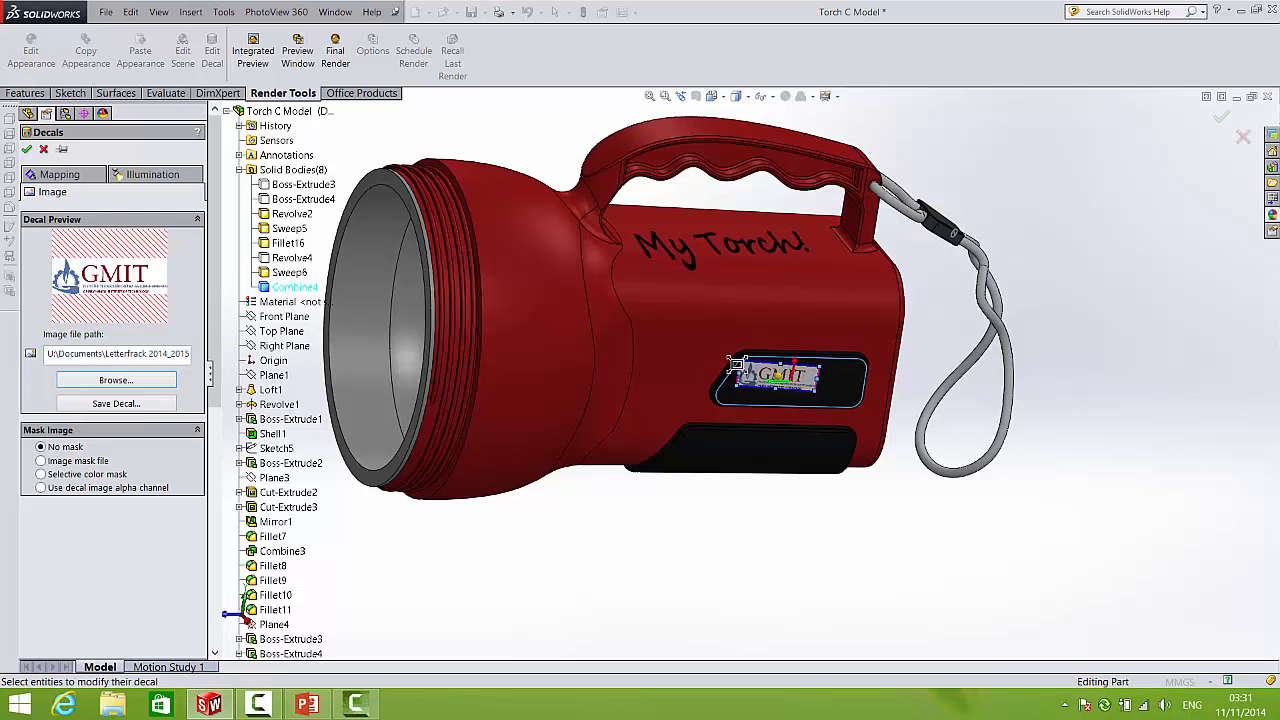
{"action": "scroll", "coordinate": [785, 389], "scroll_direction": "down", "scroll_amount": 3}
{"action": "left_click_drag", "start_coordinate": [765, 370], "coordinate": [784, 373]}
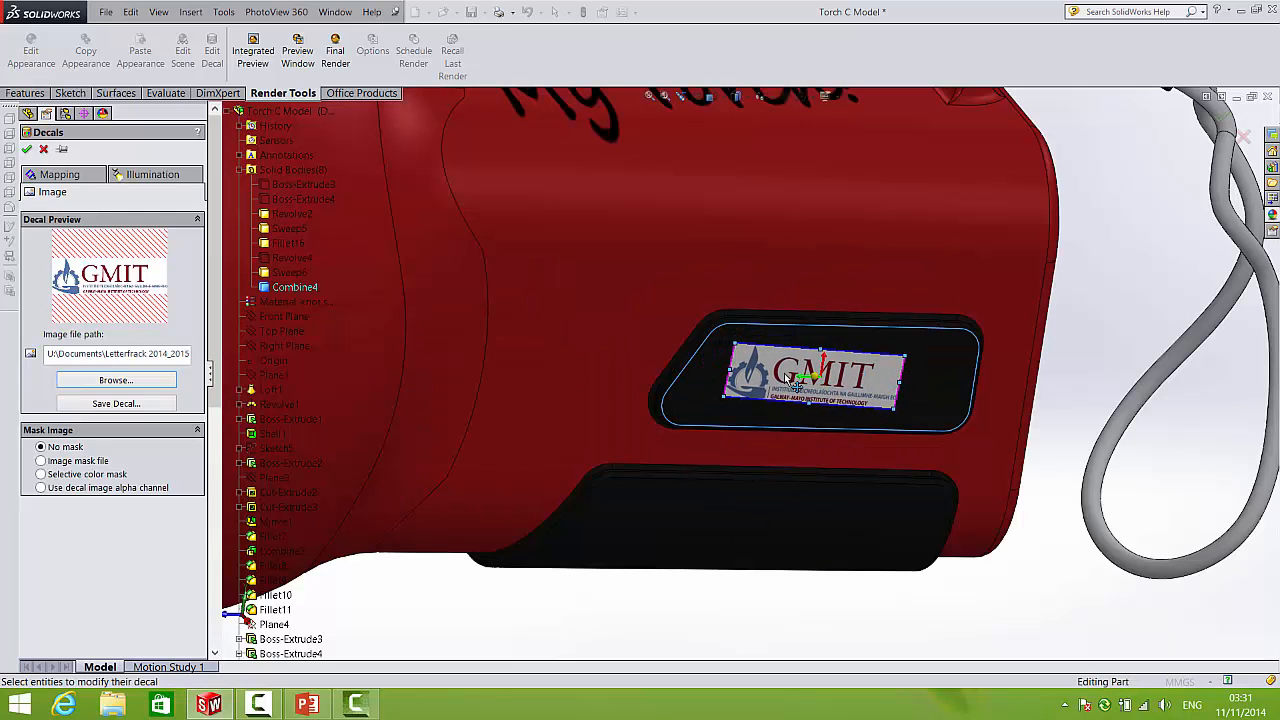
{"action": "key", "text": "Escape"}
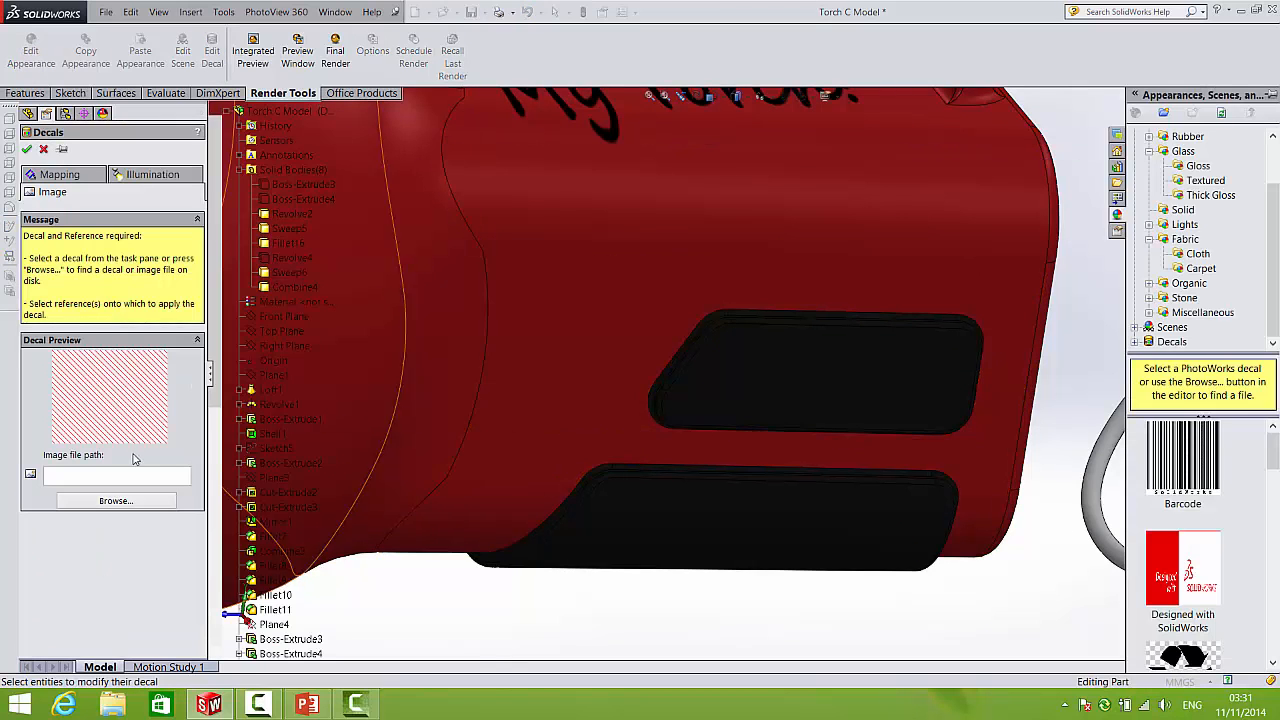
{"action": "left_click", "coordinate": [114, 500]}
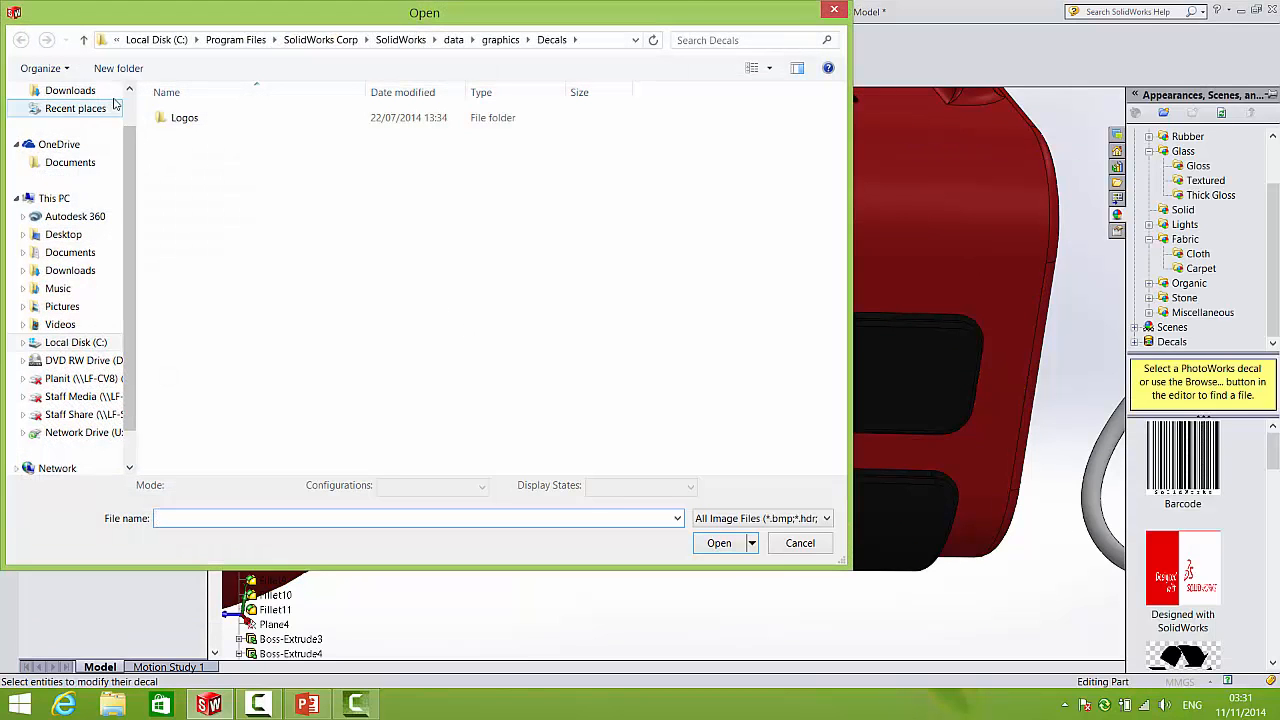
{"action": "scroll", "coordinate": [80, 130], "scroll_direction": "up", "scroll_amount": 1}
{"action": "left_click", "coordinate": [63, 114]}
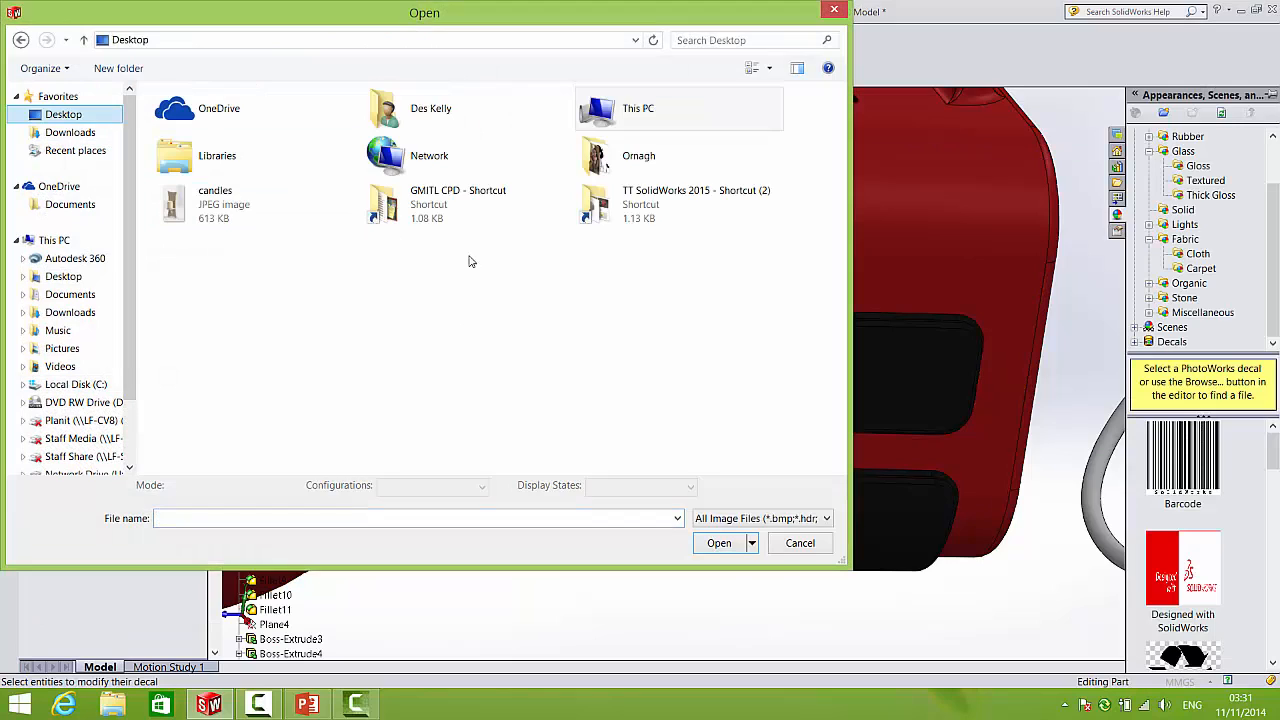
{"action": "double_click", "coordinate": [643, 205]}
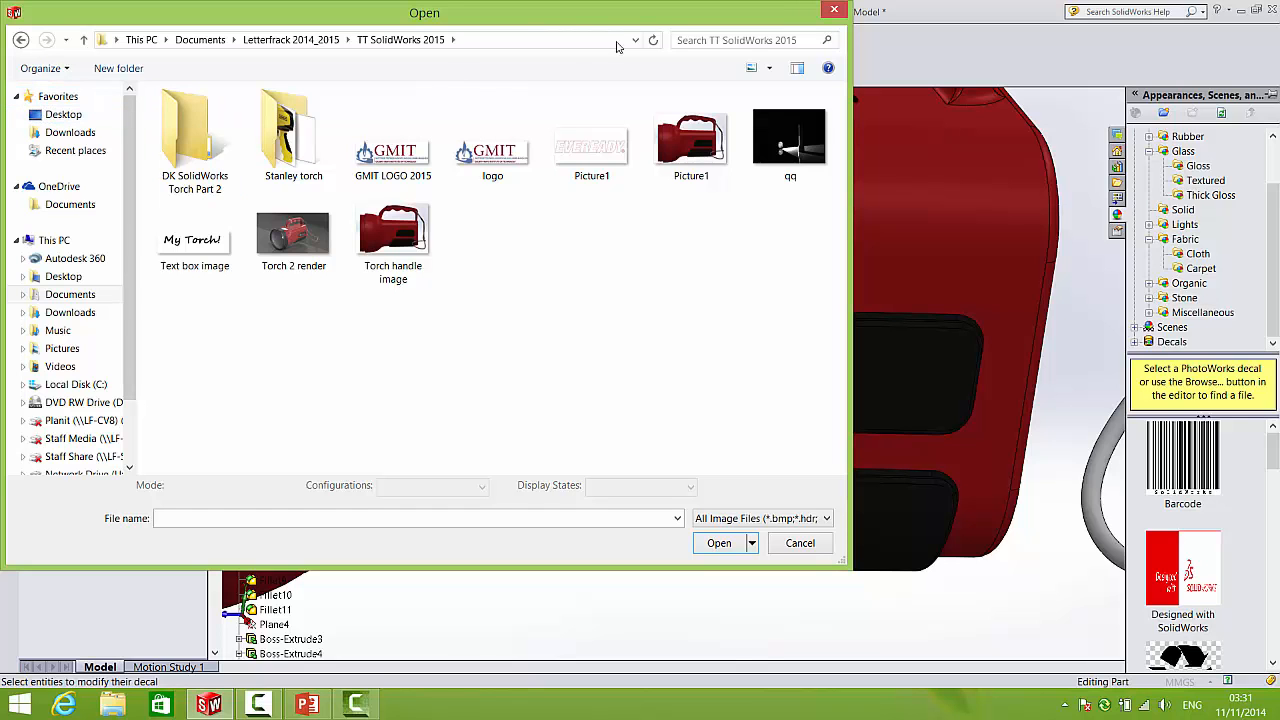
{"action": "left_click", "coordinate": [835, 12]}
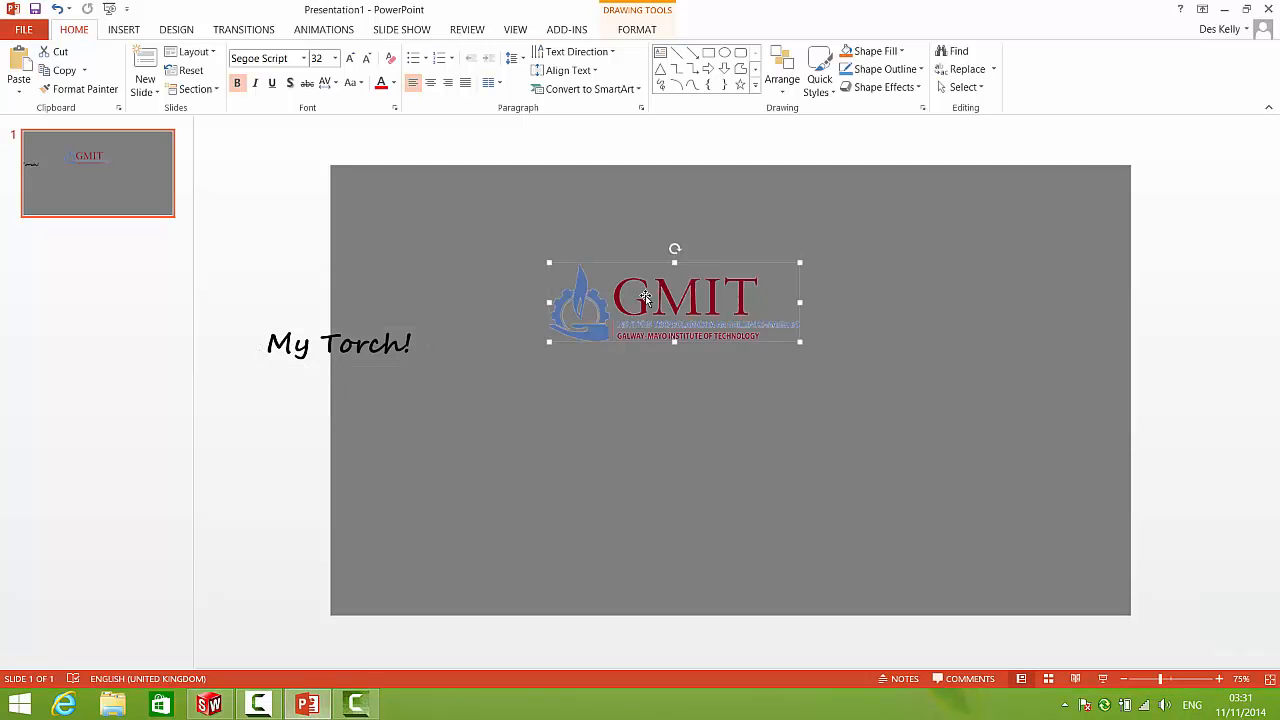
- Switch to PowerPoint and save the GMIT logo as a PNG picture named LOGO PNG in the TT SolidWorks 2015 folder
{"action": "right_click", "coordinate": [645, 297]}
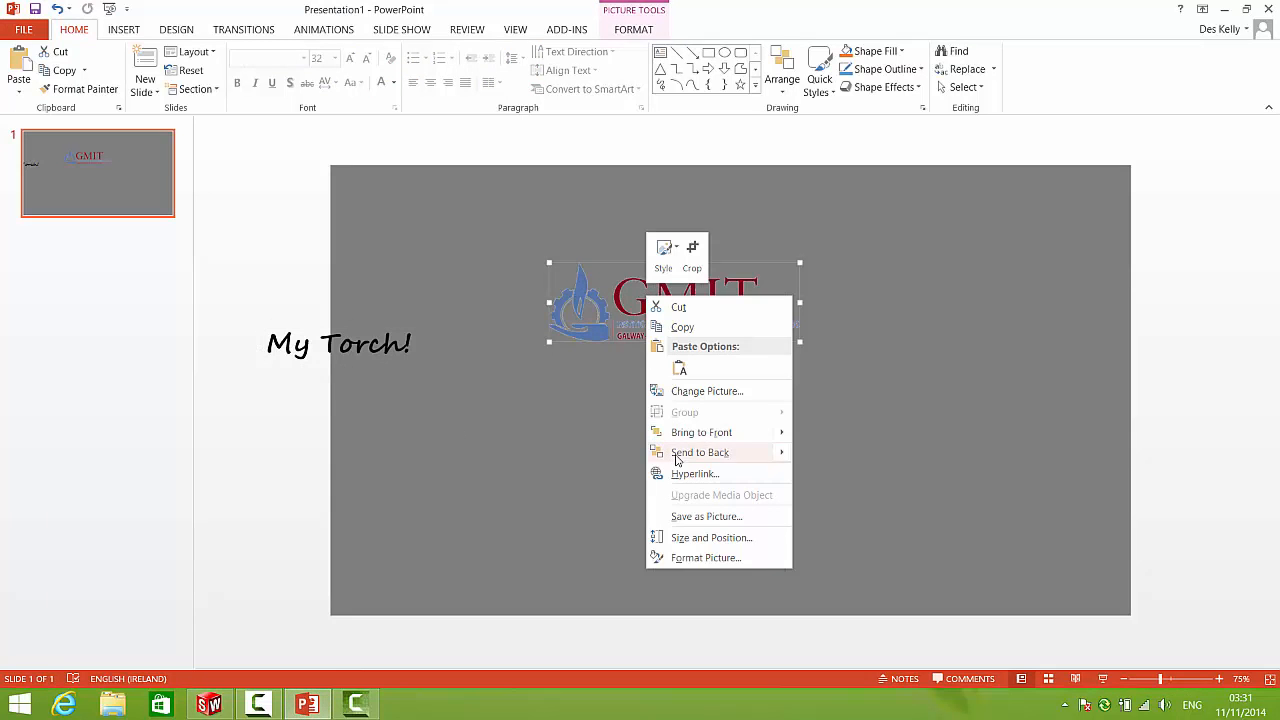
{"action": "left_click", "coordinate": [668, 518]}
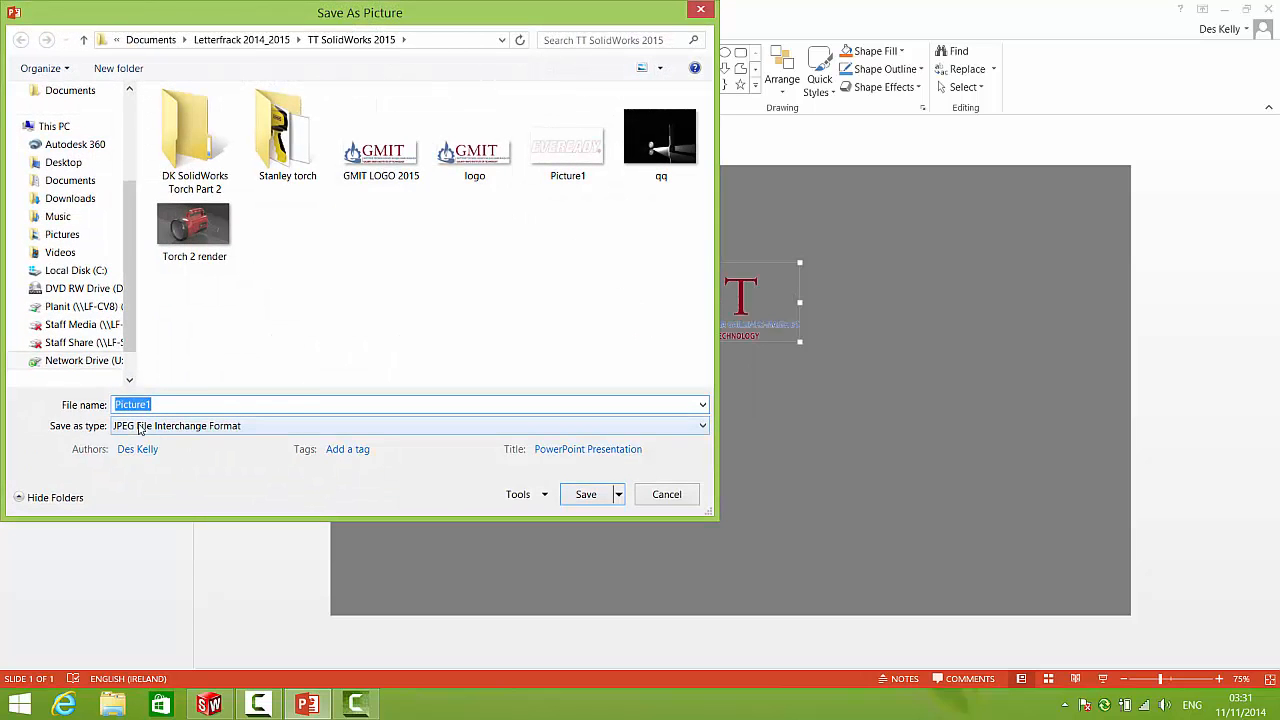
{"action": "left_click", "coordinate": [125, 427]}
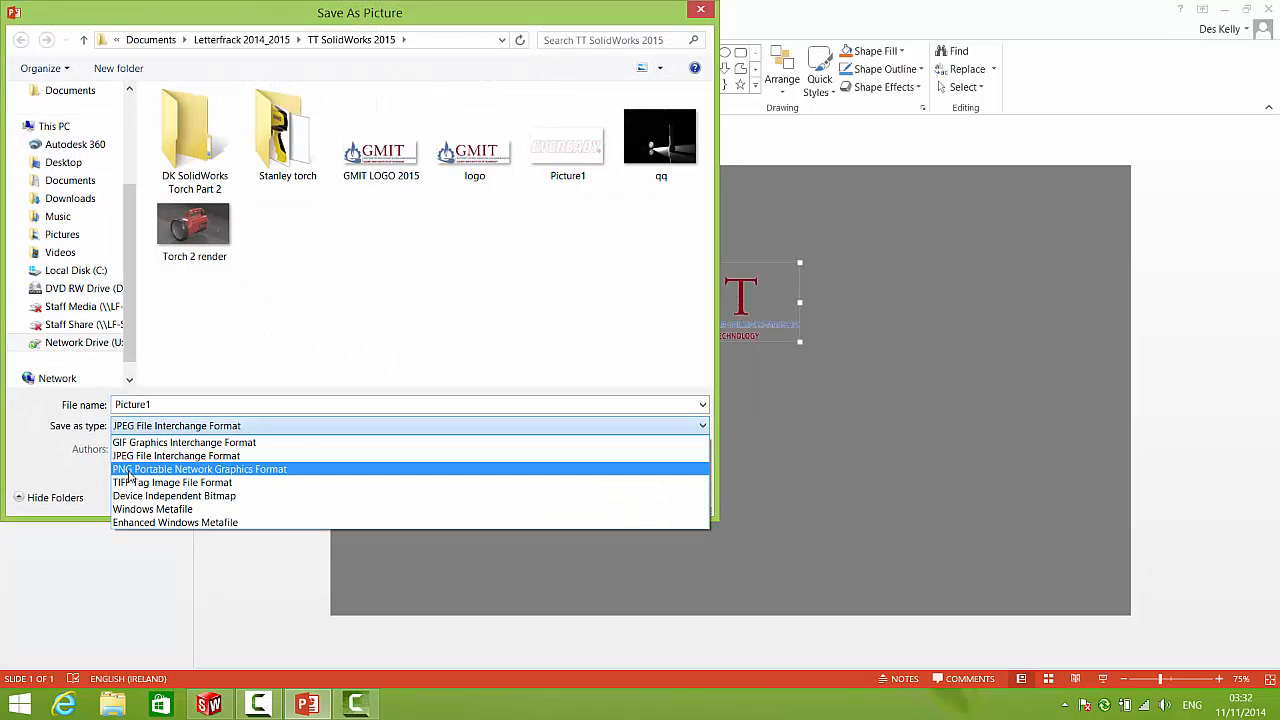
{"action": "left_click", "coordinate": [142, 470]}
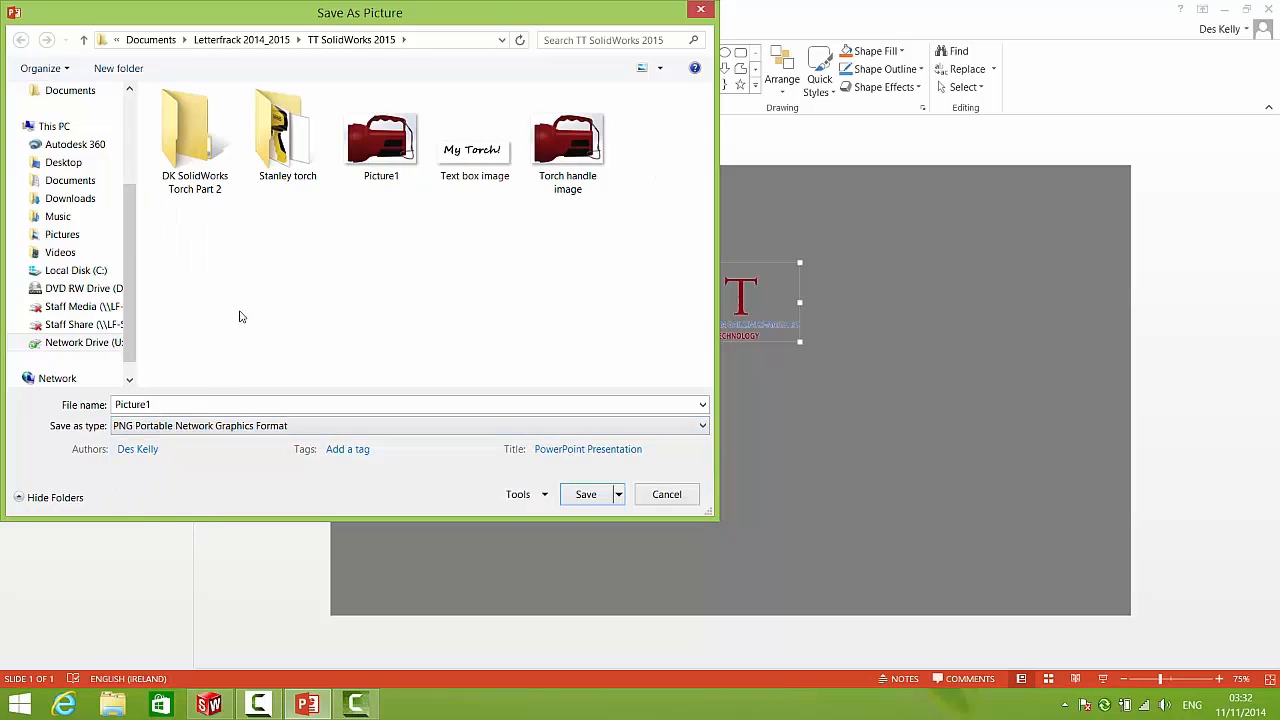
{"action": "double_click", "coordinate": [187, 404]}
{"action": "type", "text": "LOGO PNG"}
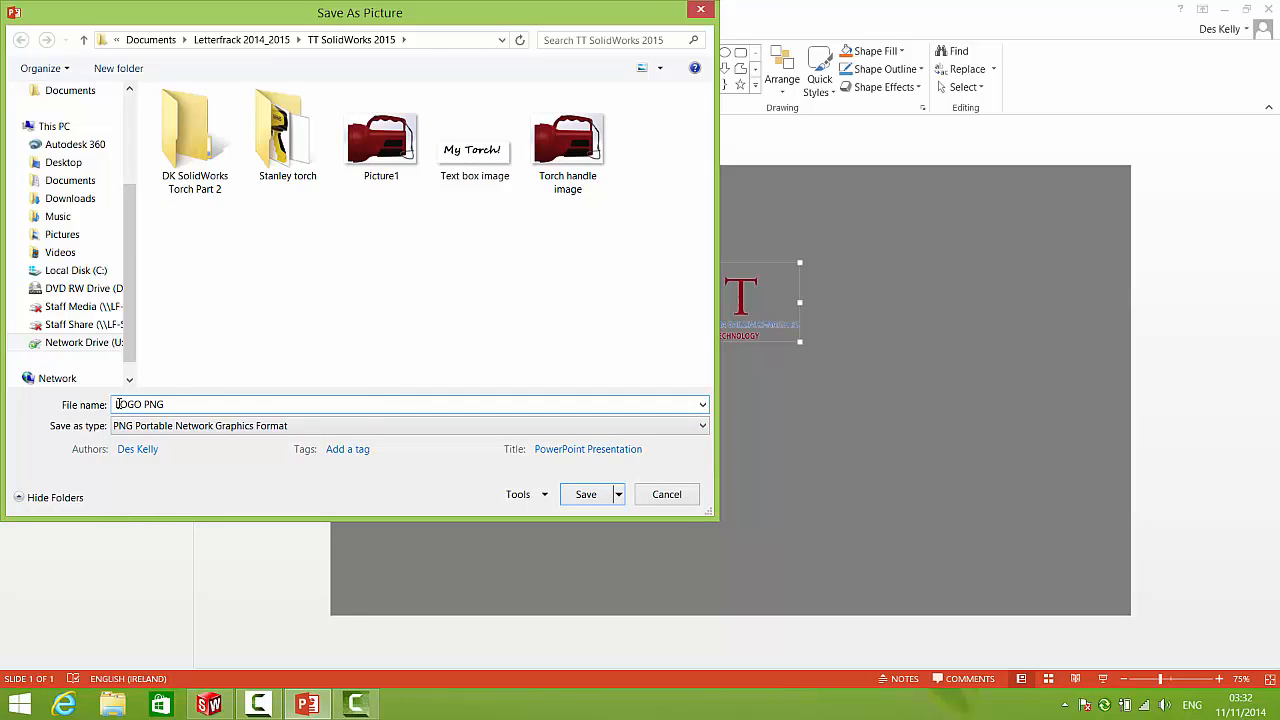
{"action": "left_click", "coordinate": [586, 495]}
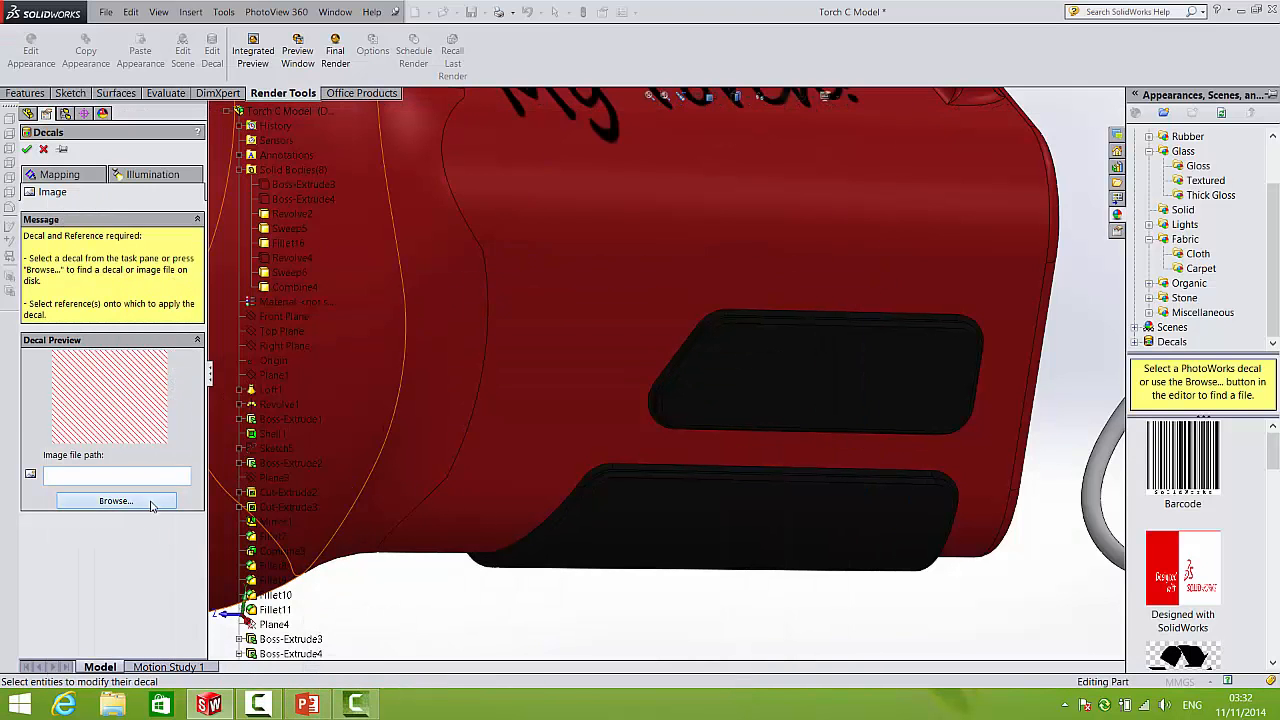
- Load LOGO PNG from the TT SolidWorks 2015 folder as a decal and place it on the upper black pad
{"action": "left_click", "coordinate": [151, 501]}
{"action": "scroll", "coordinate": [88, 114], "scroll_direction": "up", "scroll_amount": 1}
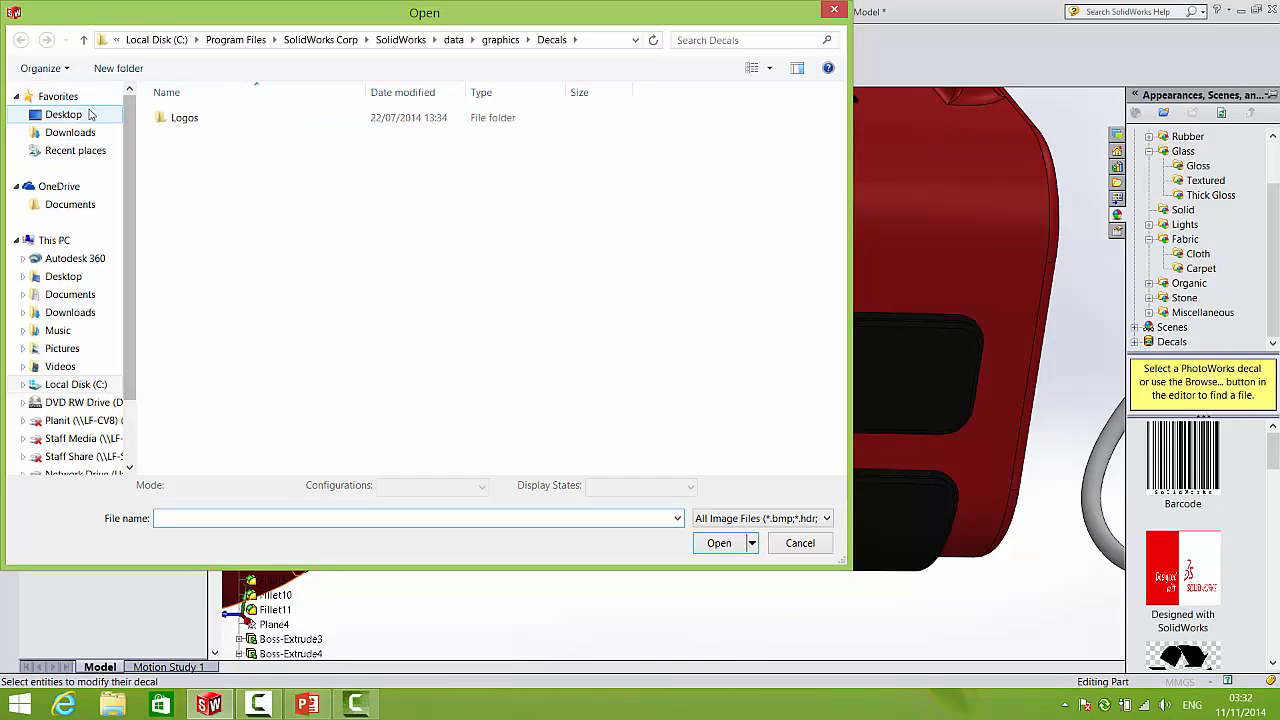
{"action": "left_click", "coordinate": [88, 114]}
{"action": "double_click", "coordinate": [616, 209]}
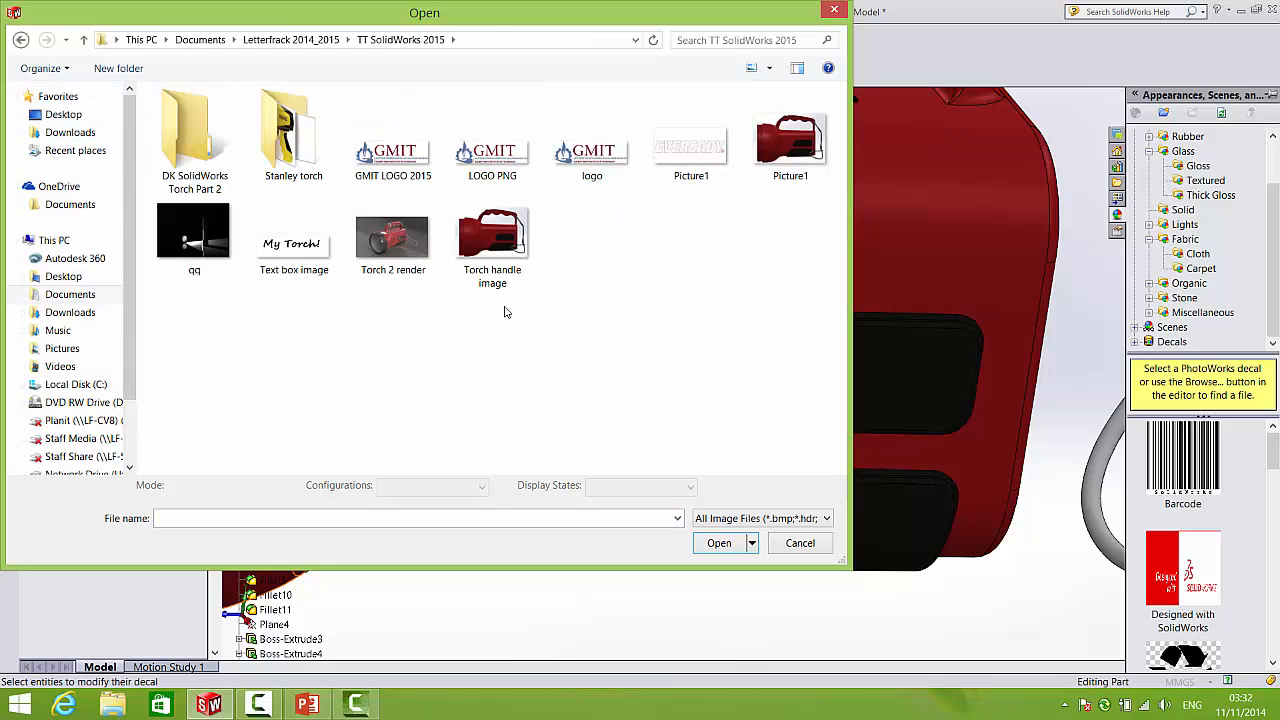
{"action": "double_click", "coordinate": [492, 155]}
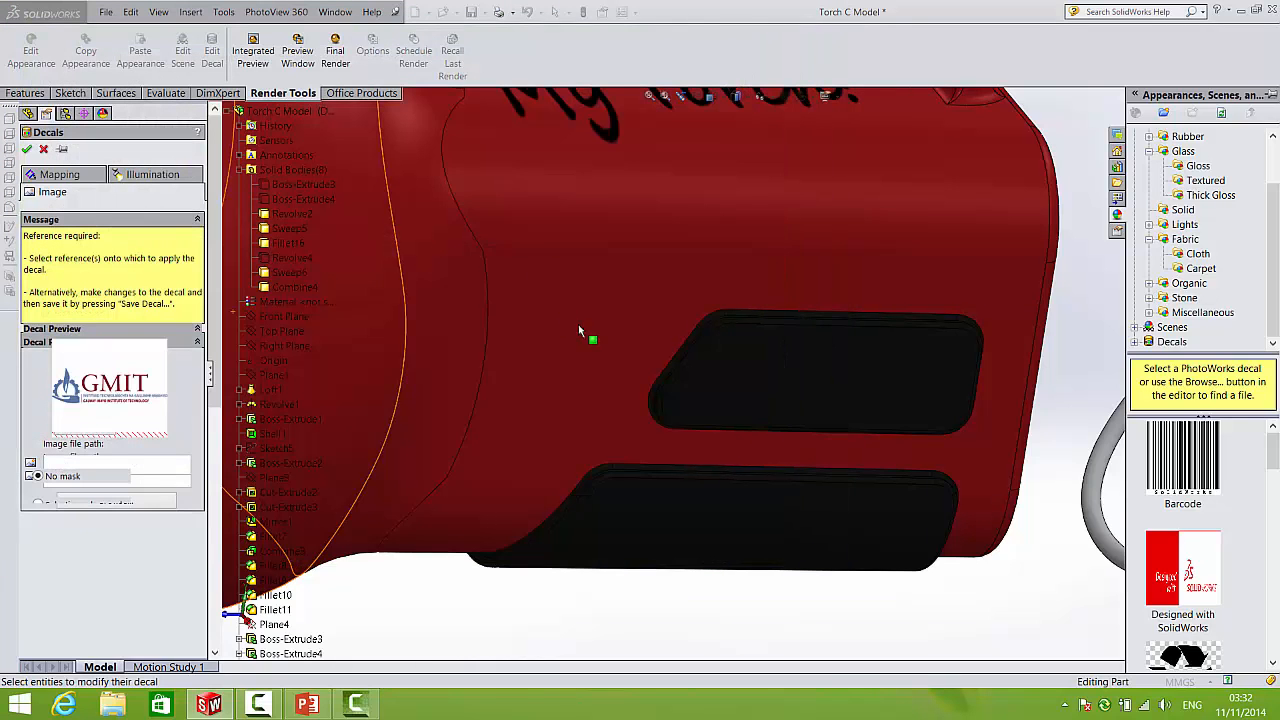
{"action": "left_click", "coordinate": [806, 377]}
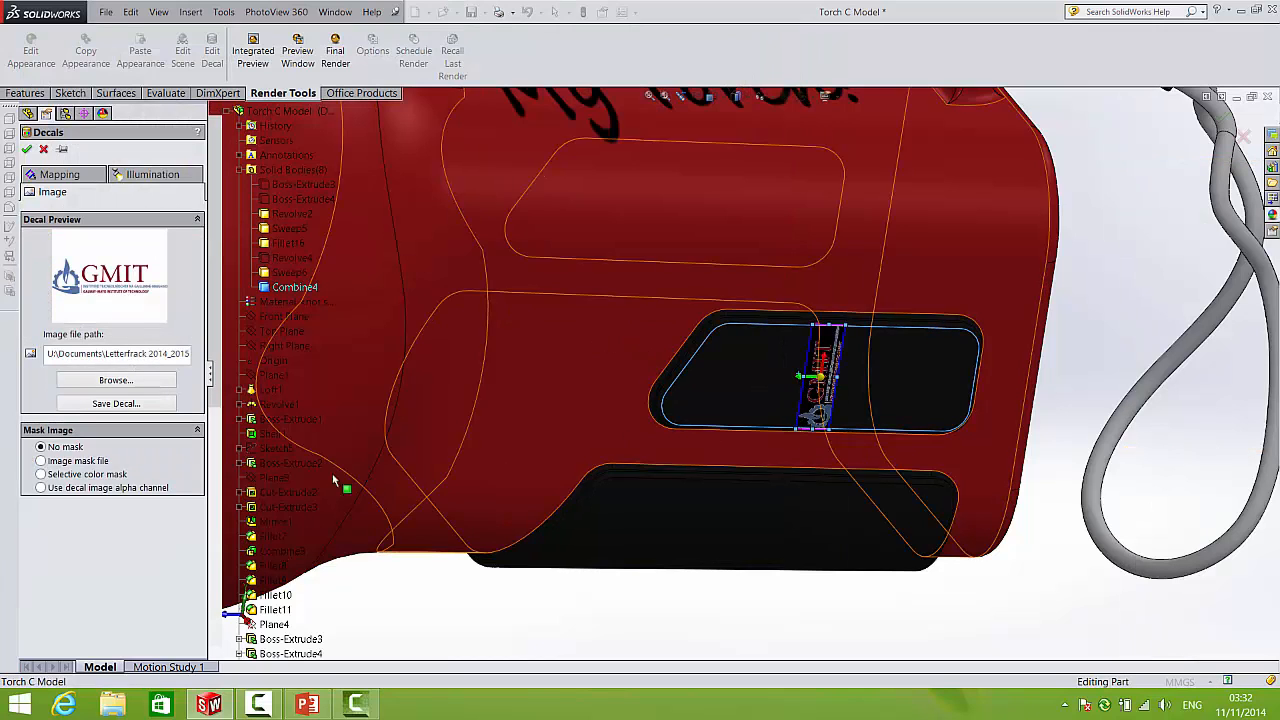
- Mask the GMIT logo decal with its image alpha channel, then rotate and enlarge it to run lengthwise across the upper black pad
{"action": "left_click", "coordinate": [41, 488]}
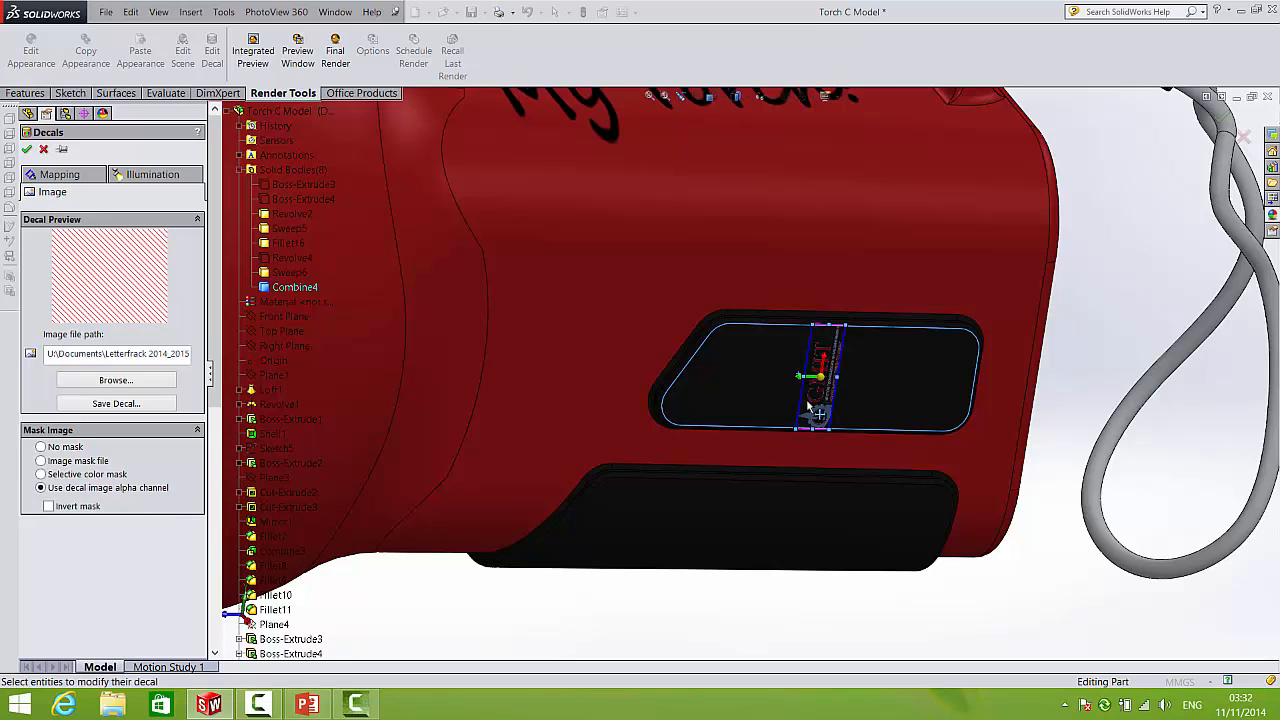
{"action": "left_click_drag", "start_coordinate": [802, 421], "coordinate": [851, 321]}
{"action": "left_click_drag", "start_coordinate": [790, 377], "coordinate": [676, 408]}
{"action": "left_click_drag", "start_coordinate": [793, 377], "coordinate": [824, 350]}
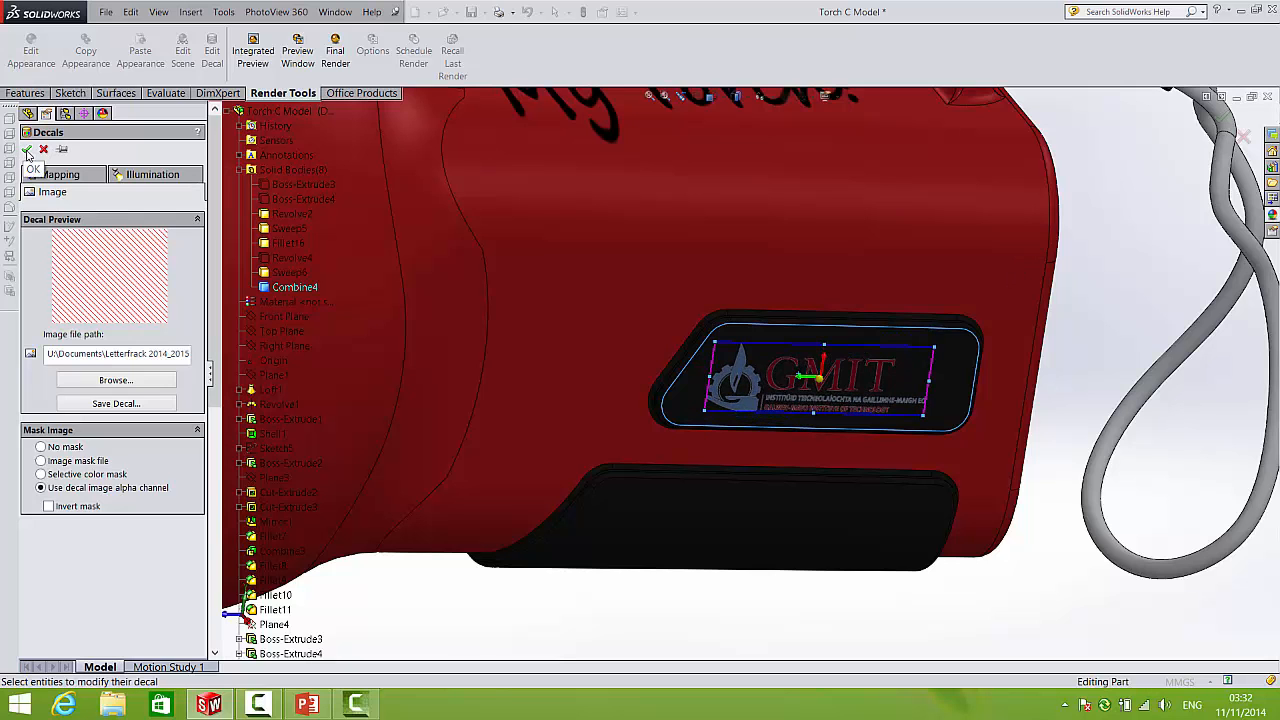
{"action": "left_click", "coordinate": [28, 149]}
- Create a reference plane offset 100 mm above the Top Plane
{"action": "scroll", "coordinate": [624, 333], "scroll_direction": "up", "scroll_amount": 6}
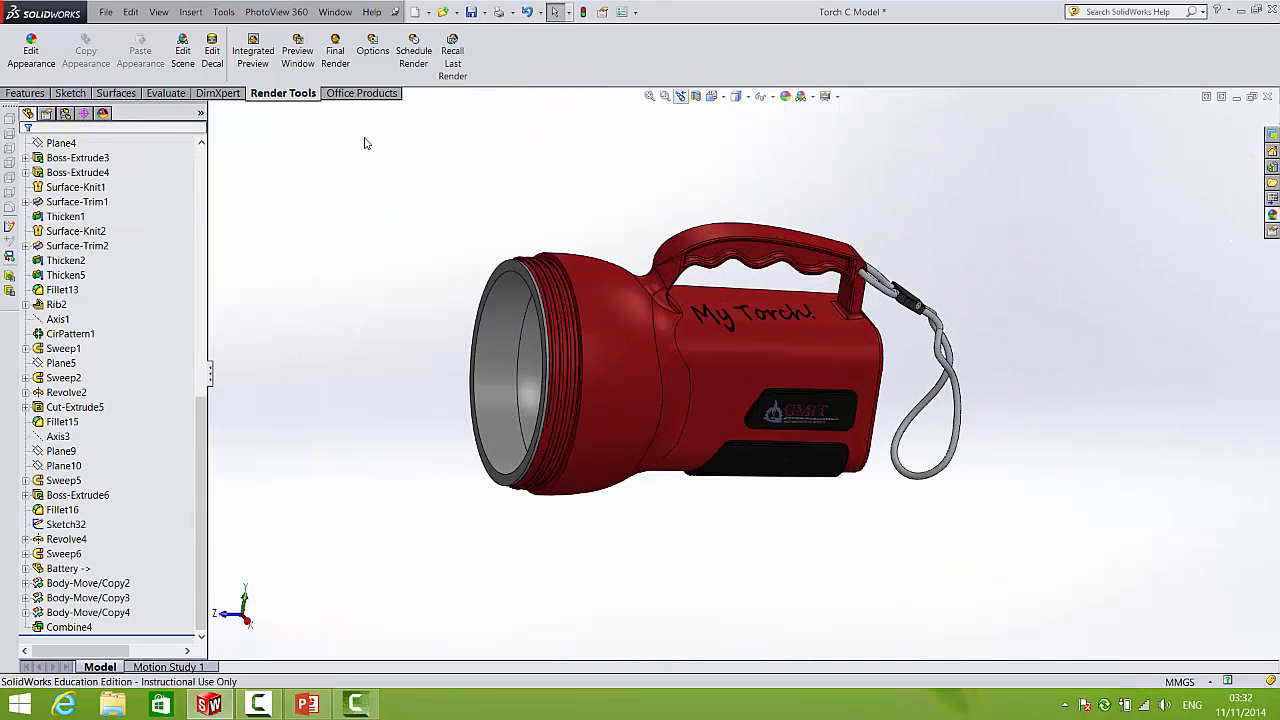
{"action": "left_click", "coordinate": [26, 93]}
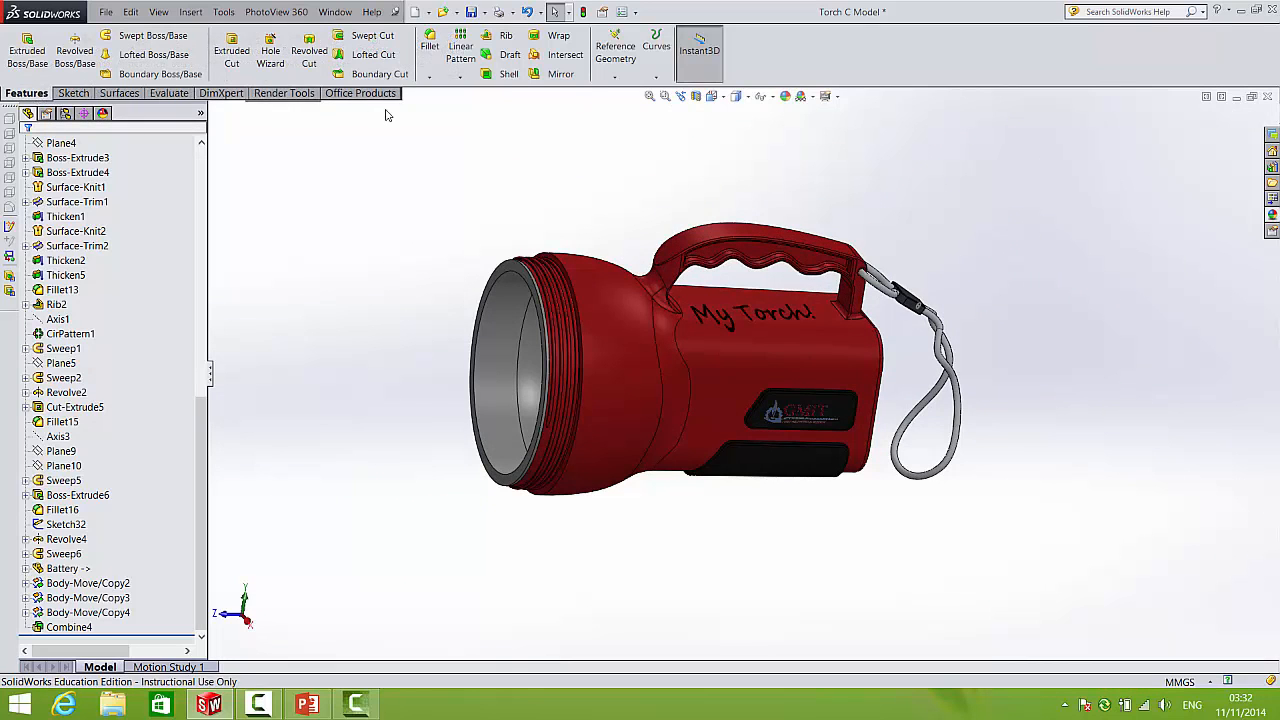
{"action": "left_click", "coordinate": [656, 77]}
{"action": "left_click", "coordinate": [614, 77]}
{"action": "left_click", "coordinate": [622, 91]}
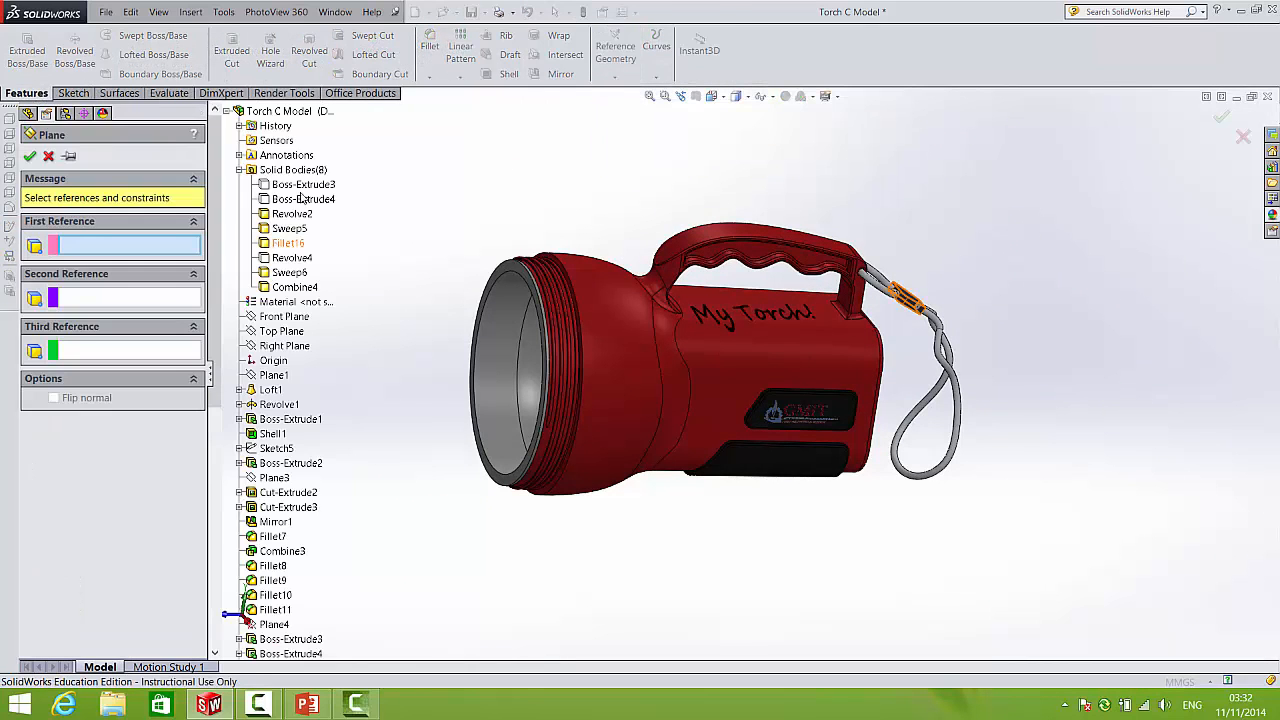
{"action": "left_click", "coordinate": [281, 331]}
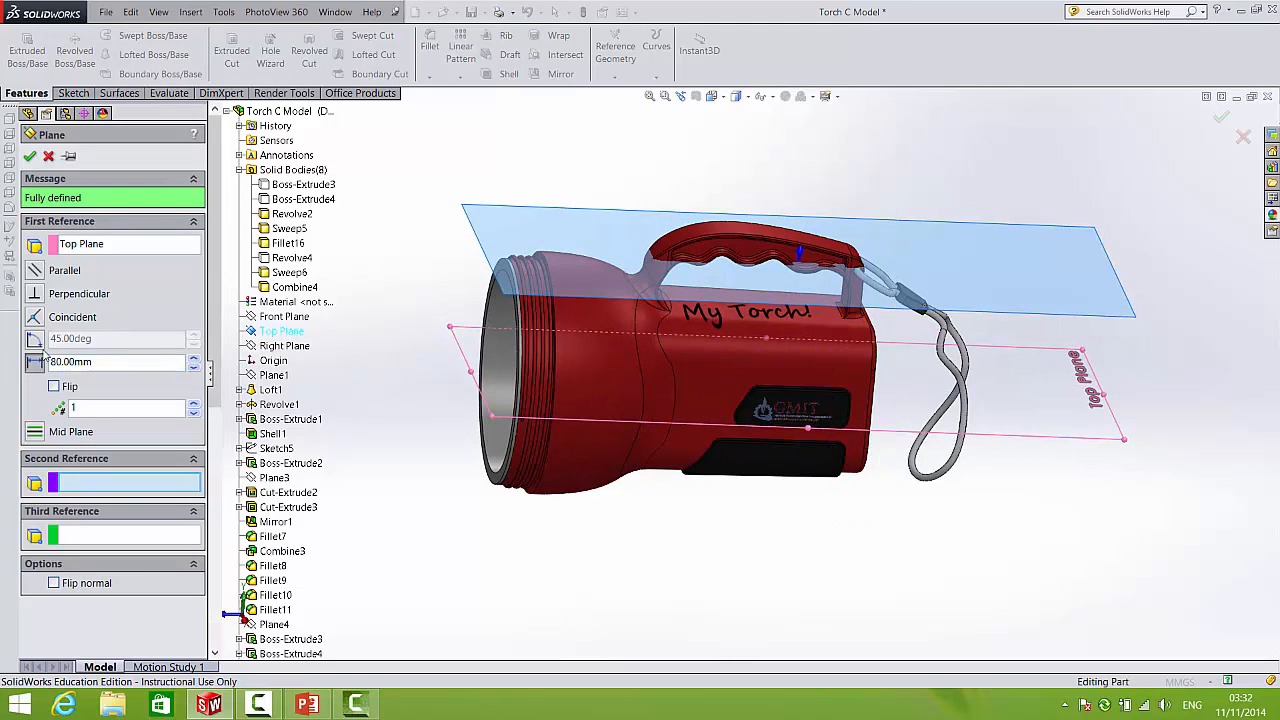
{"action": "left_click", "coordinate": [193, 362]}
{"action": "left_click", "coordinate": [193, 362]}
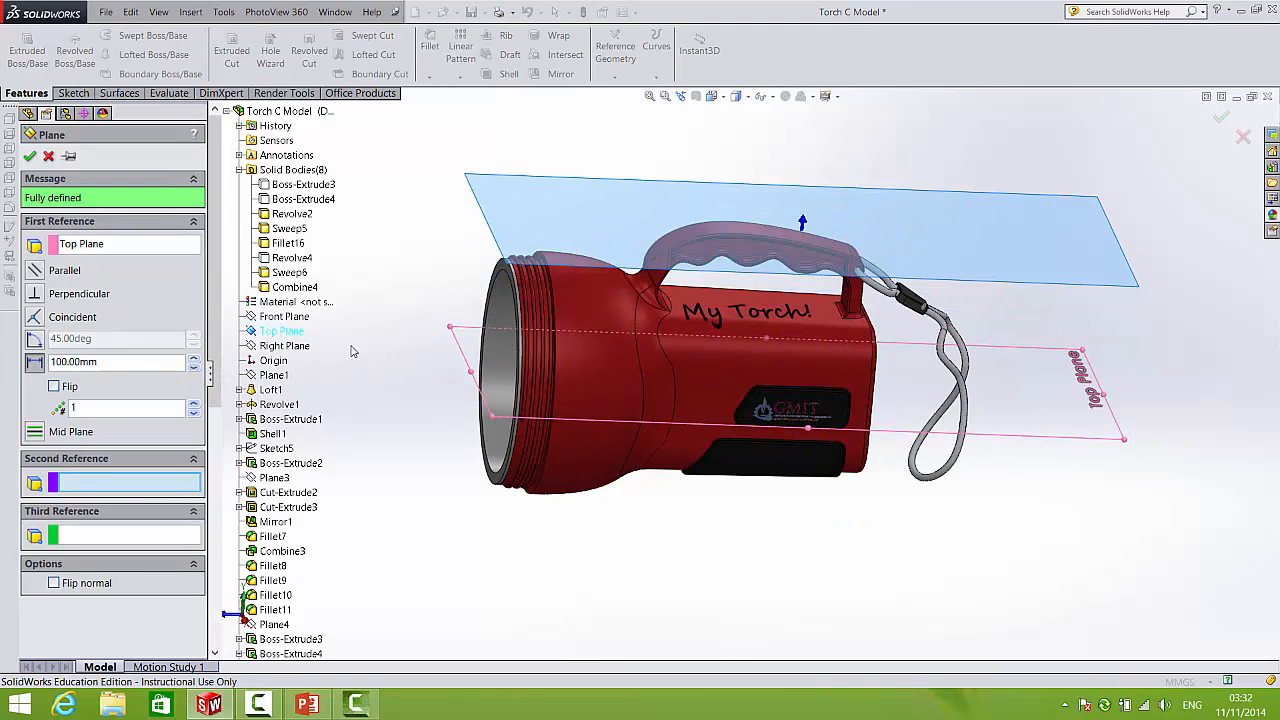
{"action": "left_click", "coordinate": [1220, 116]}
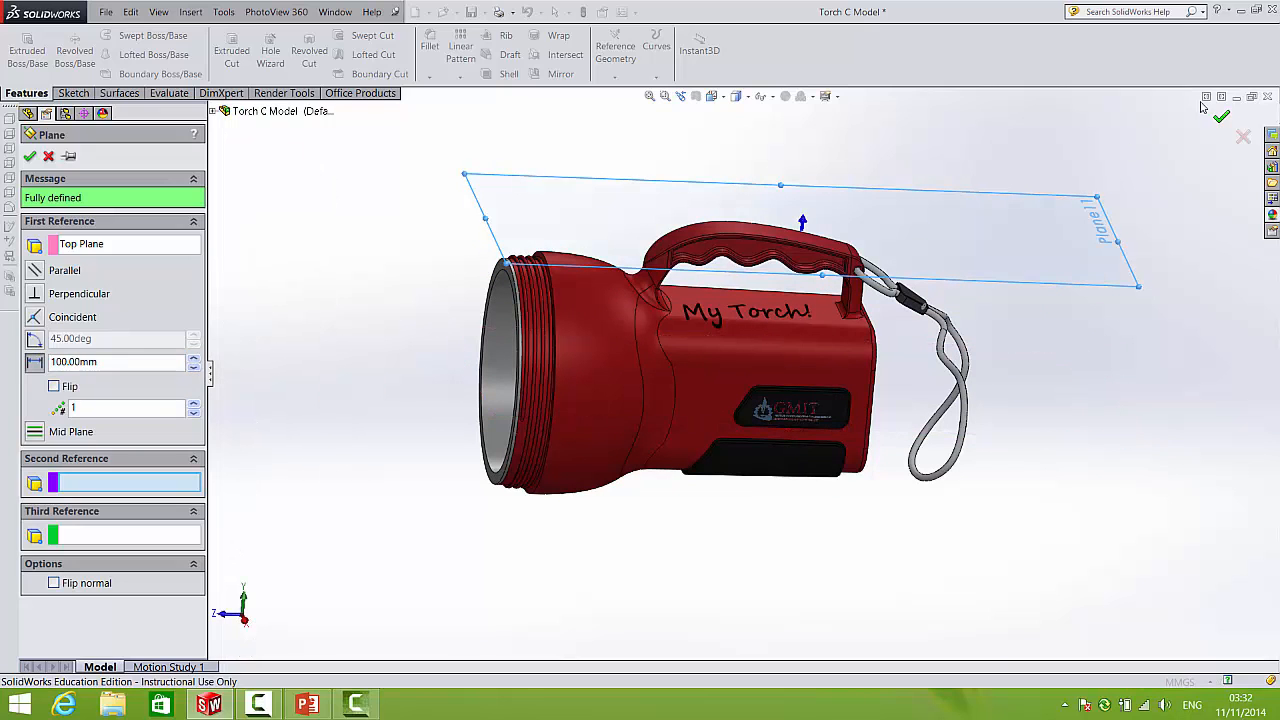
- Sketch an ellipse with radii of about 12.2 mm and 7.1 mm on the new plane, centred over the handle's front end
{"action": "left_click", "coordinate": [73, 93]}
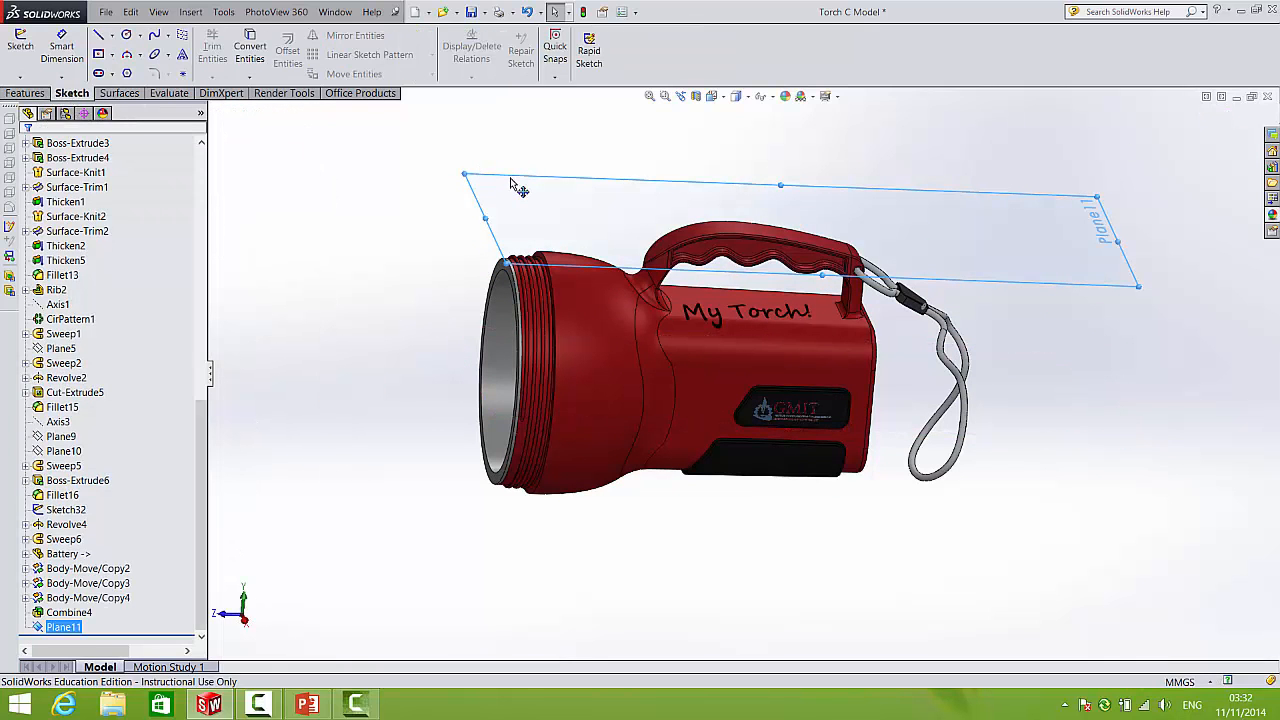
{"action": "key", "text": "space"}
{"action": "left_click", "coordinate": [531, 249]}
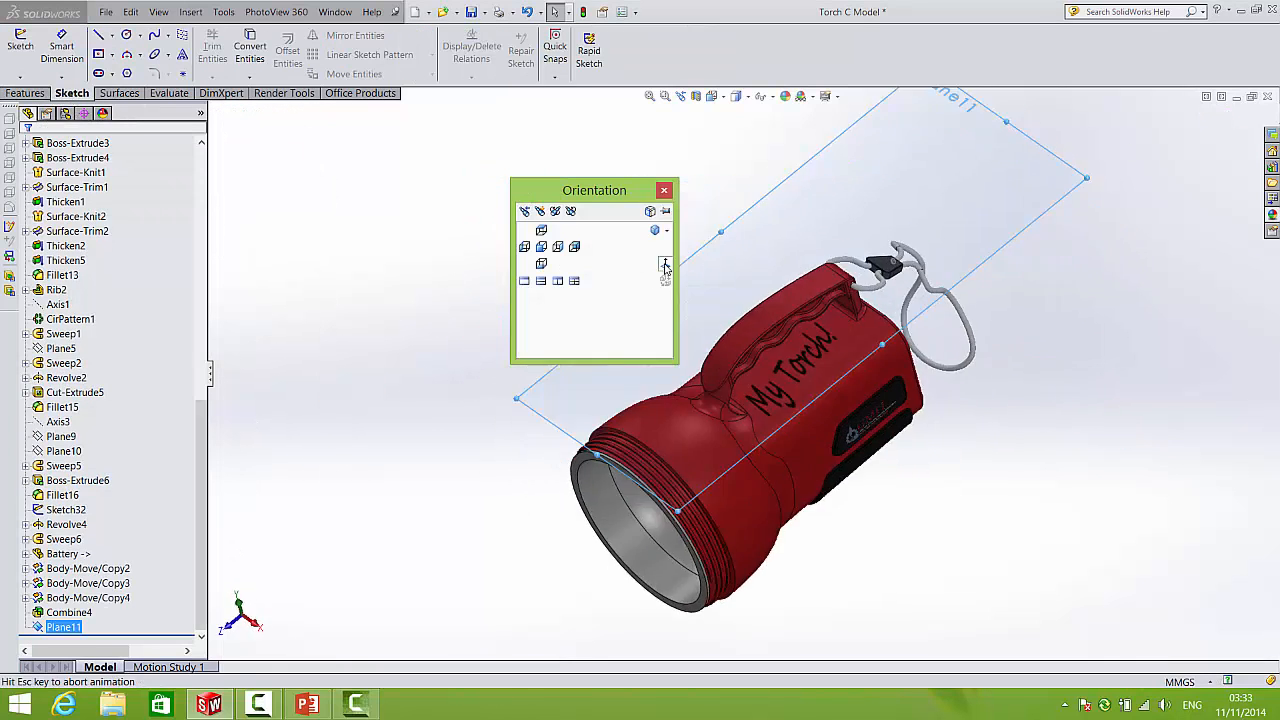
{"action": "scroll", "coordinate": [801, 458], "scroll_direction": "down", "scroll_amount": 3}
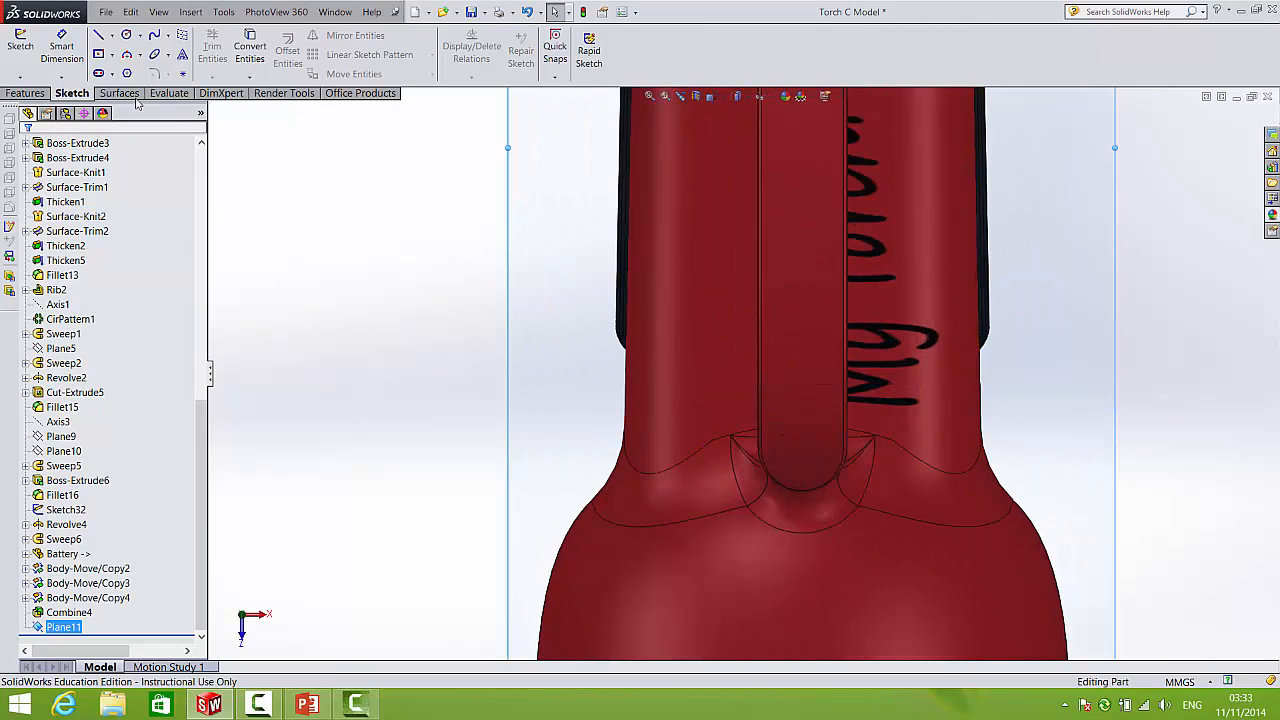
{"action": "left_click", "coordinate": [154, 55]}
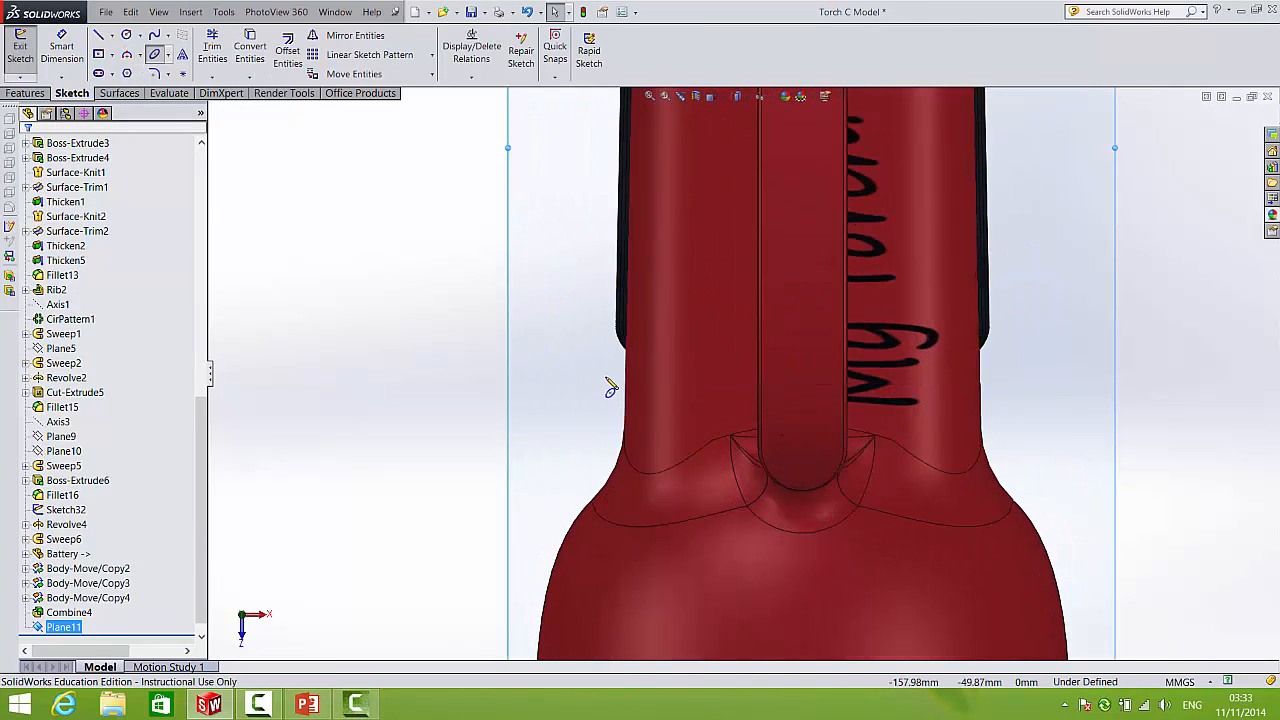
{"action": "left_click", "coordinate": [808, 386]}
{"action": "left_click", "coordinate": [802, 354]}
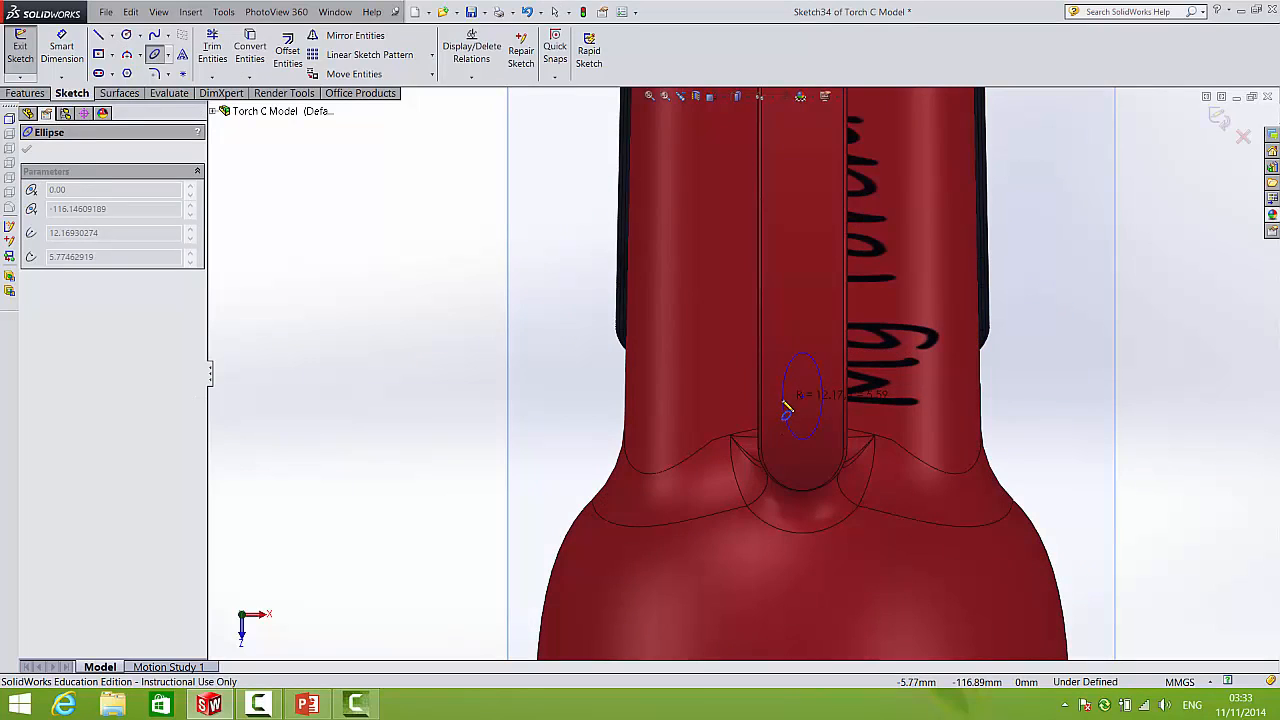
{"action": "left_click", "coordinate": [783, 412]}
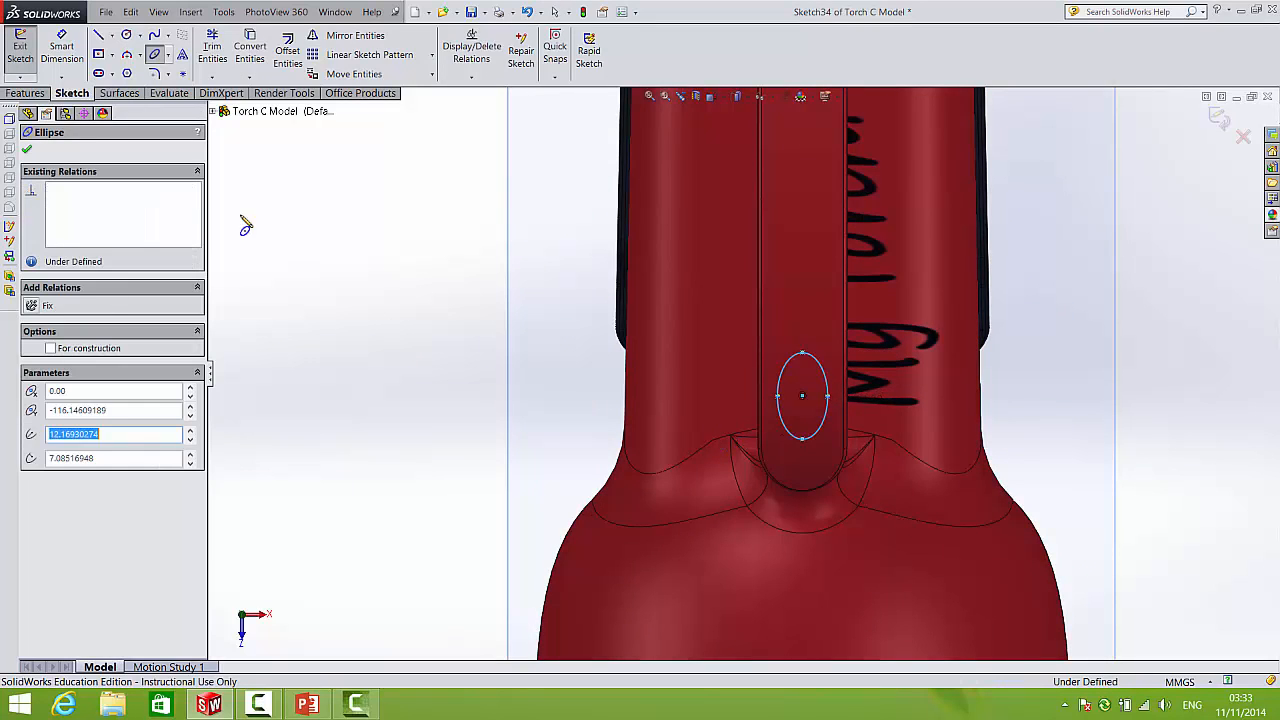
- Cut the ellipse into the handle with Extruded Cut, offset 1.5 mm from the handle's upper face with the offset reversed
{"action": "left_click", "coordinate": [26, 93]}
{"action": "left_click", "coordinate": [231, 50]}
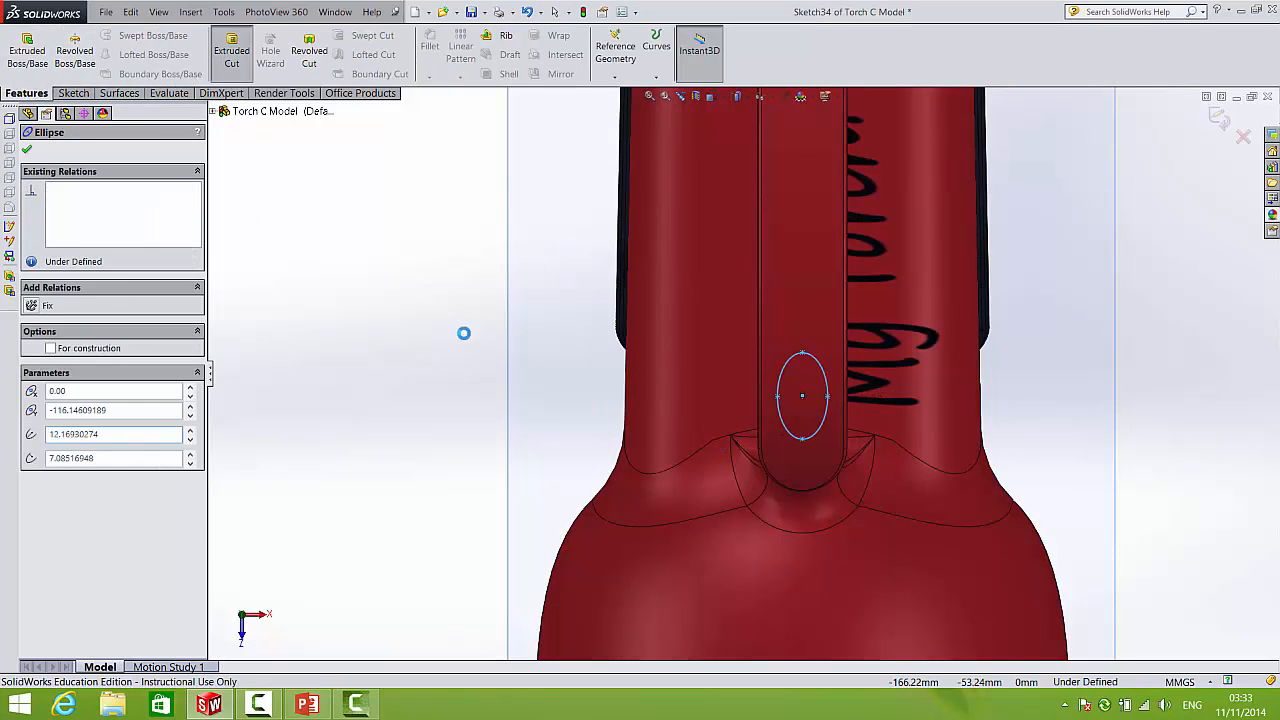
{"action": "middle_click_drag", "start_coordinate": [748, 361], "coordinate": [780, 335]}
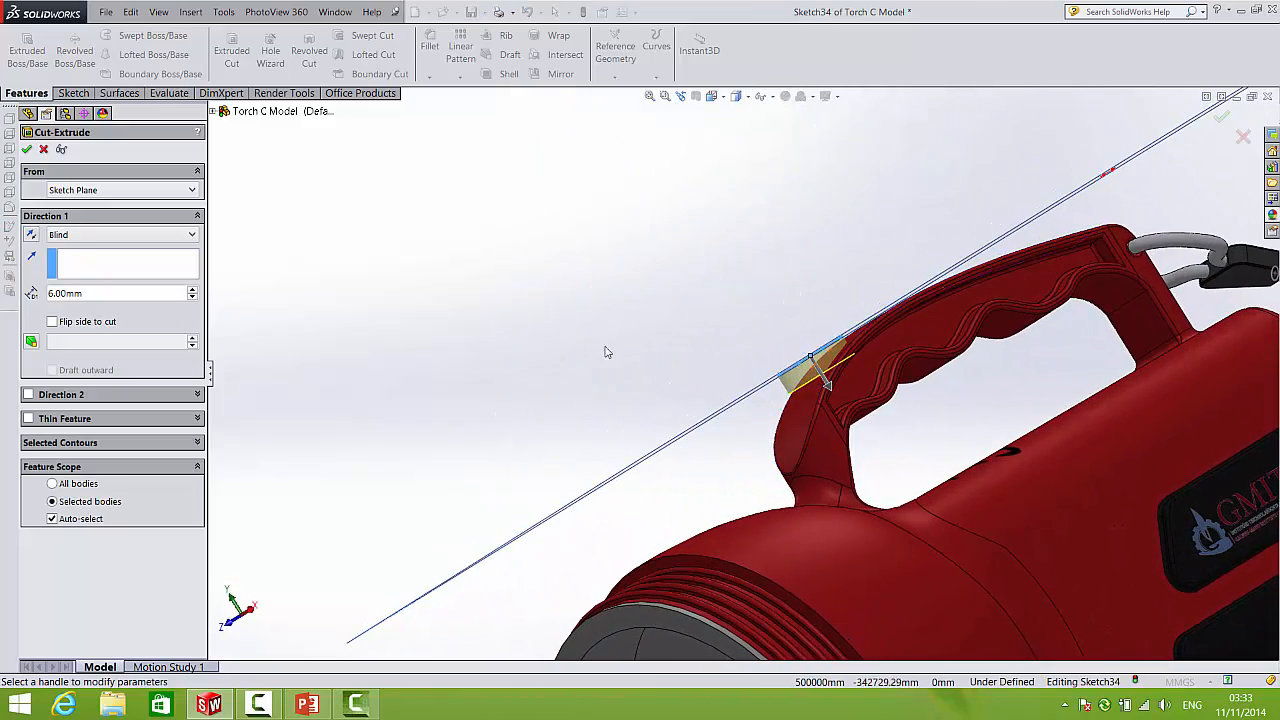
{"action": "middle_click_drag", "start_coordinate": [830, 386], "coordinate": [859, 368]}
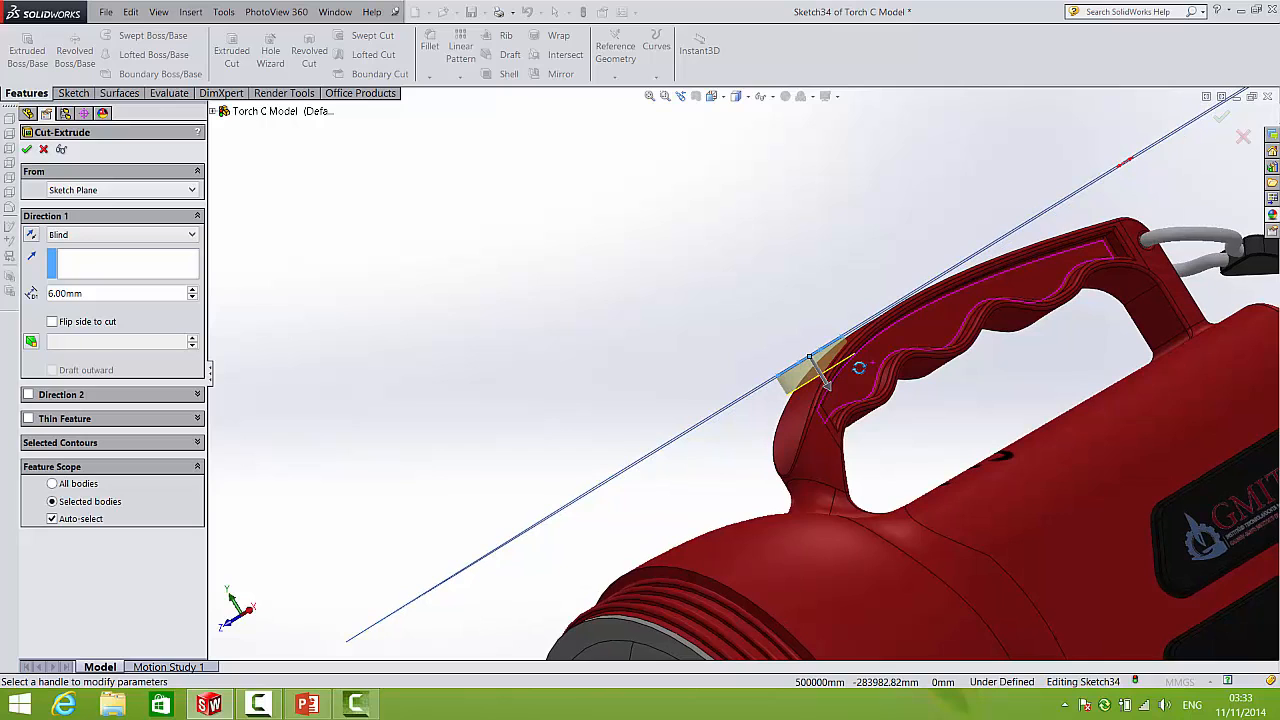
{"action": "left_click", "coordinate": [65, 238]}
{"action": "left_click", "coordinate": [71, 323]}
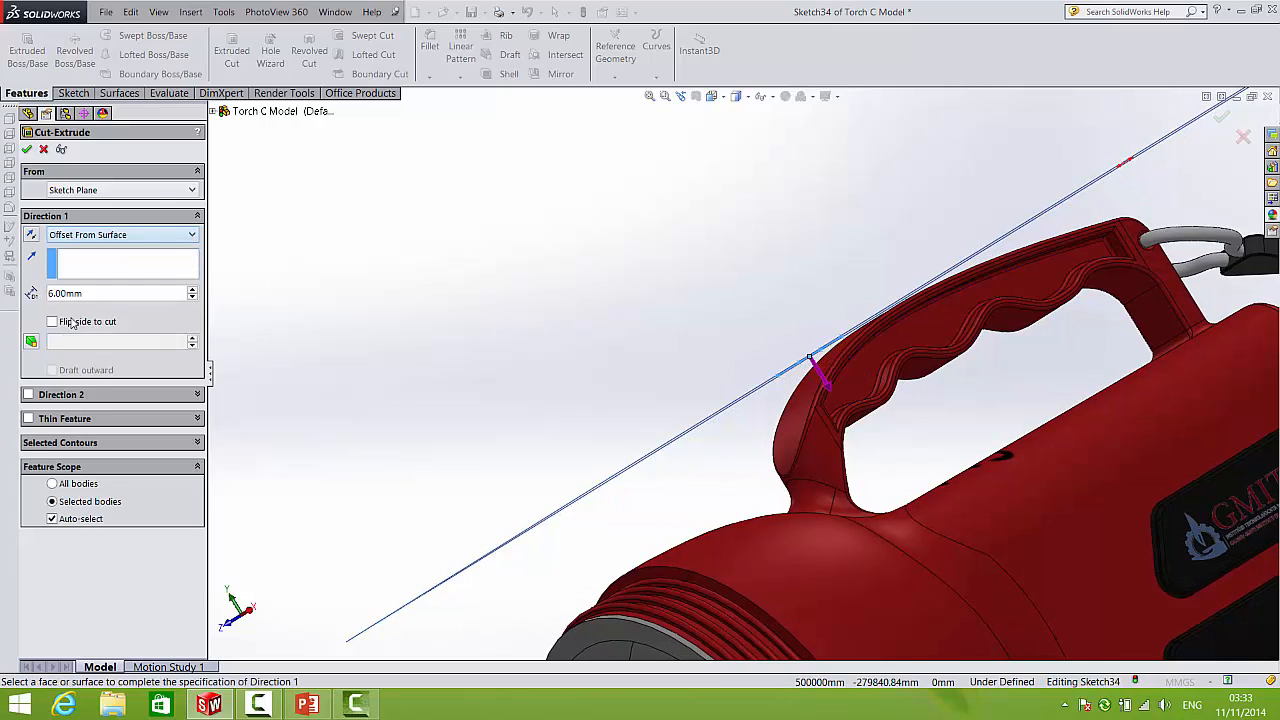
{"action": "type", "text": "1.5"}
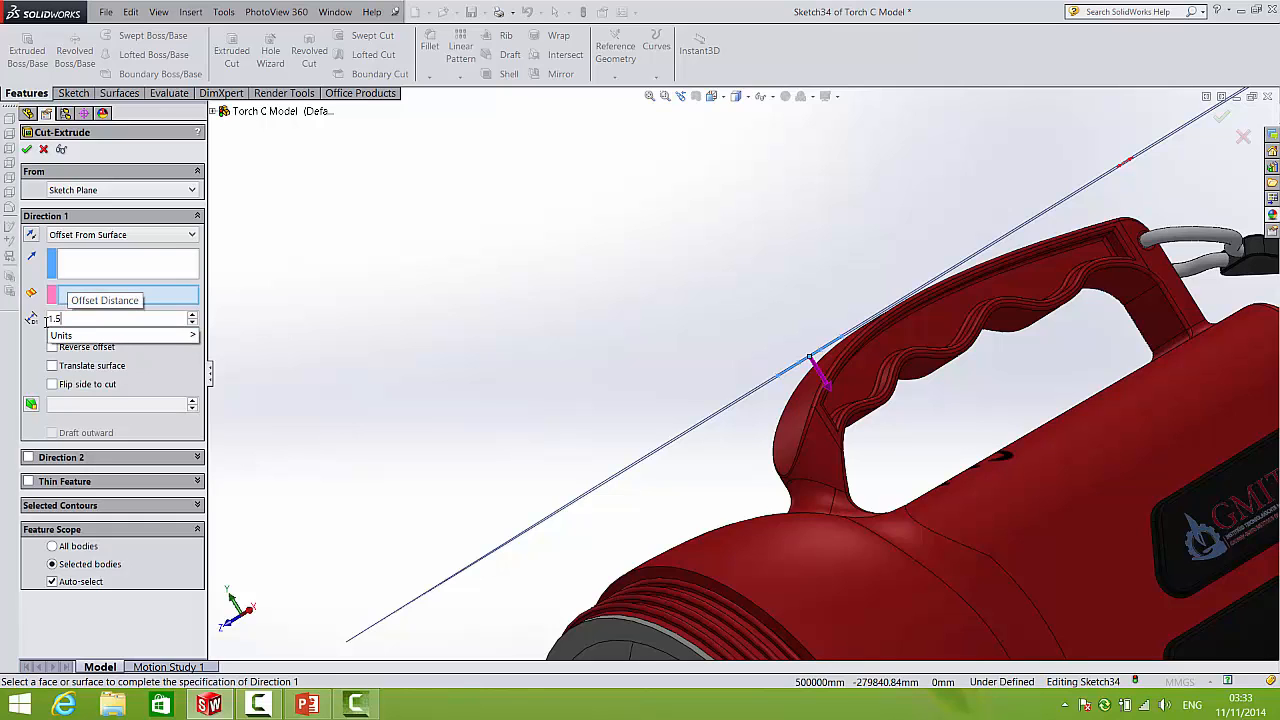
{"action": "left_click", "coordinate": [805, 403]}
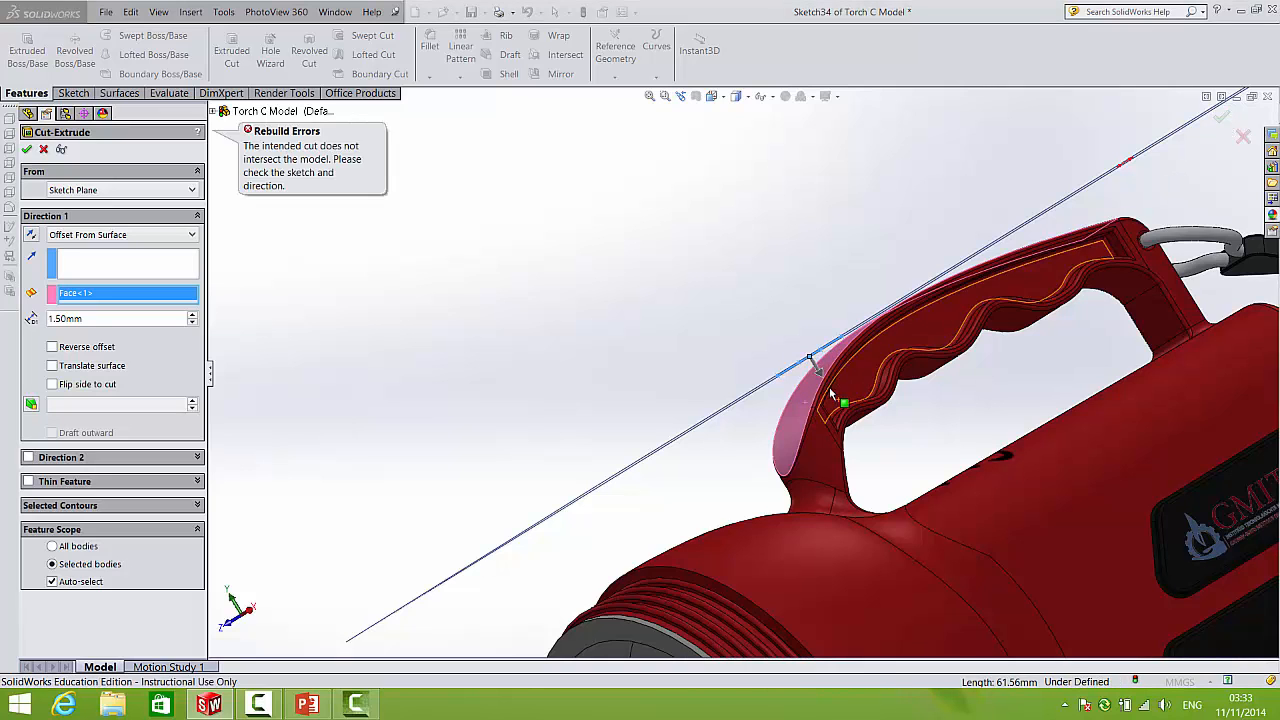
{"action": "mouse_move", "coordinate": [829, 387]}
{"action": "middle_mouse_down"}
{"action": "mouse_move", "coordinate": [866, 408]}
{"action": "mouse_move", "coordinate": [820, 392]}
{"action": "middle_mouse_up"}
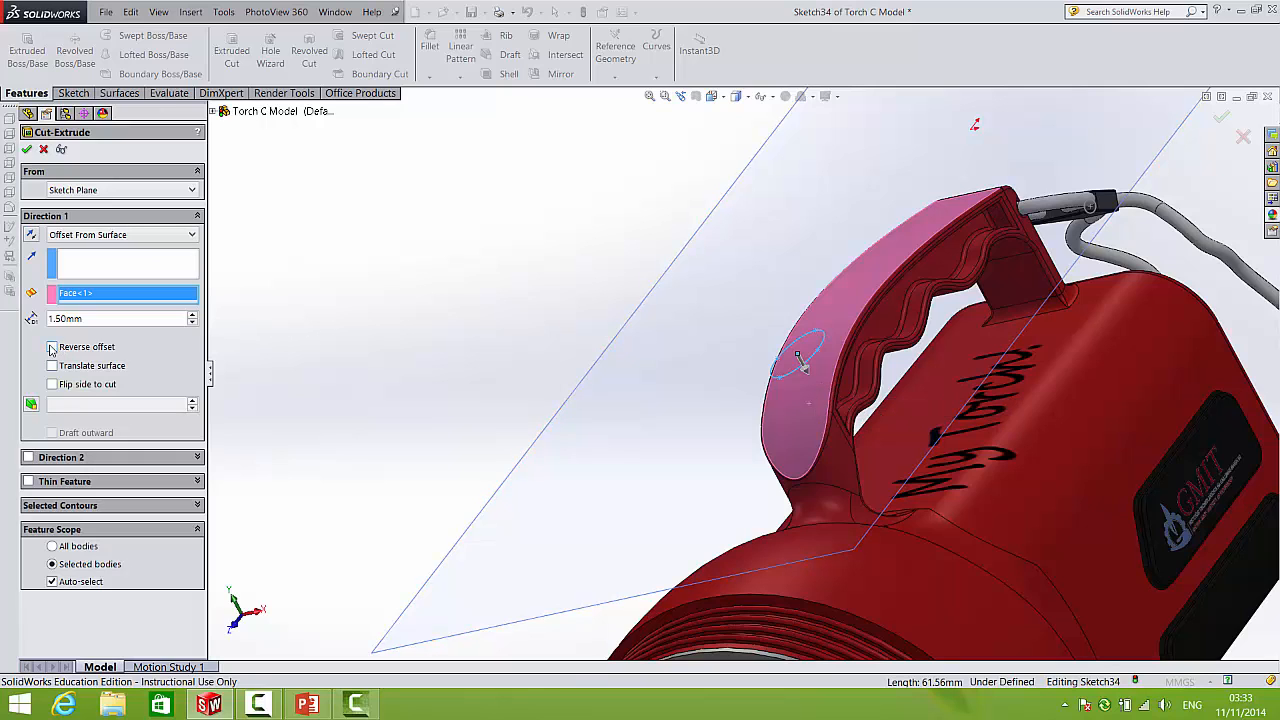
{"action": "left_click", "coordinate": [52, 347]}
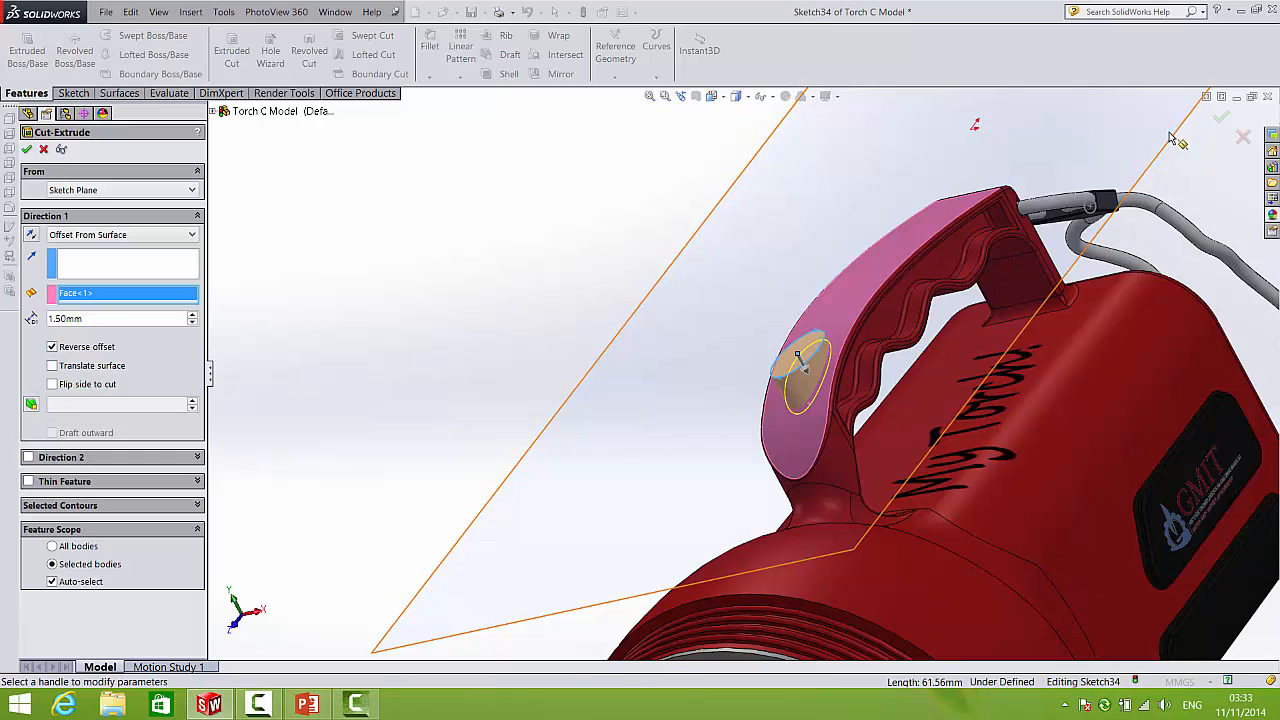
{"action": "left_click", "coordinate": [1221, 117]}
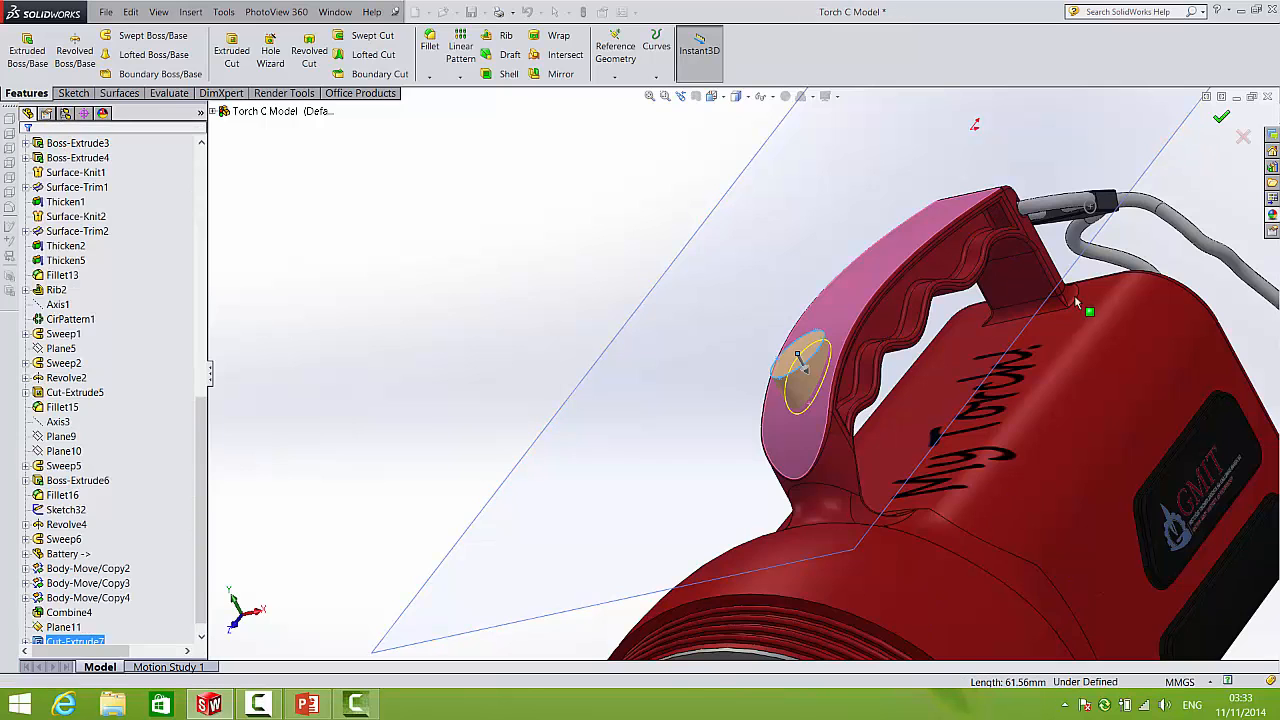
- Hide the reference plane above the handle
{"action": "left_click", "coordinate": [665, 273]}
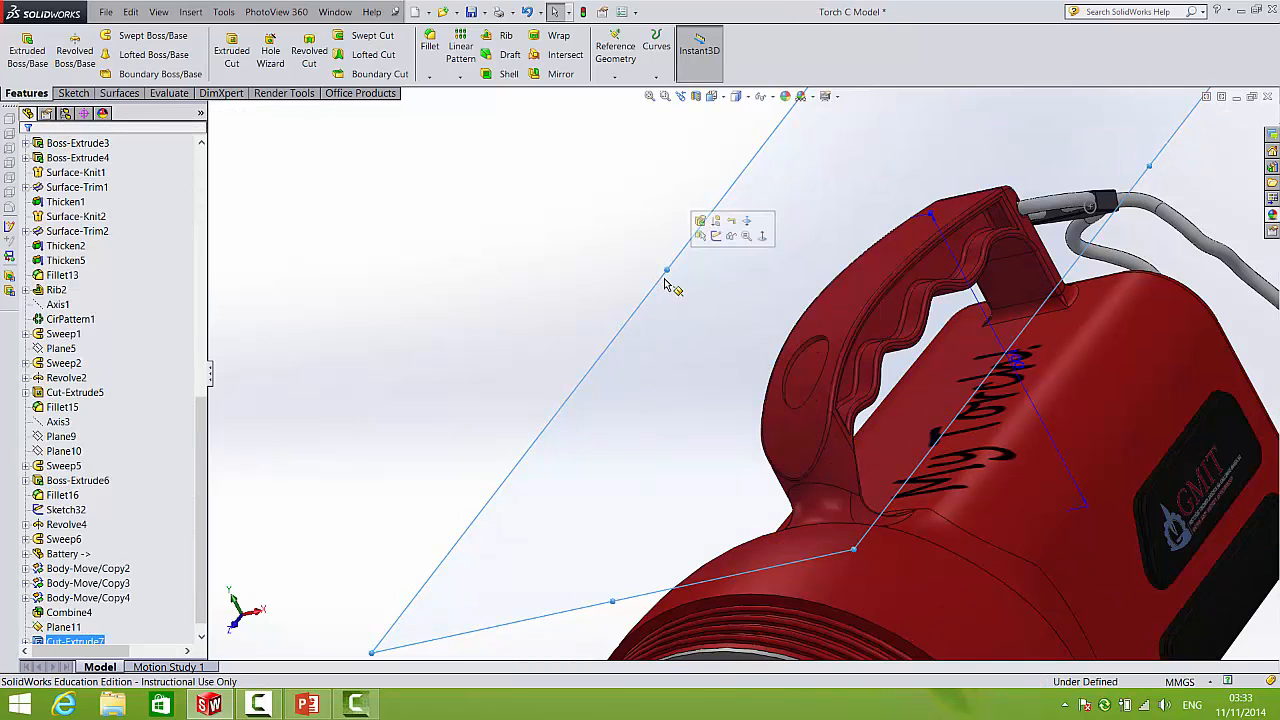
{"action": "left_click", "coordinate": [736, 248]}
{"action": "scroll", "coordinate": [820, 383], "scroll_direction": "down", "scroll_amount": 5}
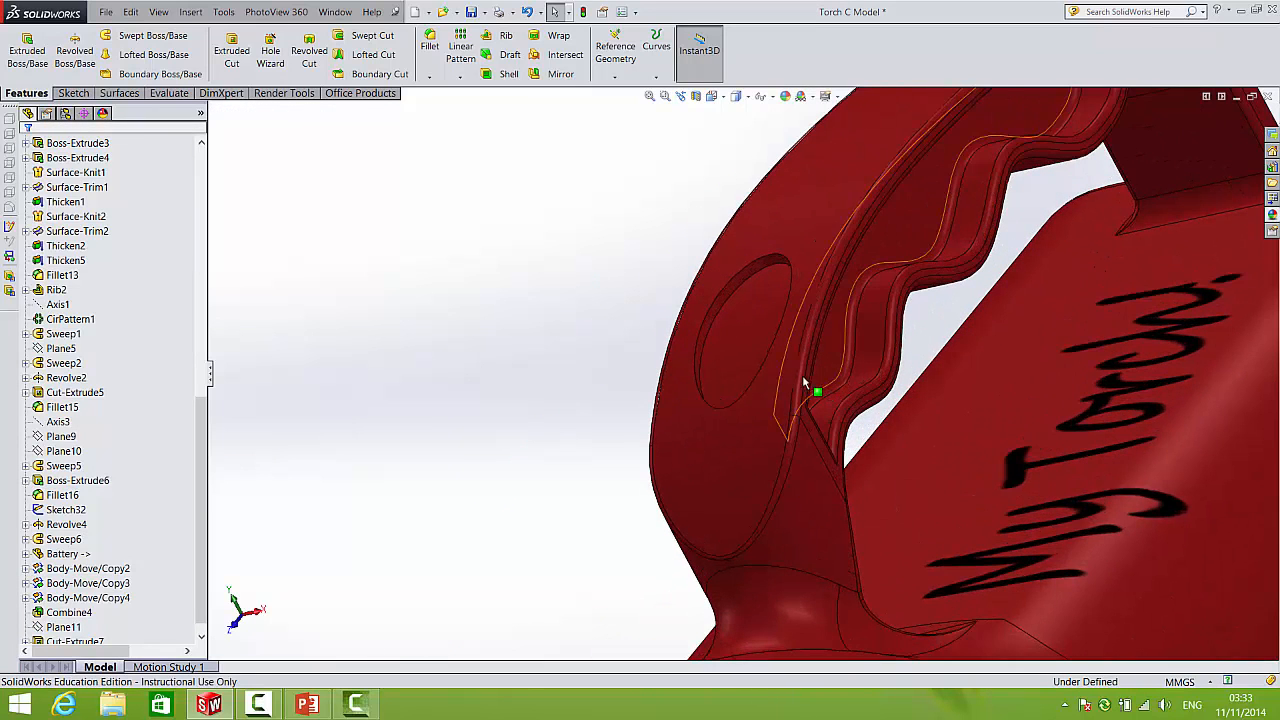
{"action": "scroll", "coordinate": [805, 378], "scroll_direction": "up", "scroll_amount": 2}
- Add a 3 mm high Dome to the floor of the elliptical recess in the handle
{"action": "left_click", "coordinate": [191, 12]}
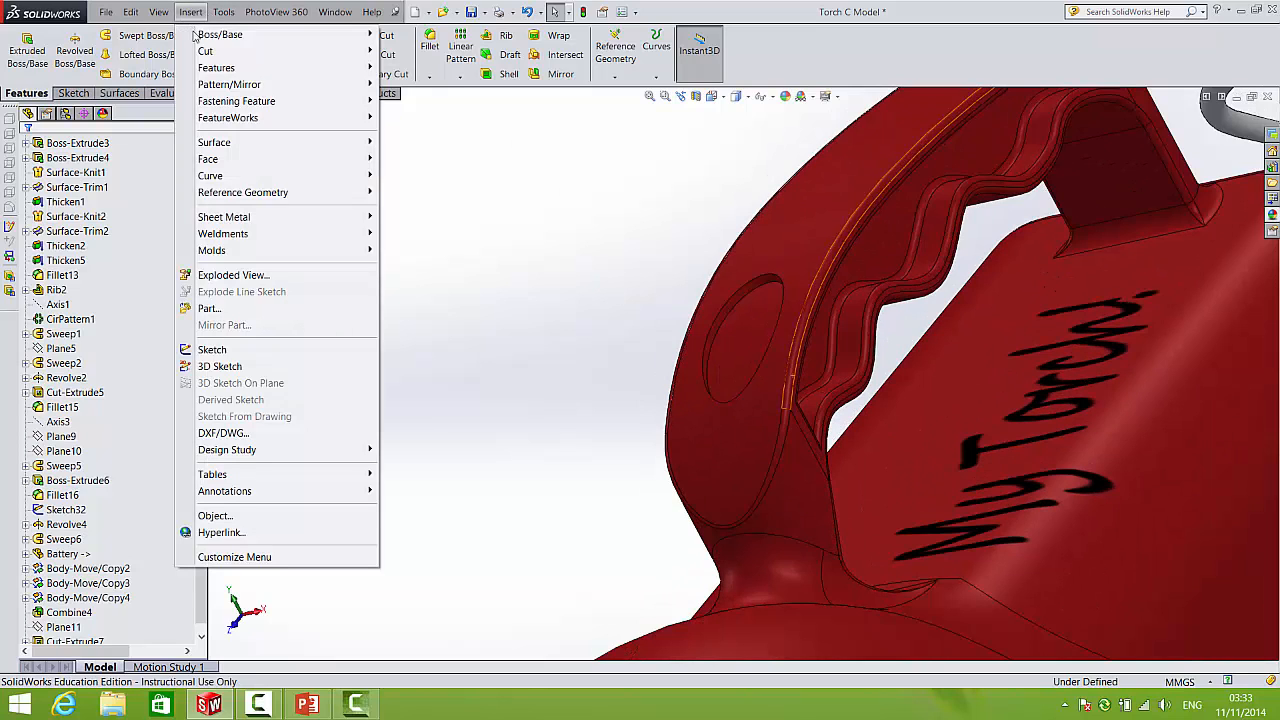
{"action": "mouse_move", "coordinate": [209, 68]}
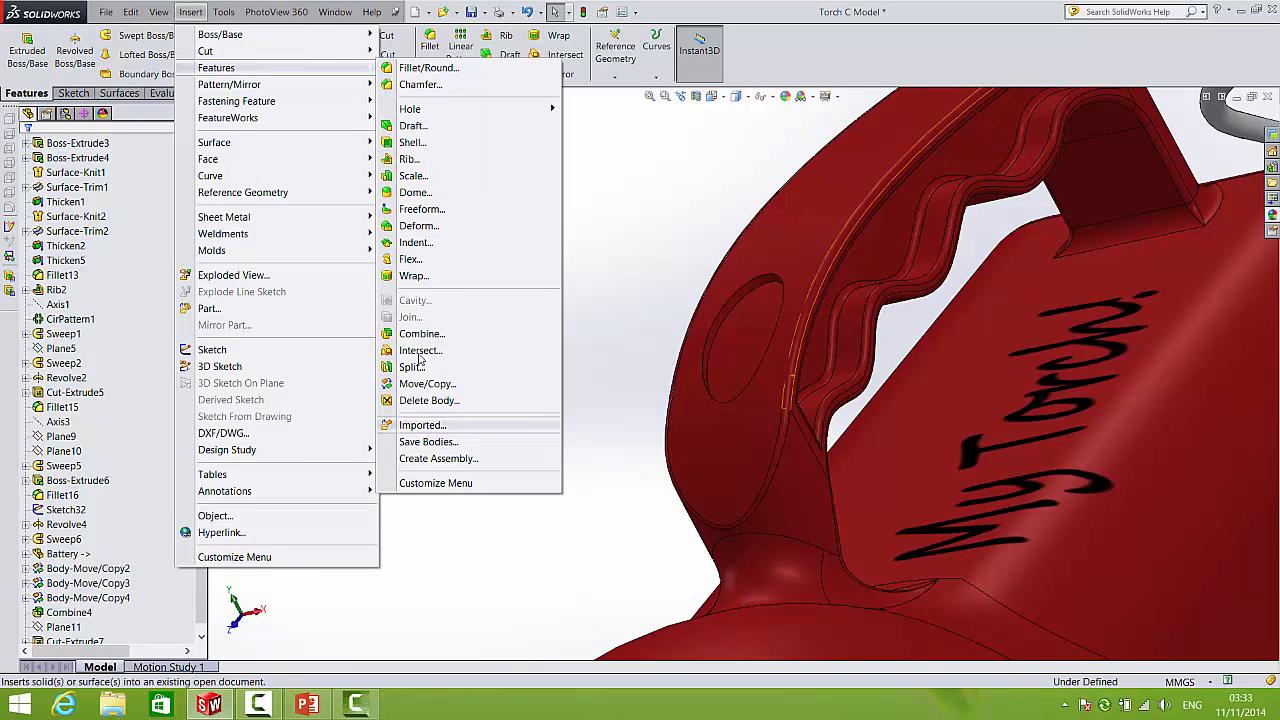
{"action": "left_click", "coordinate": [414, 193]}
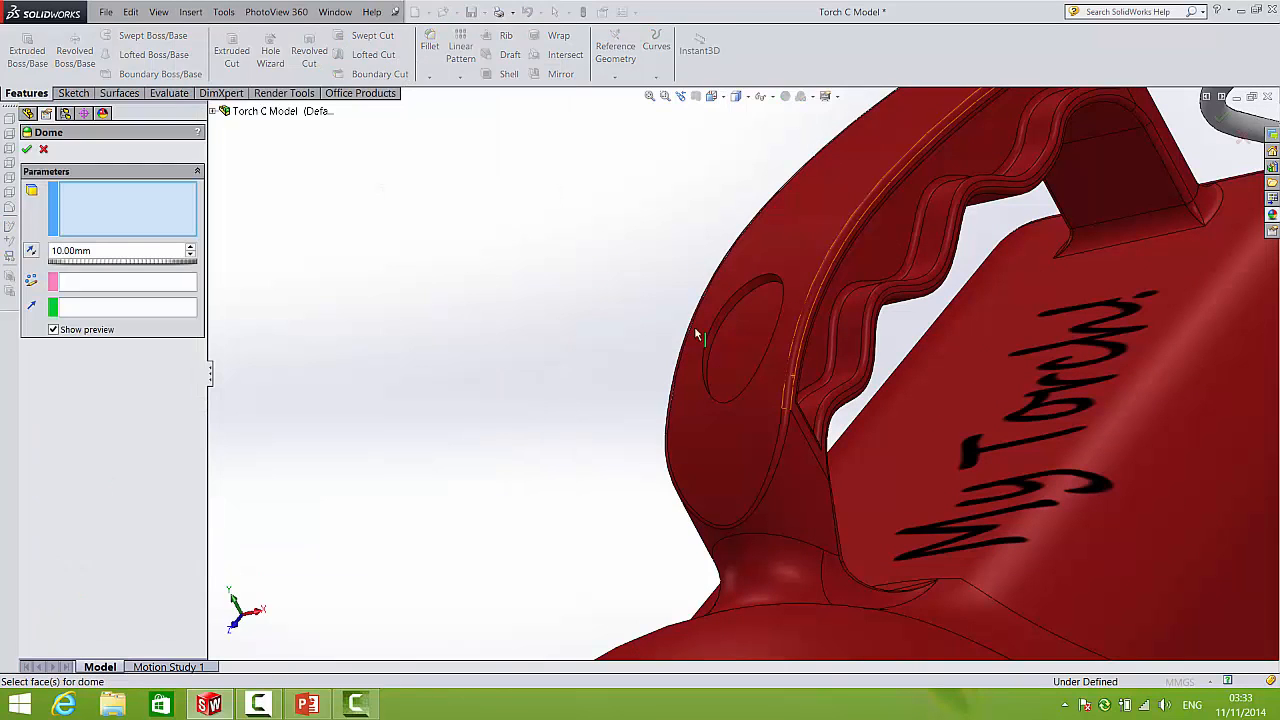
{"action": "left_click", "coordinate": [733, 341]}
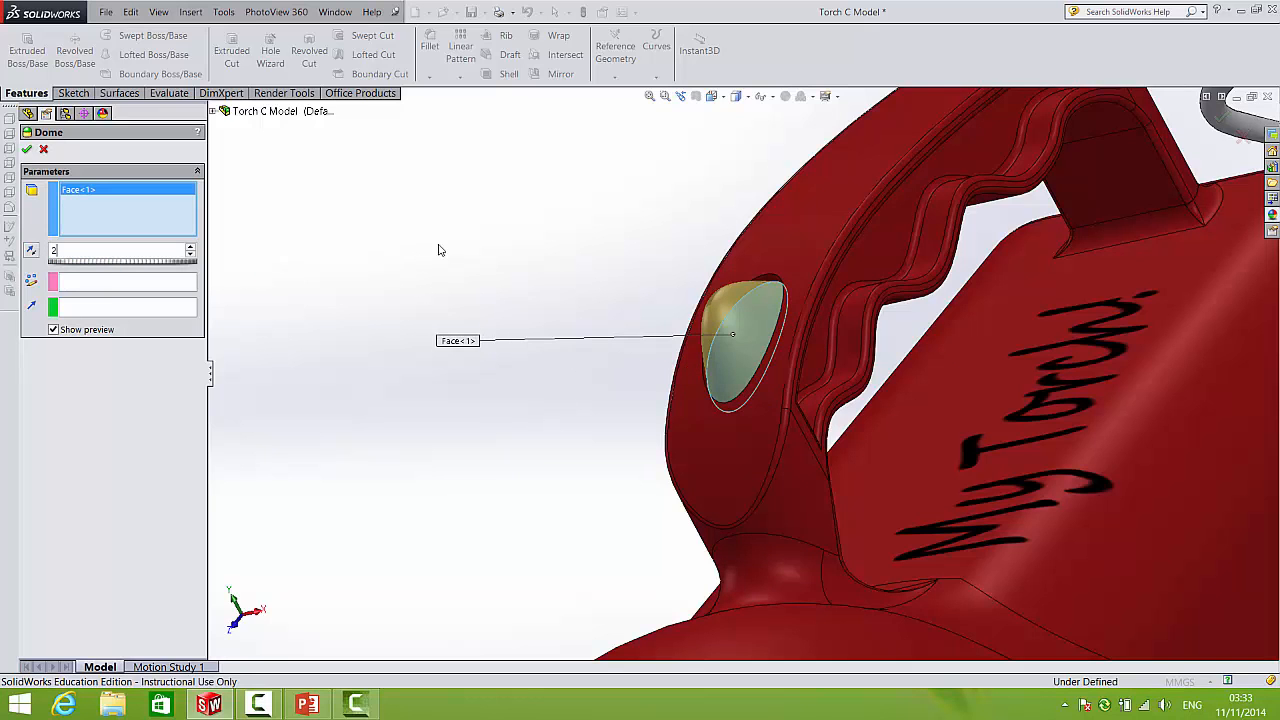
{"action": "middle_click_drag", "start_coordinate": [640, 320], "coordinate": [672, 345]}
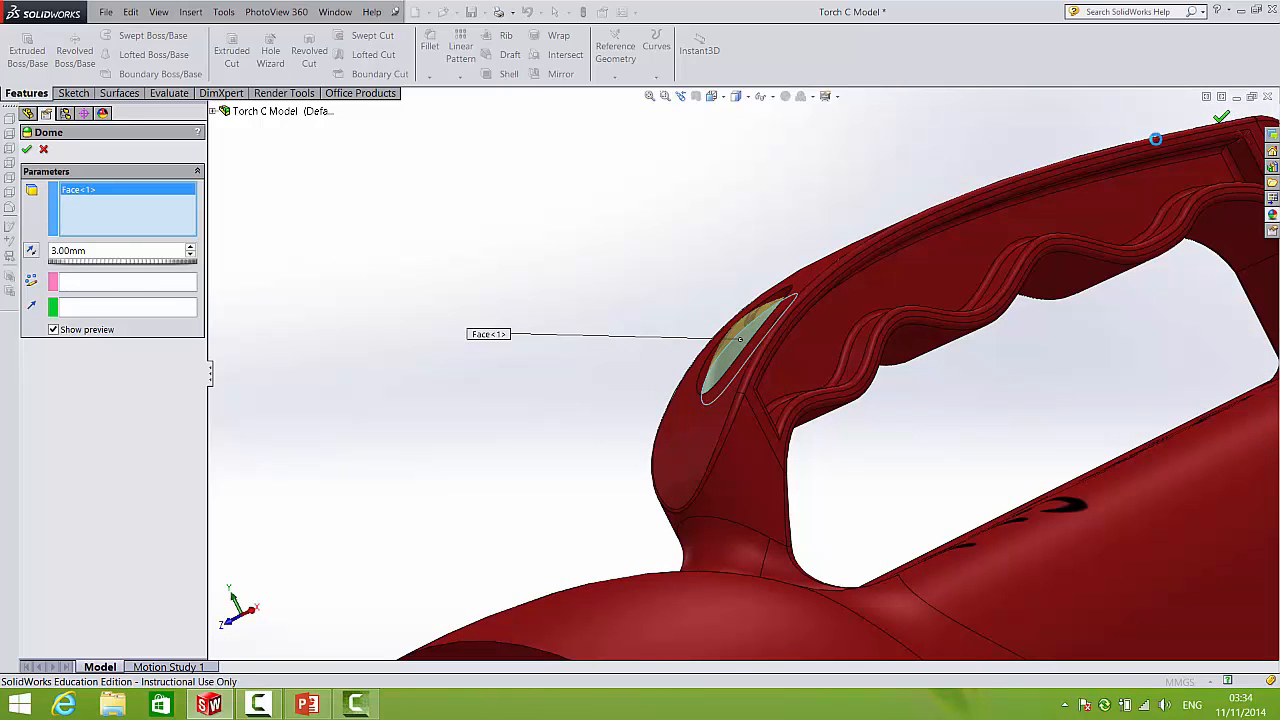
{"action": "key", "text": "Return"}
{"action": "middle_click_drag", "start_coordinate": [766, 349], "coordinate": [1218, 172]}
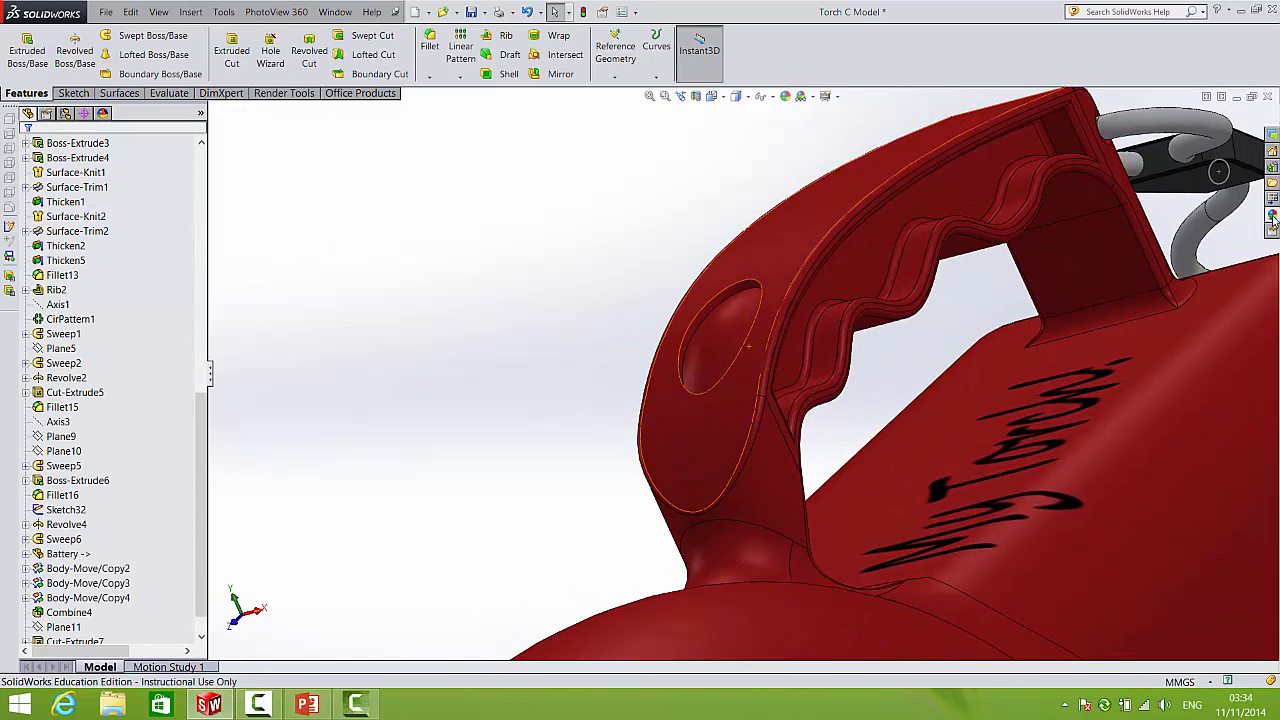
- Apply a dark rubber appearance to only the domed face of the elliptical button in the handle
{"action": "left_click", "coordinate": [1272, 214]}
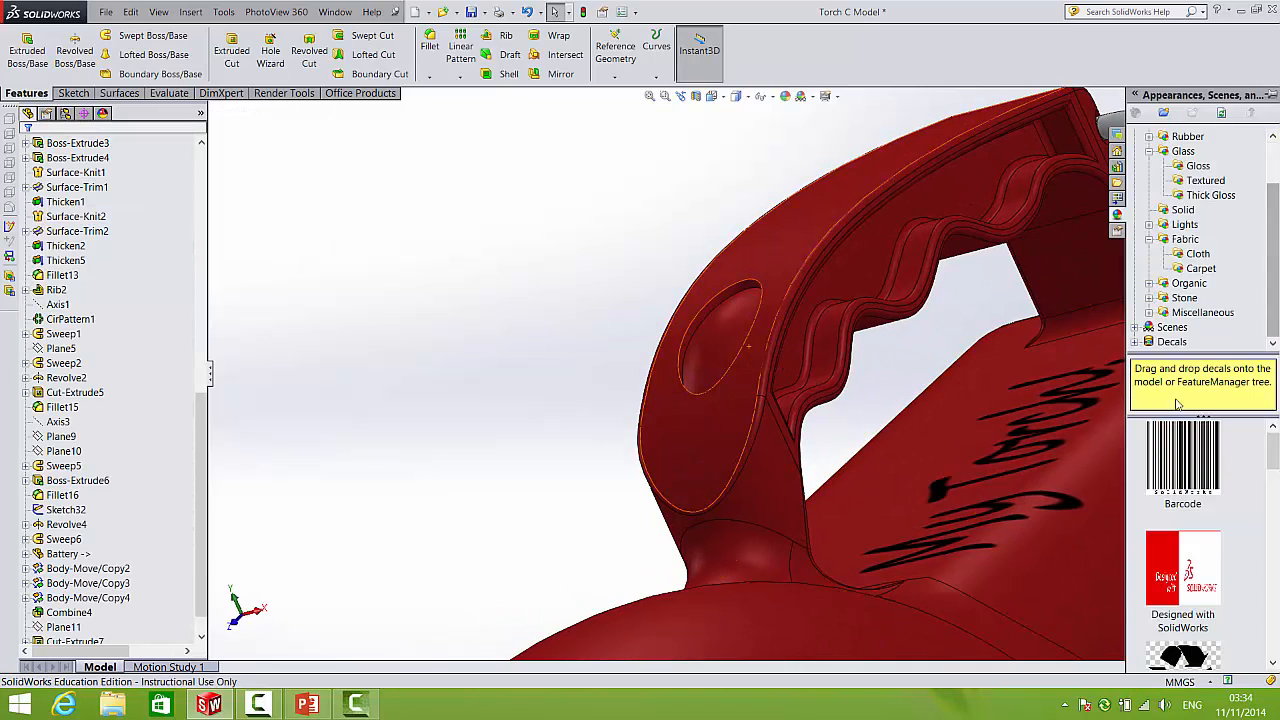
{"action": "left_click", "coordinate": [1151, 137]}
{"action": "left_click", "coordinate": [1192, 152]}
{"action": "left_click_drag", "start_coordinate": [1182, 470], "coordinate": [728, 340]}
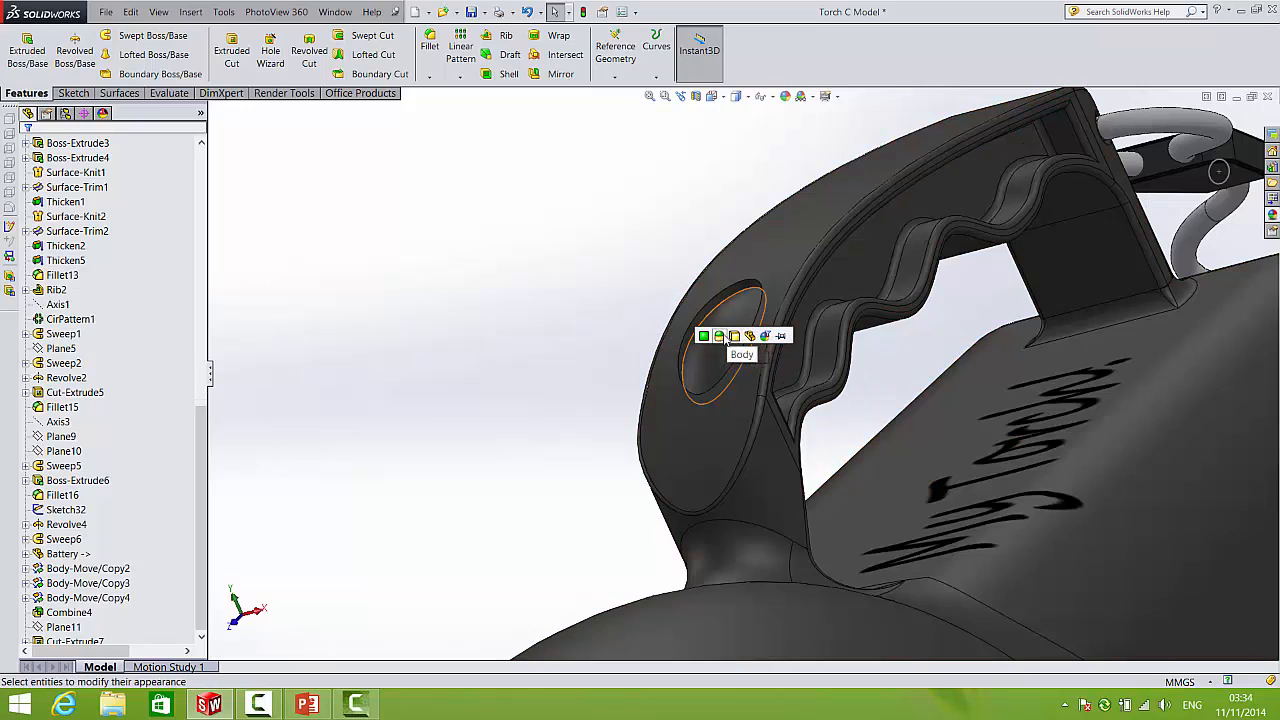
{"action": "scroll", "coordinate": [543, 340], "scroll_direction": "up", "scroll_amount": 5}
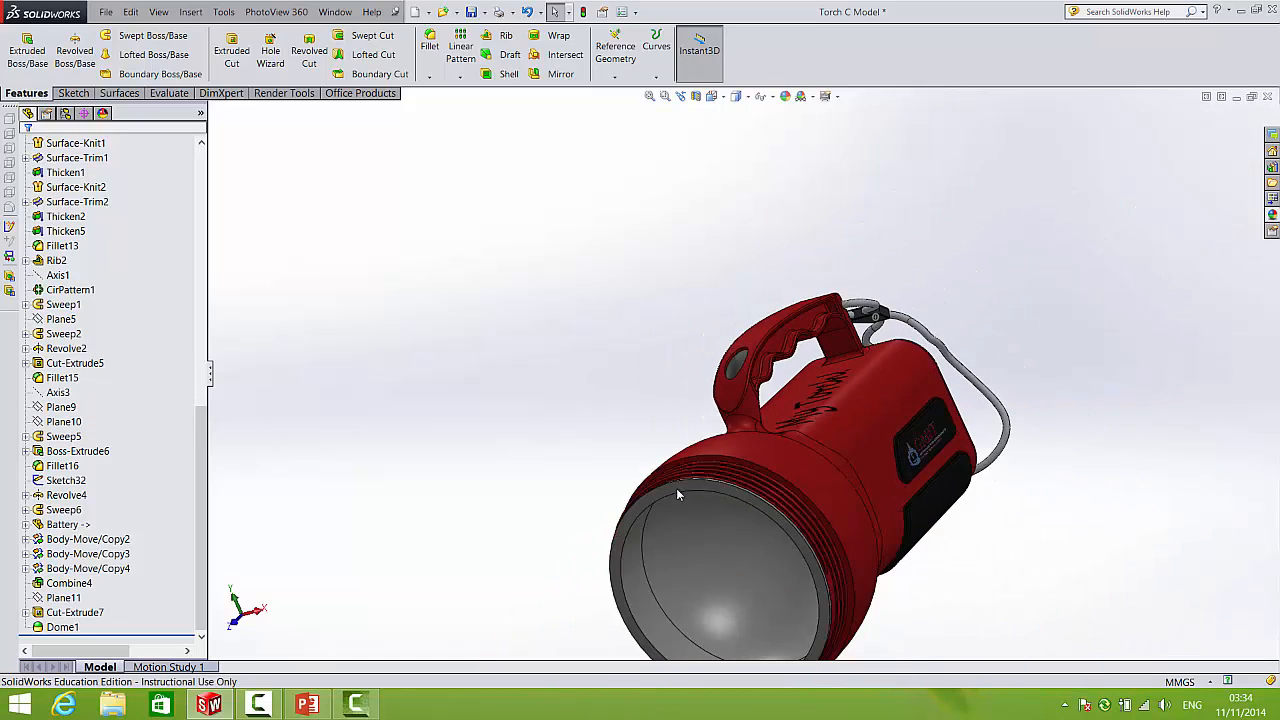
{"action": "middle_click_drag", "start_coordinate": [676, 488], "coordinate": [630, 533]}
{"action": "scroll", "coordinate": [634, 532], "scroll_direction": "up", "scroll_amount": 3}
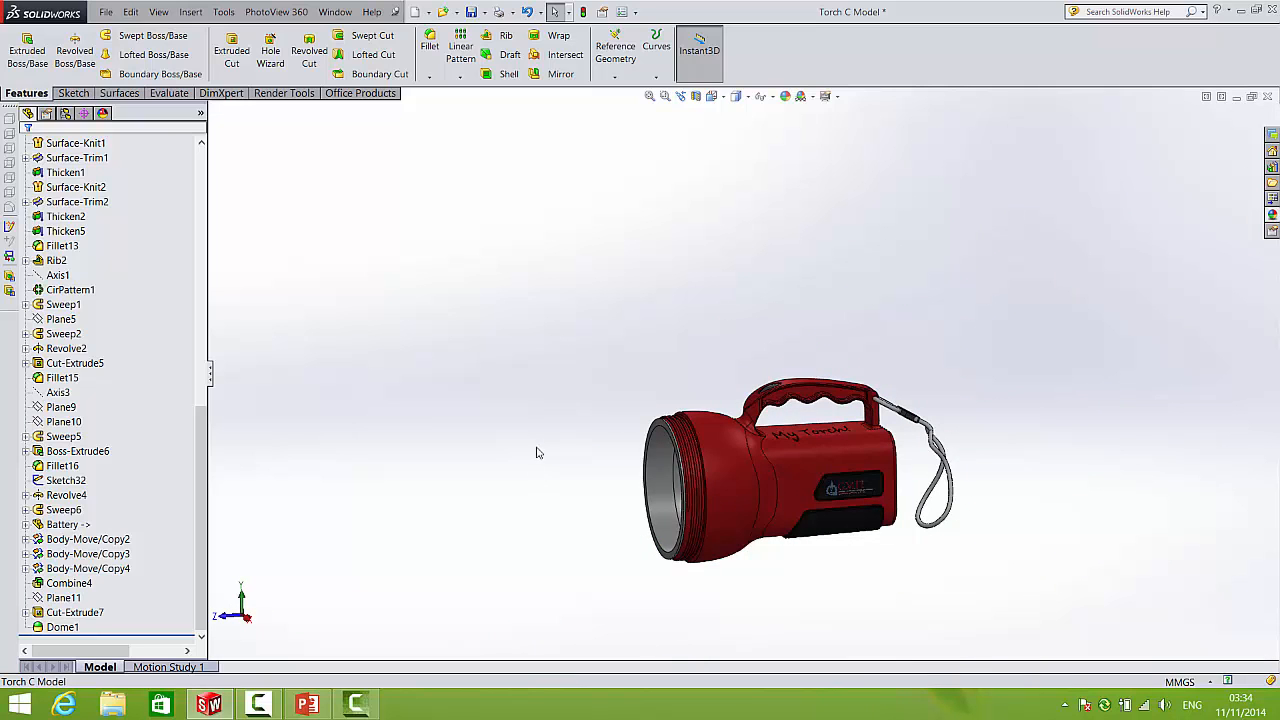
{"action": "middle_click_drag", "start_coordinate": [718, 467], "coordinate": [724, 511]}
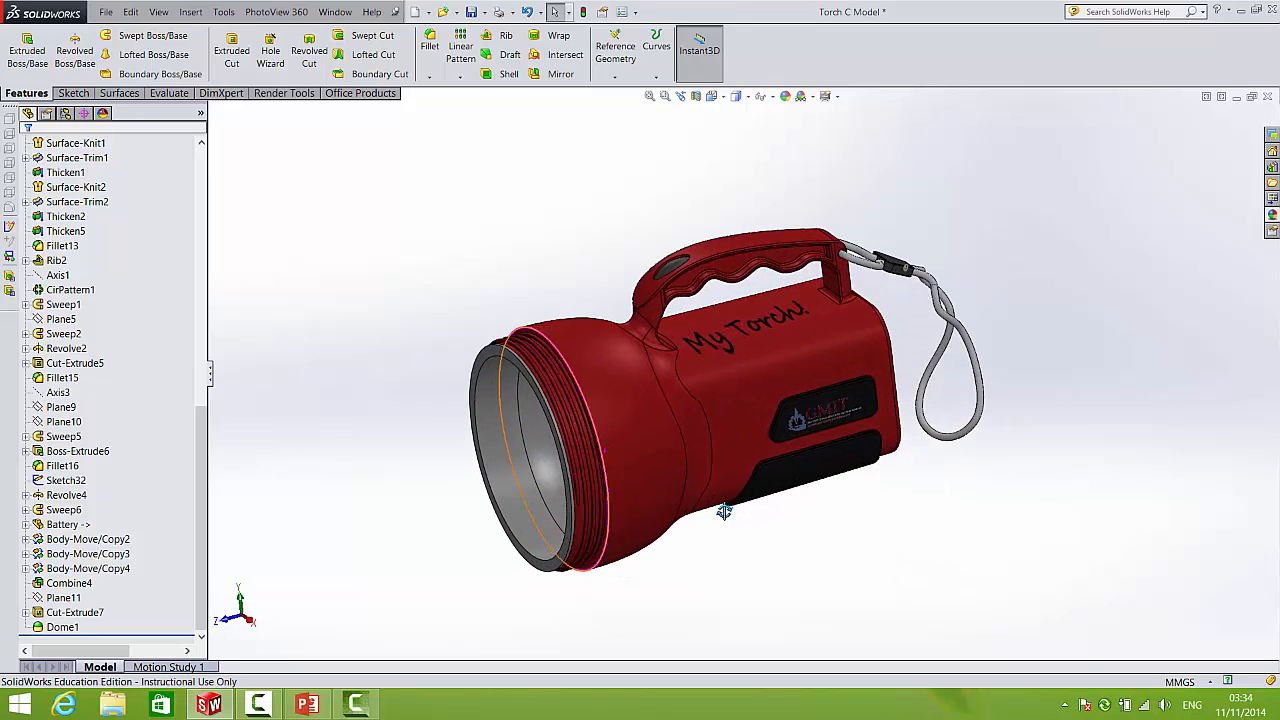
- Minimize SolidWorks and open the Torch 2 render image from the desktop's TT SolidWorks 2015 folder shortcut
{"action": "left_click", "coordinate": [1234, 11]}
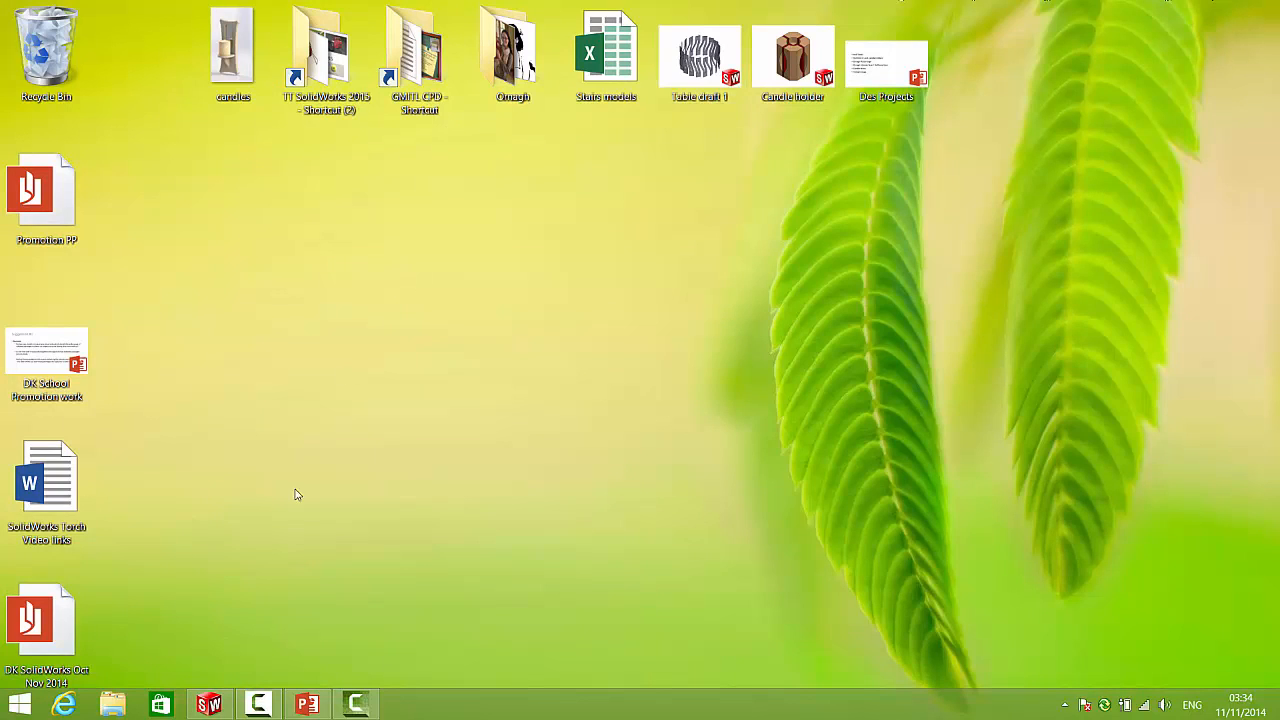
{"action": "double_click", "coordinate": [338, 75]}
{"action": "left_click", "coordinate": [652, 557]}
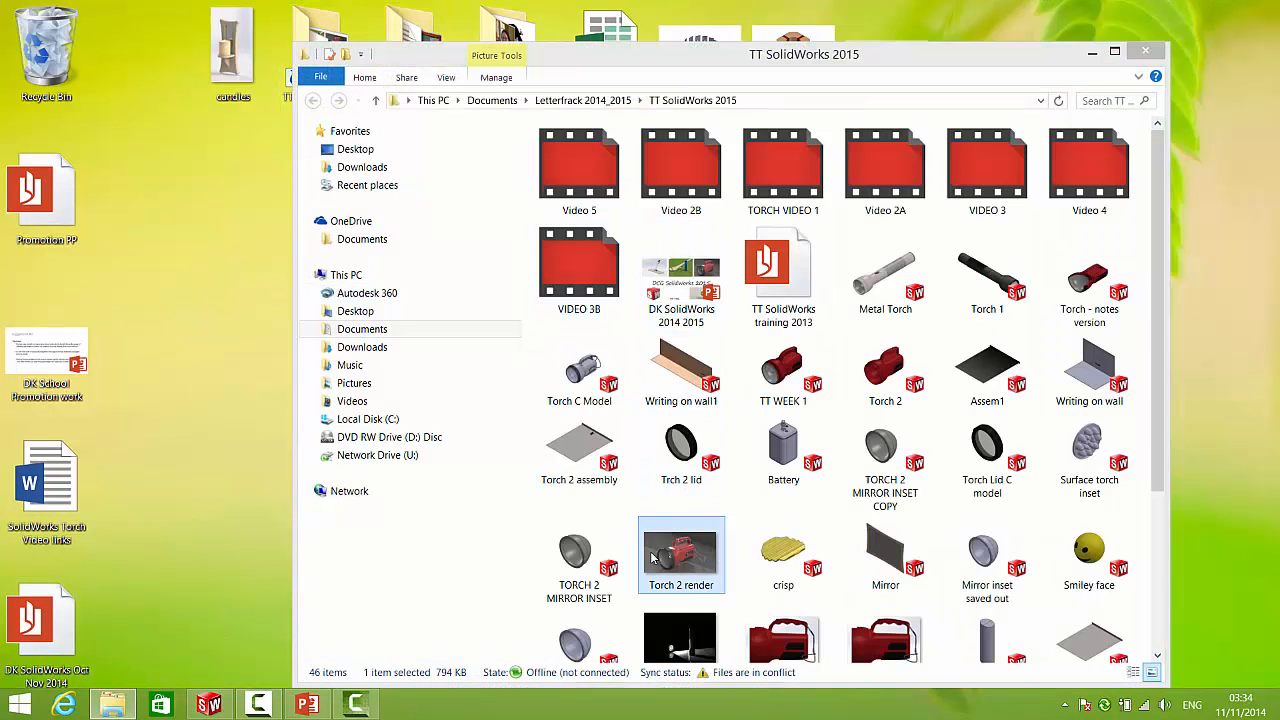
{"action": "double_click", "coordinate": [652, 557]}
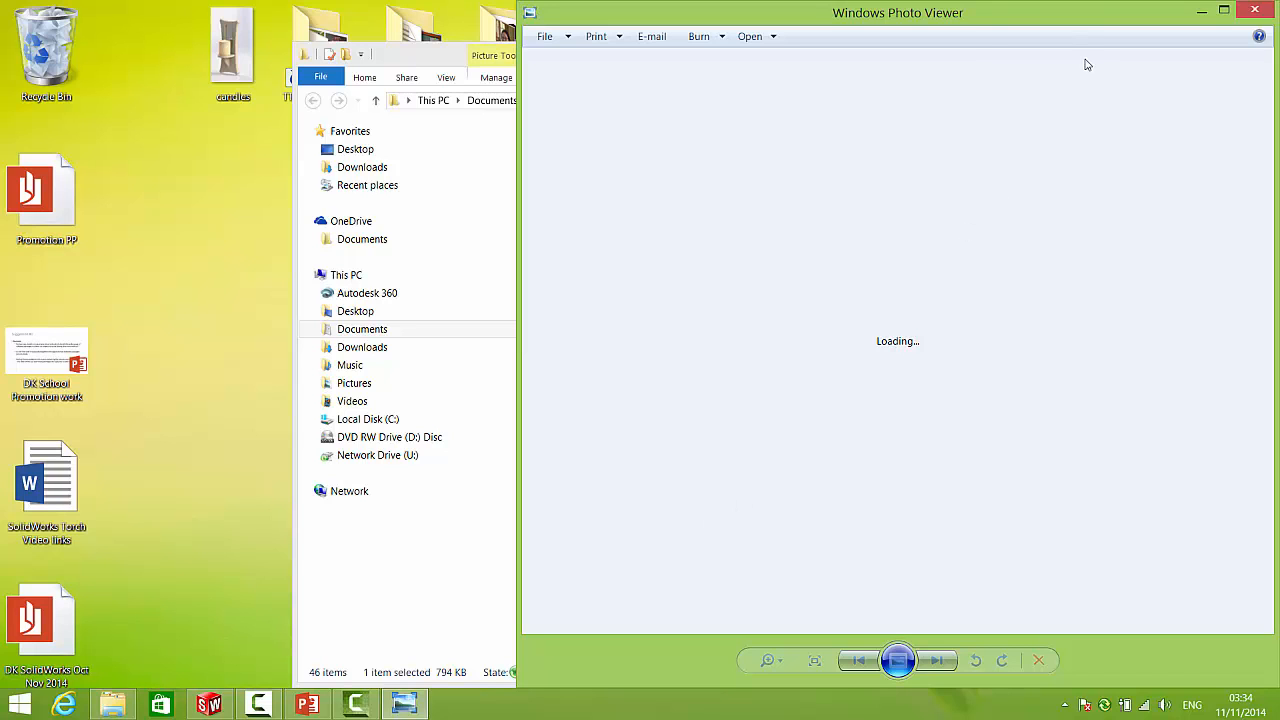